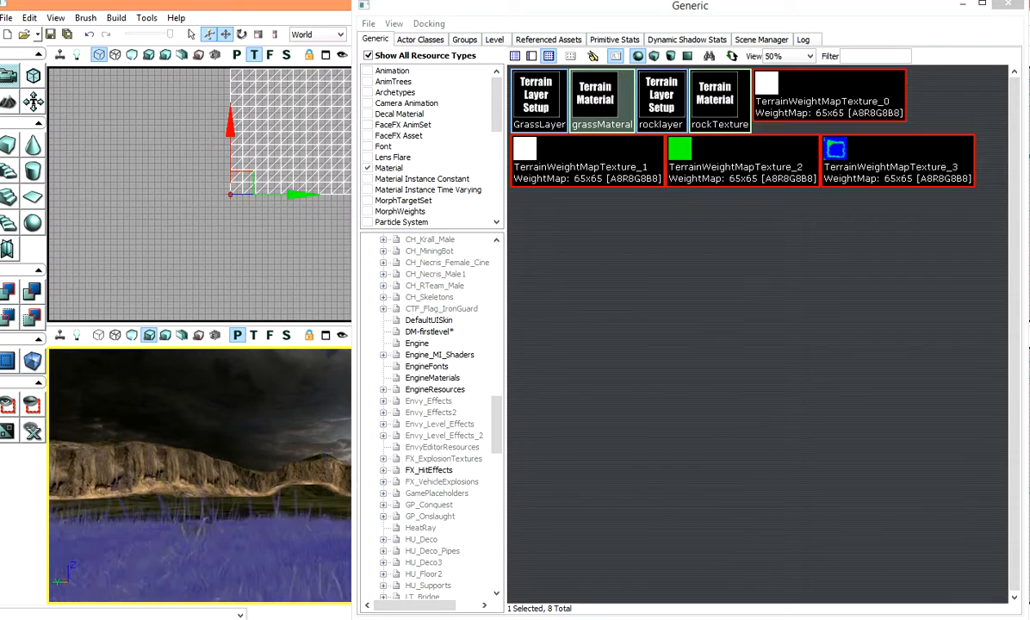
Step: Open the UN_Trees.upk package from the Environments folder in the content browser
{"action": "left_click_drag", "start_coordinate": [900, 6], "coordinate": [589, 59]}
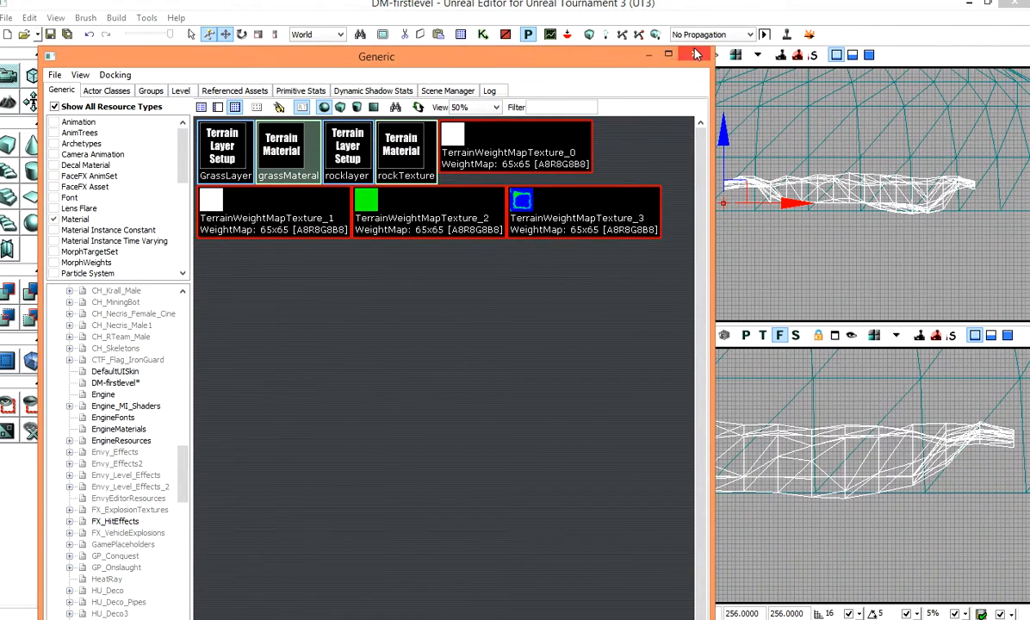
{"action": "left_click", "coordinate": [53, 76]}
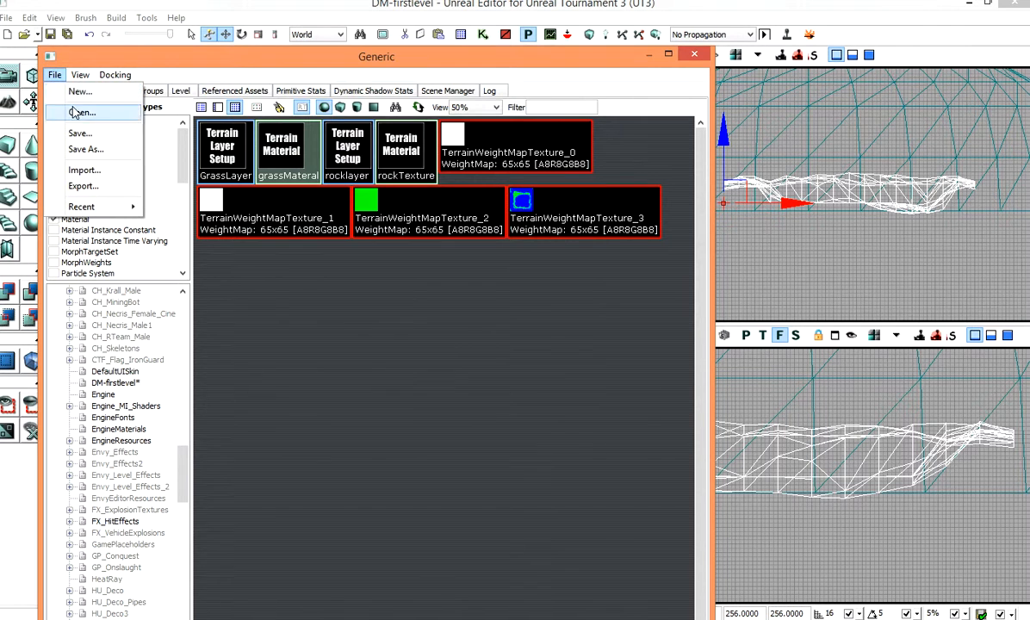
{"action": "left_click", "coordinate": [82, 113]}
{"action": "scroll", "coordinate": [351, 318], "scroll_direction": "down", "scroll_amount": 5}
{"action": "scroll", "coordinate": [349, 322], "scroll_direction": "down", "scroll_amount": 15}
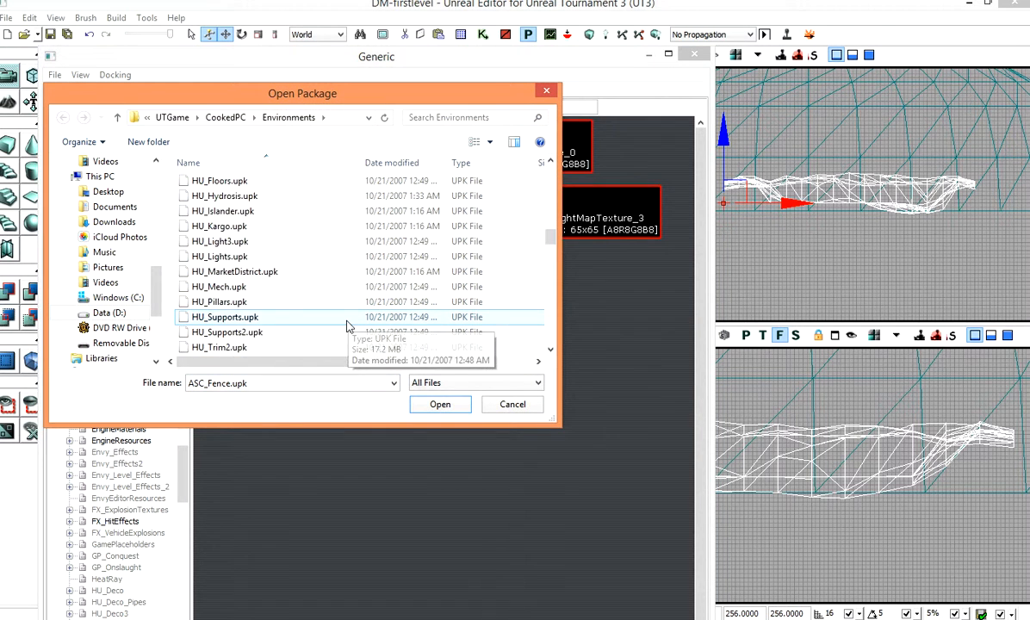
{"action": "scroll", "coordinate": [250, 324], "scroll_direction": "up", "scroll_amount": 4}
{"action": "scroll", "coordinate": [288, 329], "scroll_direction": "down", "scroll_amount": 1}
{"action": "scroll", "coordinate": [302, 325], "scroll_direction": "down", "scroll_amount": 5}
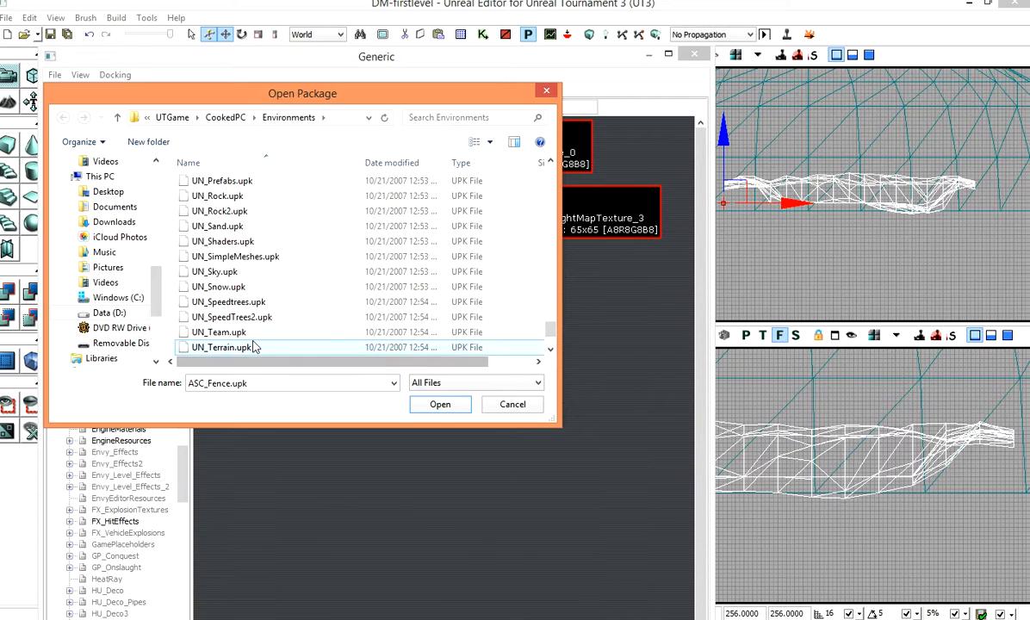
{"action": "scroll", "coordinate": [267, 322], "scroll_direction": "down", "scroll_amount": 1}
{"action": "double_click", "coordinate": [258, 348]}
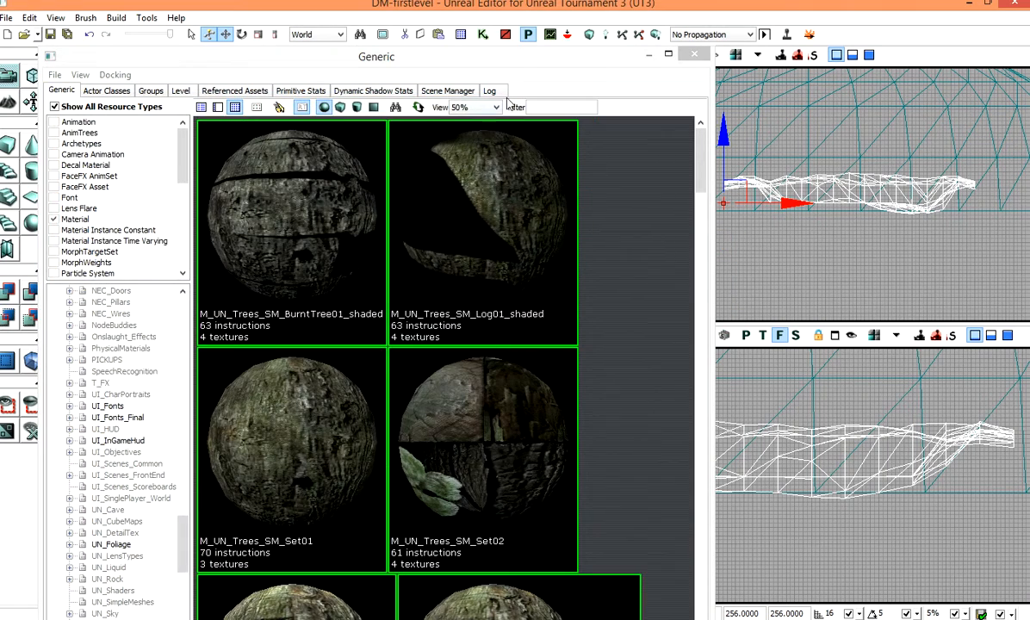
Step: Find the Terrain_0 actor with Search For Actors and open its properties
{"action": "left_click_drag", "start_coordinate": [487, 67], "coordinate": [287, 184]}
{"action": "left_click", "coordinate": [495, 162]}
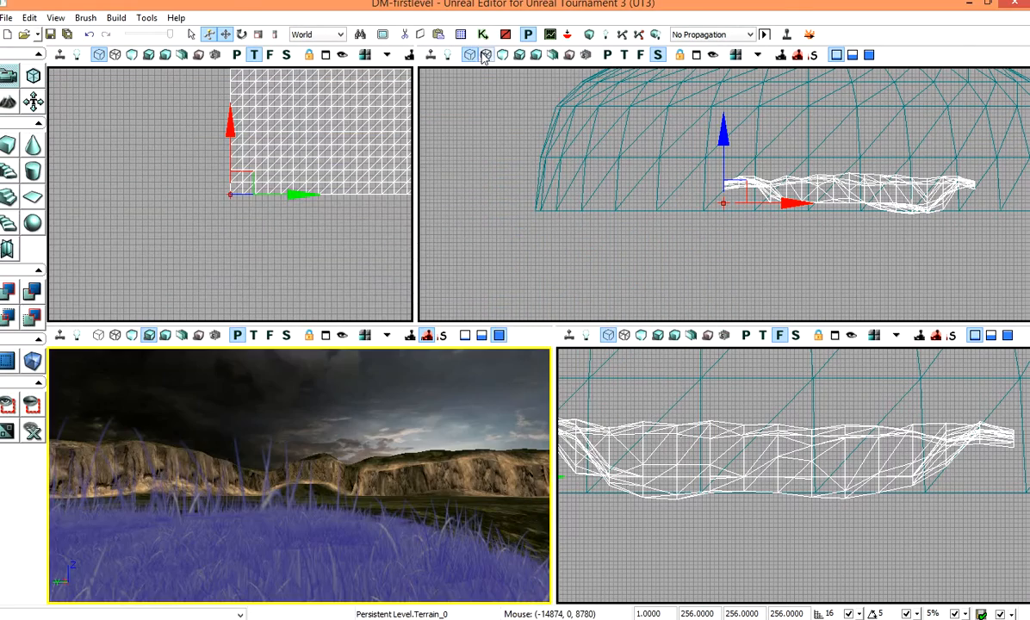
{"action": "left_click", "coordinate": [460, 35]}
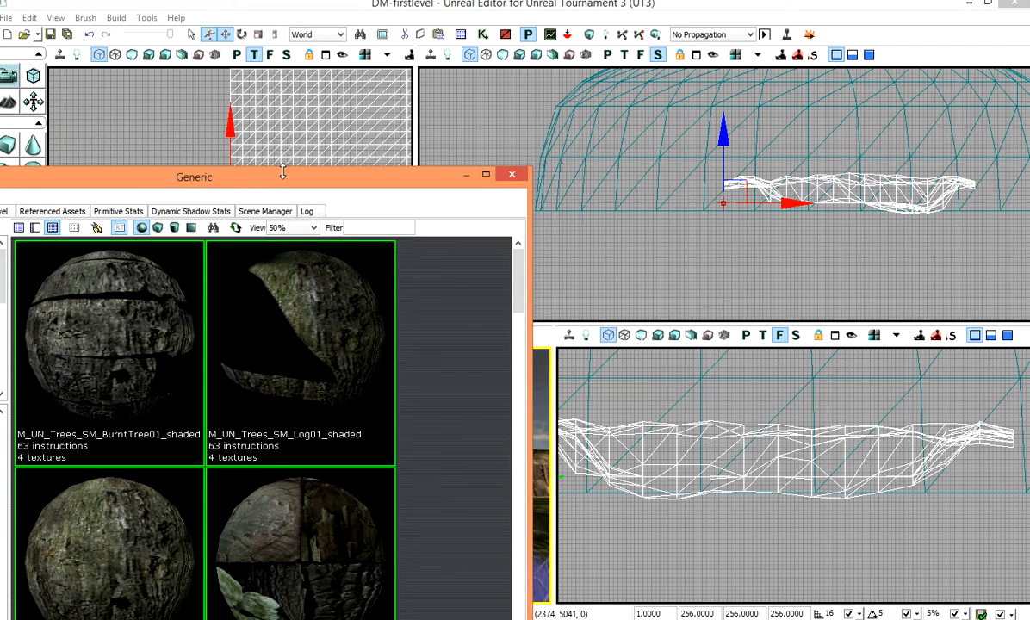
{"action": "left_click", "coordinate": [360, 35]}
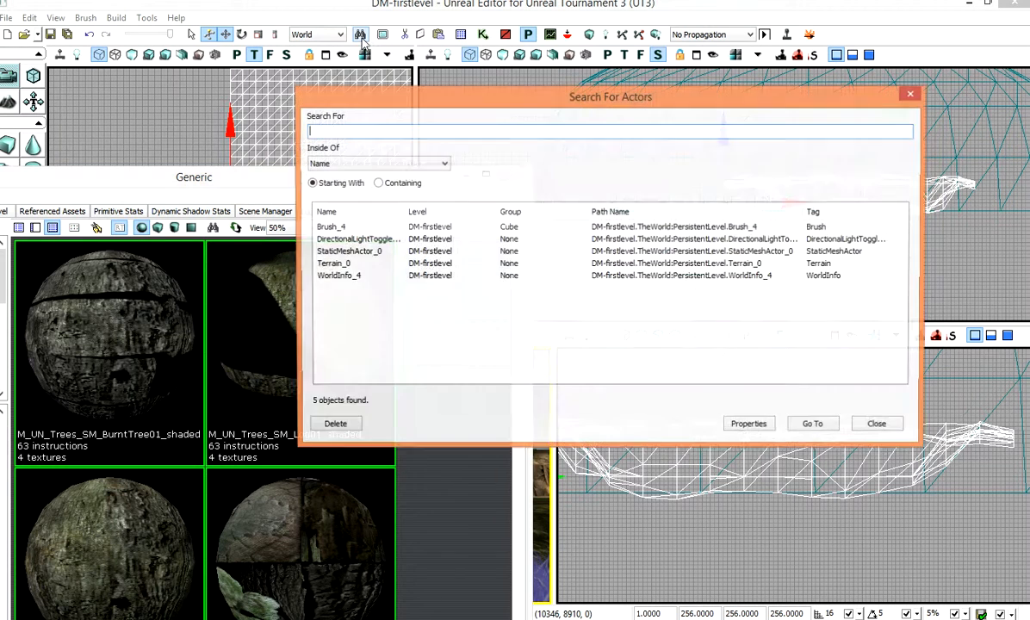
{"action": "left_click", "coordinate": [340, 264]}
{"action": "left_click", "coordinate": [750, 427]}
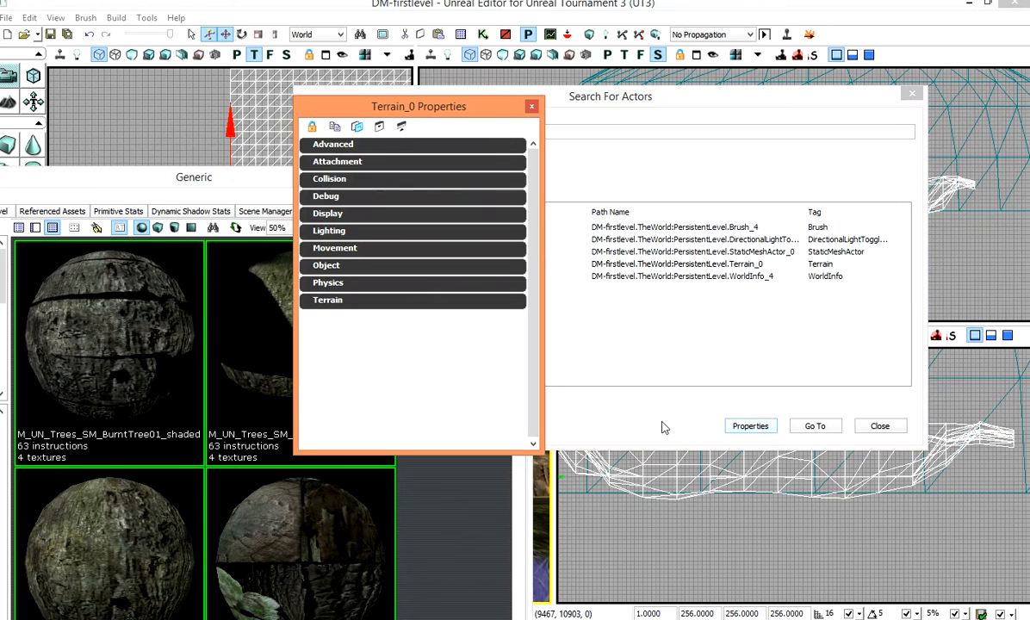
Step: Add a new entry to the terrain's DecoLayers and add one decoration to it
{"action": "left_click", "coordinate": [328, 300]}
{"action": "scroll", "coordinate": [462, 357], "scroll_direction": "down", "scroll_amount": 2}
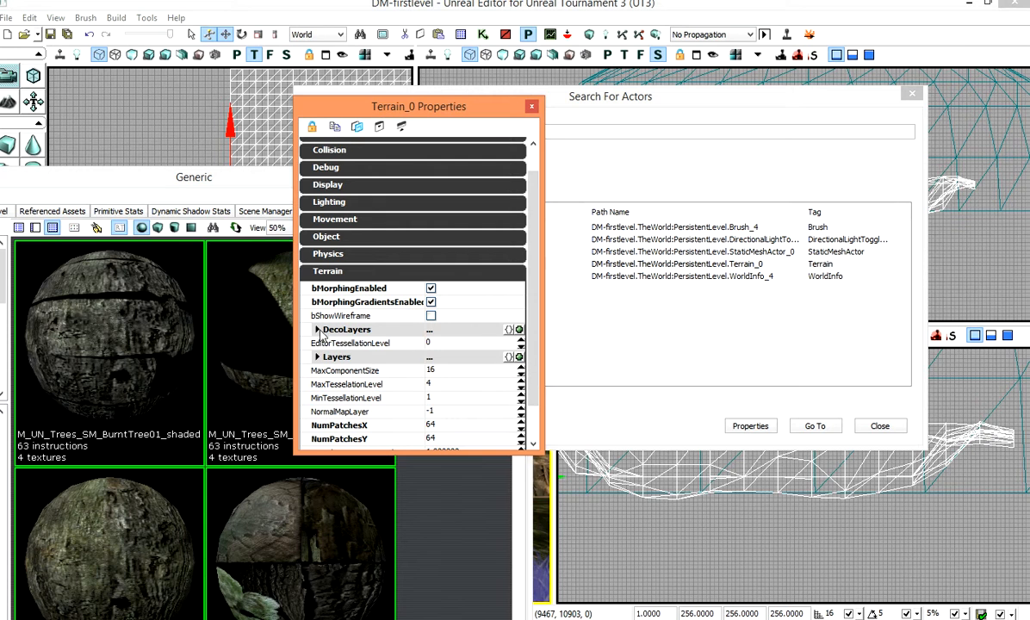
{"action": "left_click", "coordinate": [518, 329]}
{"action": "left_click", "coordinate": [329, 343]}
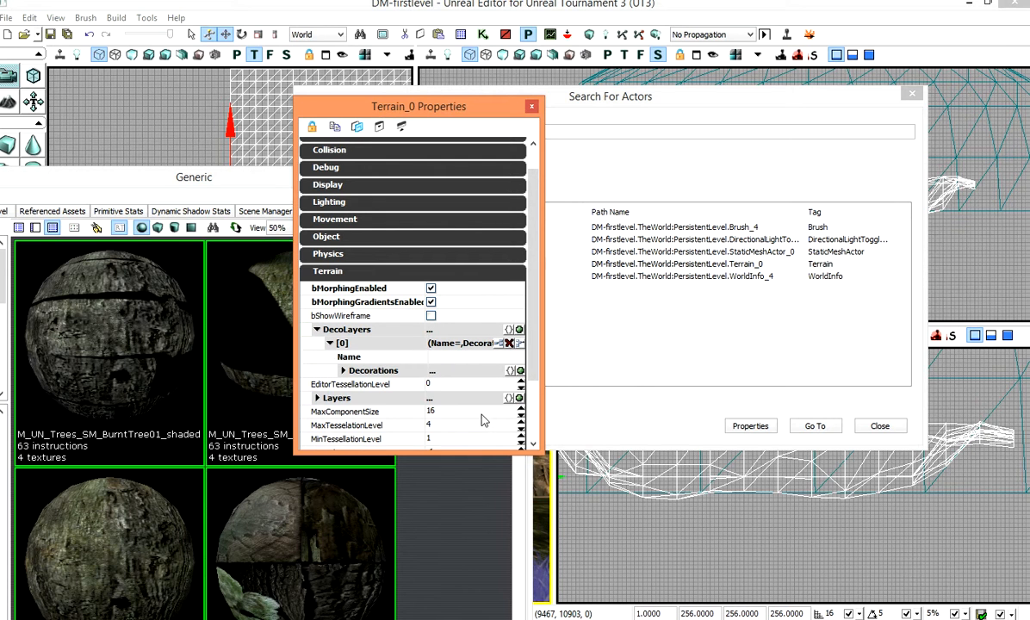
{"action": "left_click", "coordinate": [519, 370]}
{"action": "left_click", "coordinate": [356, 384]}
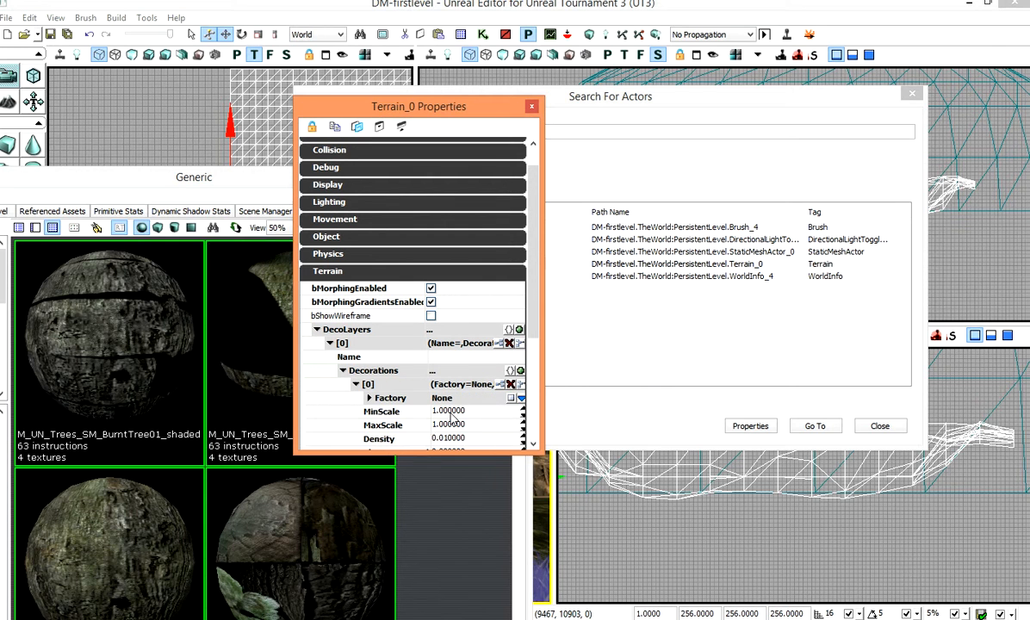
Step: Set the decoration's Factory to StaticMeshComponentFactory
{"action": "scroll", "coordinate": [471, 424], "scroll_direction": "down", "scroll_amount": 3}
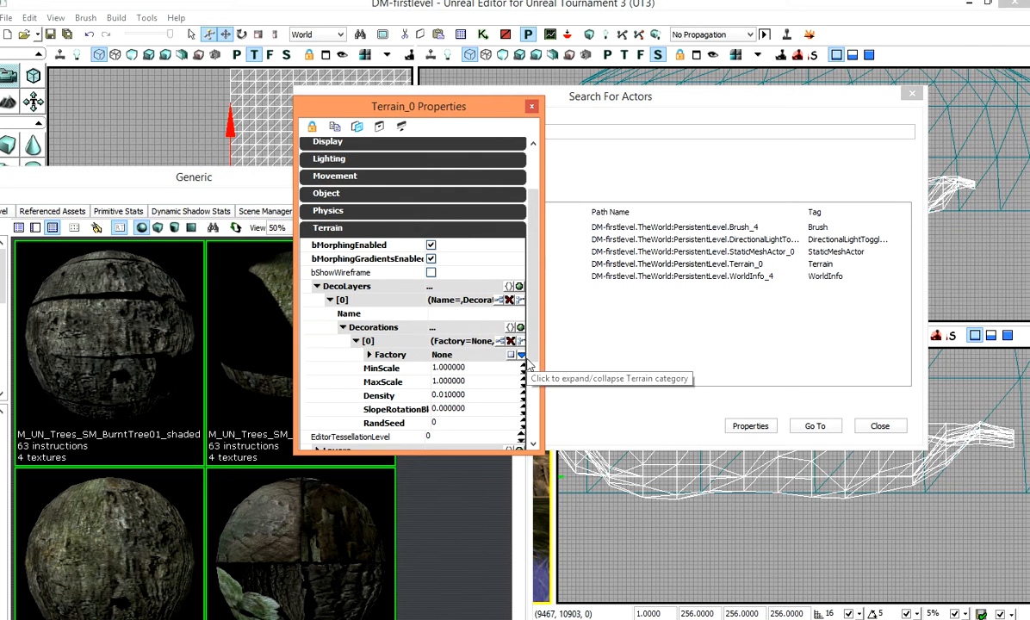
{"action": "left_click", "coordinate": [521, 355]}
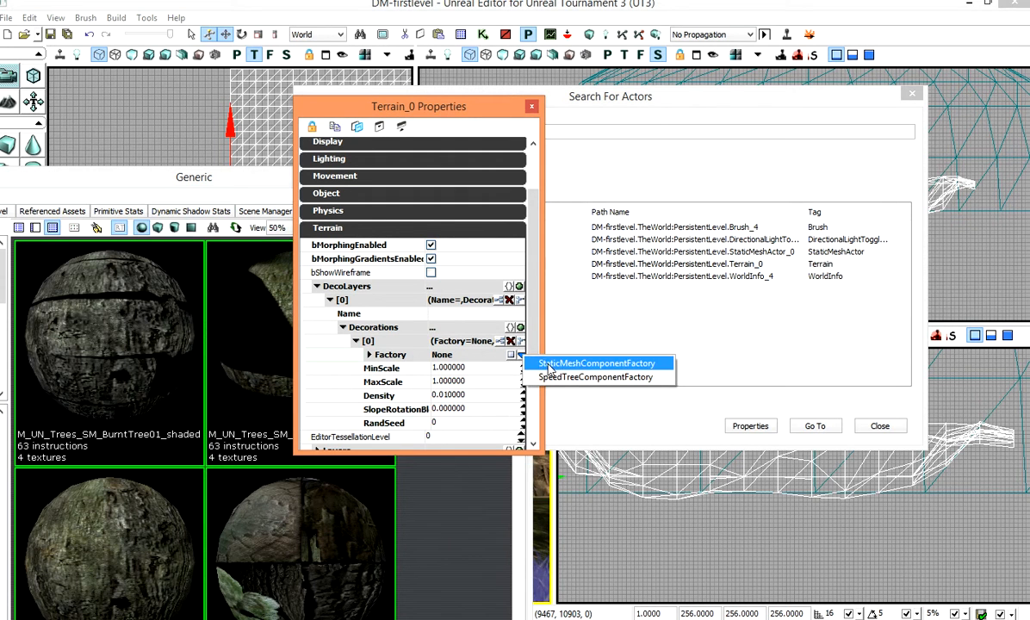
{"action": "left_click", "coordinate": [540, 363]}
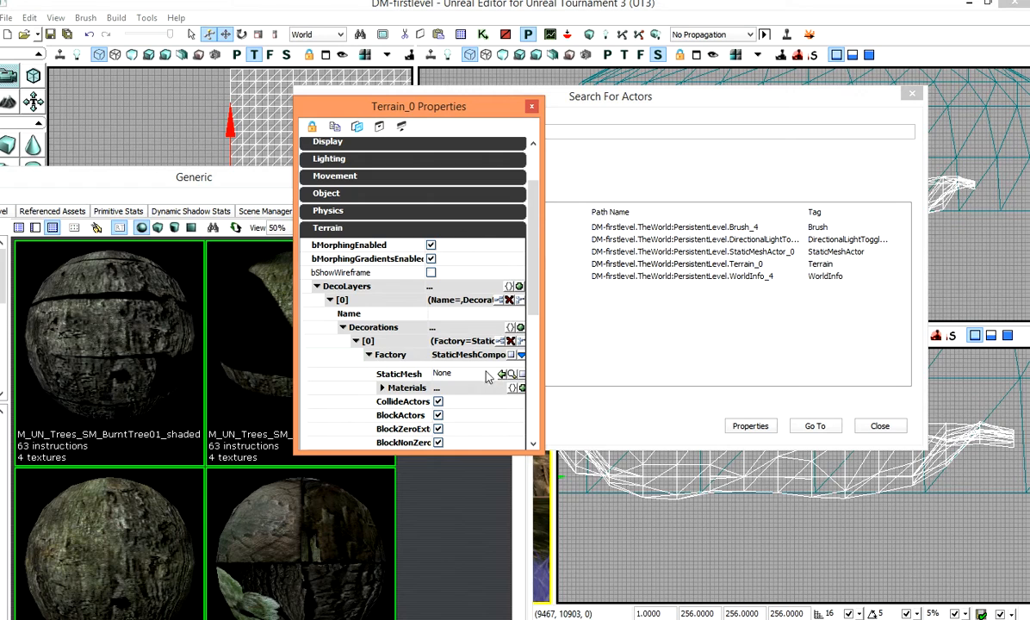
Step: Browse the UN_Foliage package's assets and select the S_UN_Foliage_SM_Tree03 static mesh
{"action": "left_click_drag", "start_coordinate": [256, 179], "coordinate": [567, 0]}
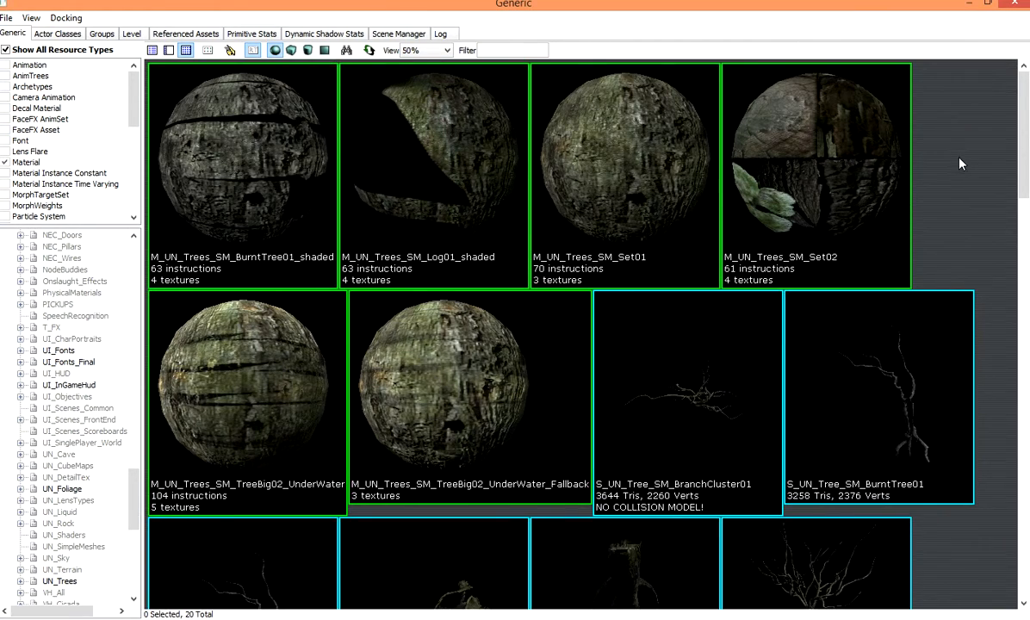
{"action": "scroll", "coordinate": [960, 166], "scroll_direction": "down", "scroll_amount": 8}
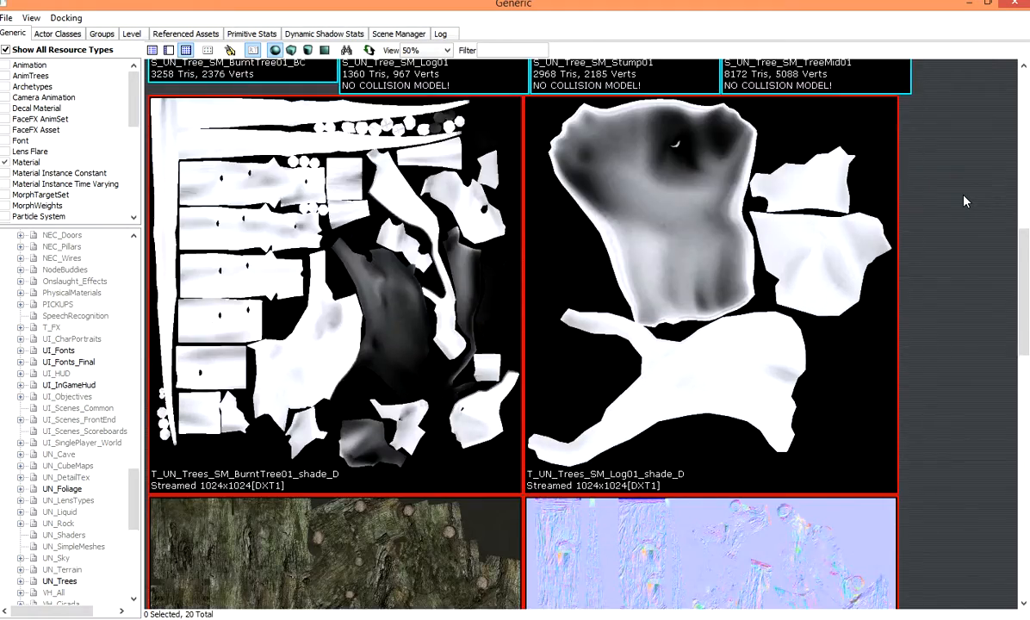
{"action": "scroll", "coordinate": [901, 206], "scroll_direction": "down", "scroll_amount": 6}
{"action": "scroll", "coordinate": [901, 207], "scroll_direction": "up", "scroll_amount": 5}
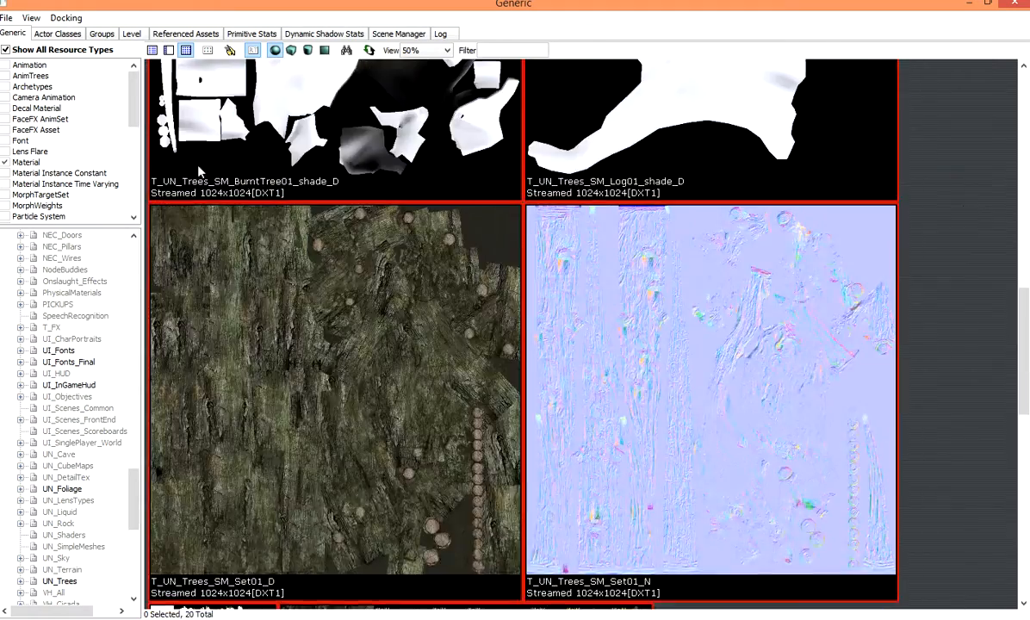
{"action": "scroll", "coordinate": [244, 186], "scroll_direction": "up", "scroll_amount": 2}
{"action": "left_click", "coordinate": [6, 50]}
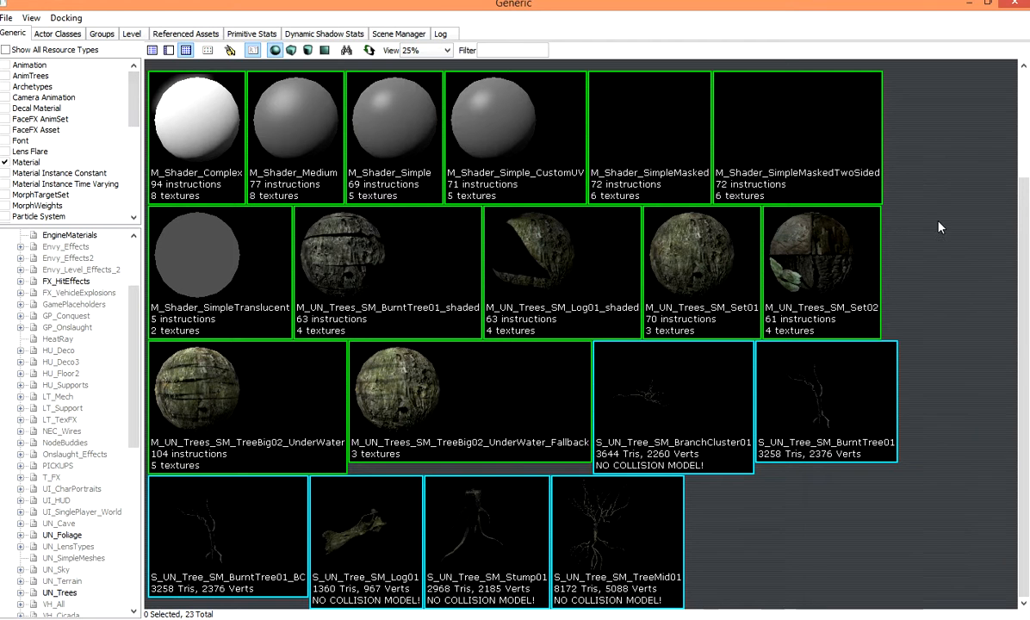
{"action": "scroll", "coordinate": [971, 264], "scroll_direction": "up", "scroll_amount": 1}
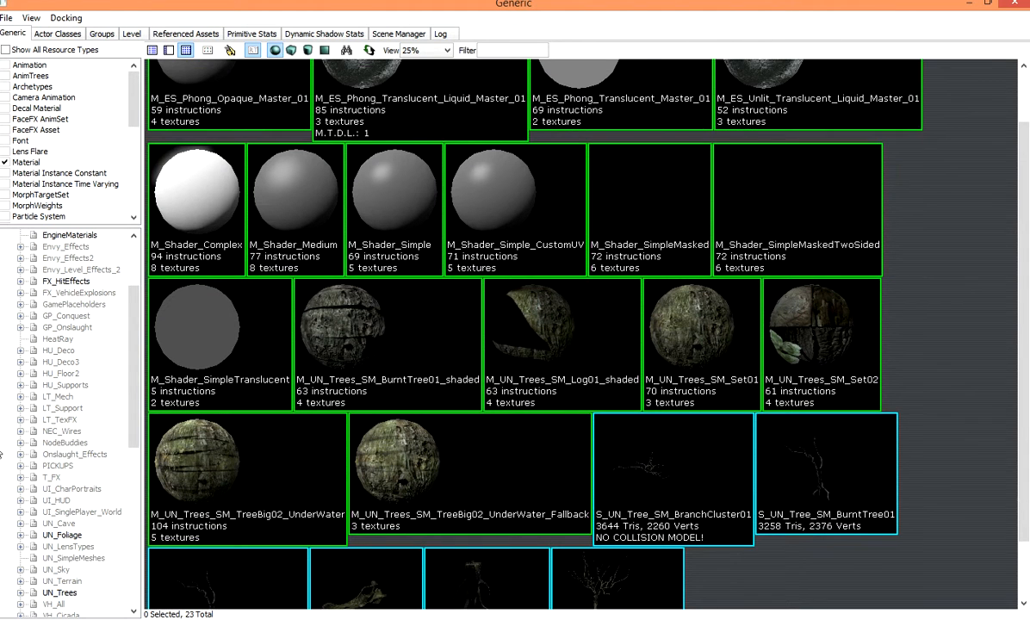
{"action": "left_click", "coordinate": [64, 536]}
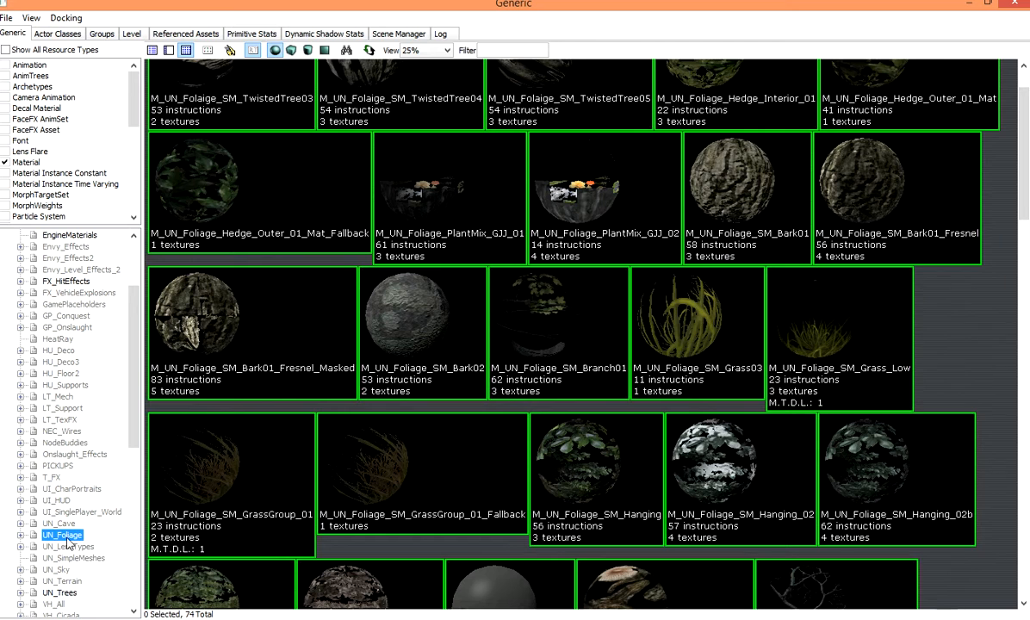
{"action": "scroll", "coordinate": [972, 294], "scroll_direction": "down", "scroll_amount": 10}
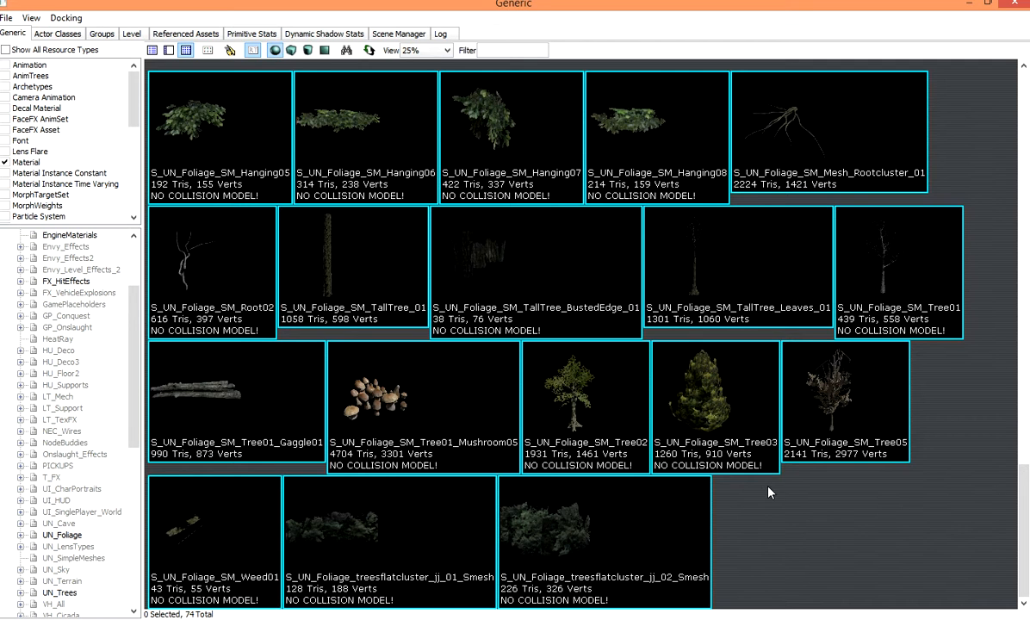
{"action": "left_click", "coordinate": [707, 441]}
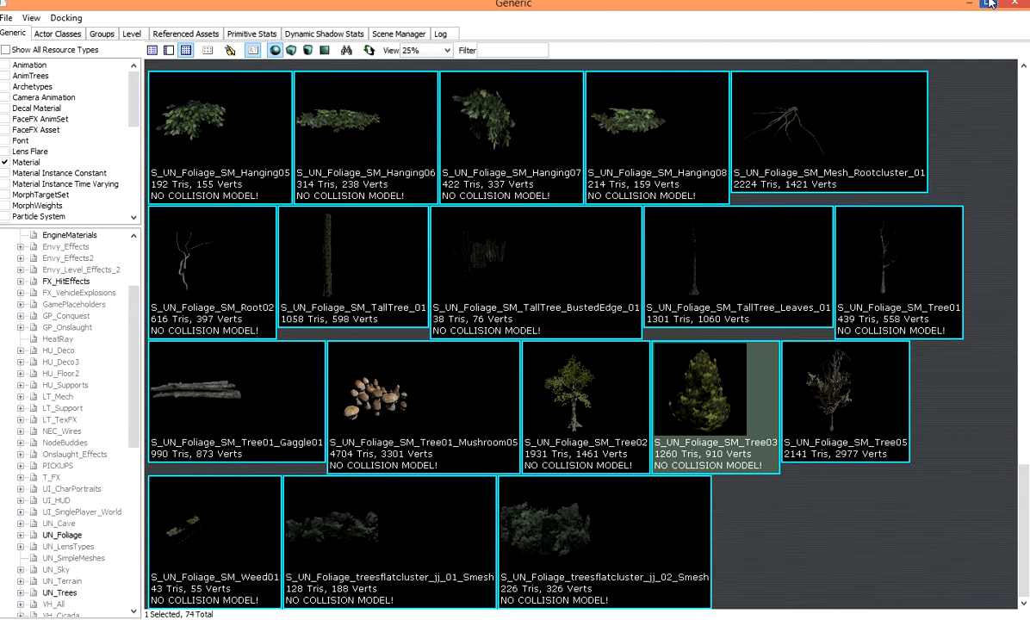
Step: Assign the selected S_UN_Foliage_SM_Tree03 mesh as the decoration factory's StaticMesh
{"action": "double_click", "coordinate": [929, 4]}
{"action": "left_click_drag", "start_coordinate": [915, 11], "coordinate": [166, 205]}
{"action": "left_click_drag", "start_coordinate": [457, 112], "coordinate": [480, 89]}
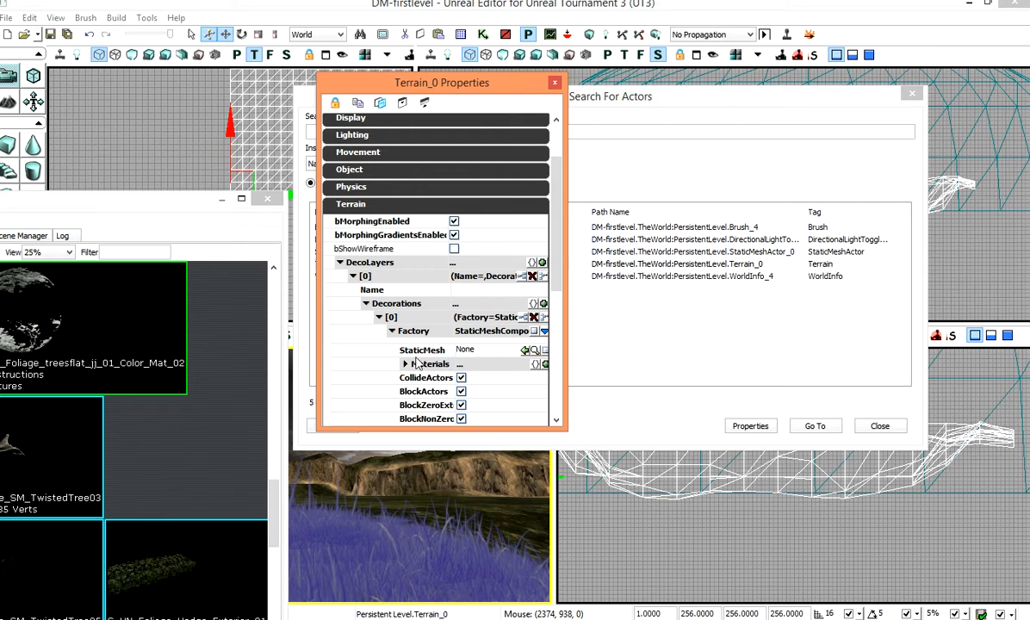
{"action": "left_click", "coordinate": [525, 350]}
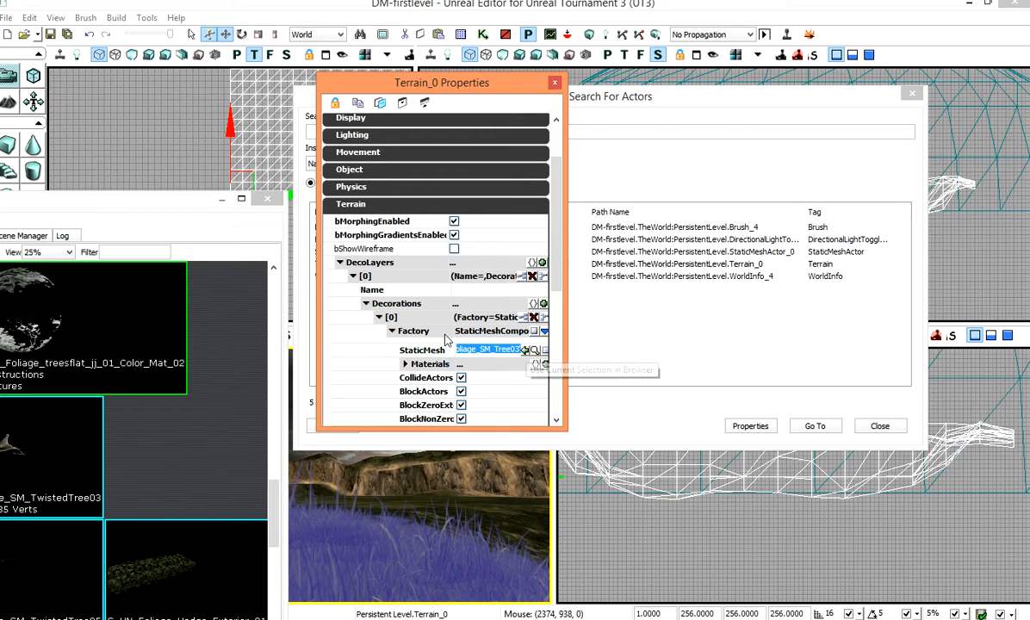
Step: Close the browser, open terrain editing, and select the new deco layer in the layer list
{"action": "left_click", "coordinate": [267, 199]}
{"action": "left_click", "coordinate": [11, 103]}
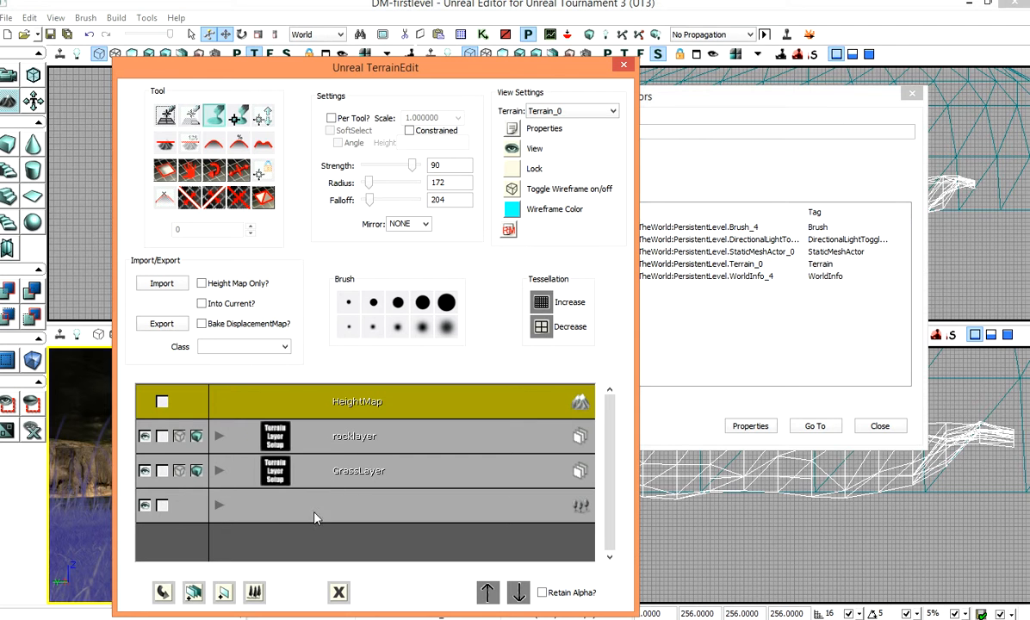
{"action": "left_click", "coordinate": [244, 510]}
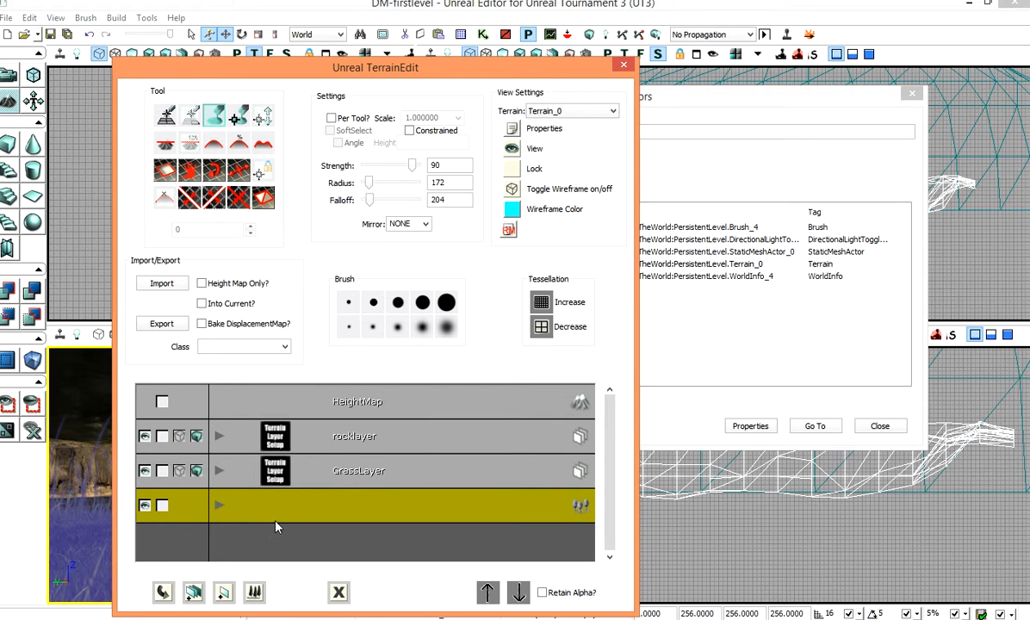
{"action": "left_click", "coordinate": [220, 506]}
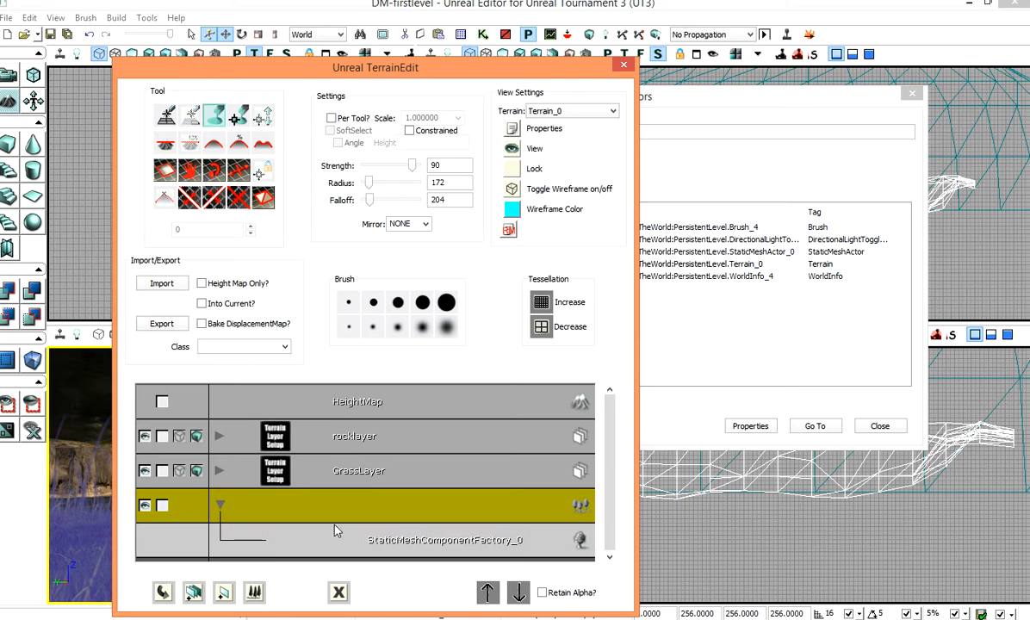
{"action": "left_click", "coordinate": [401, 537]}
{"action": "left_click", "coordinate": [221, 508]}
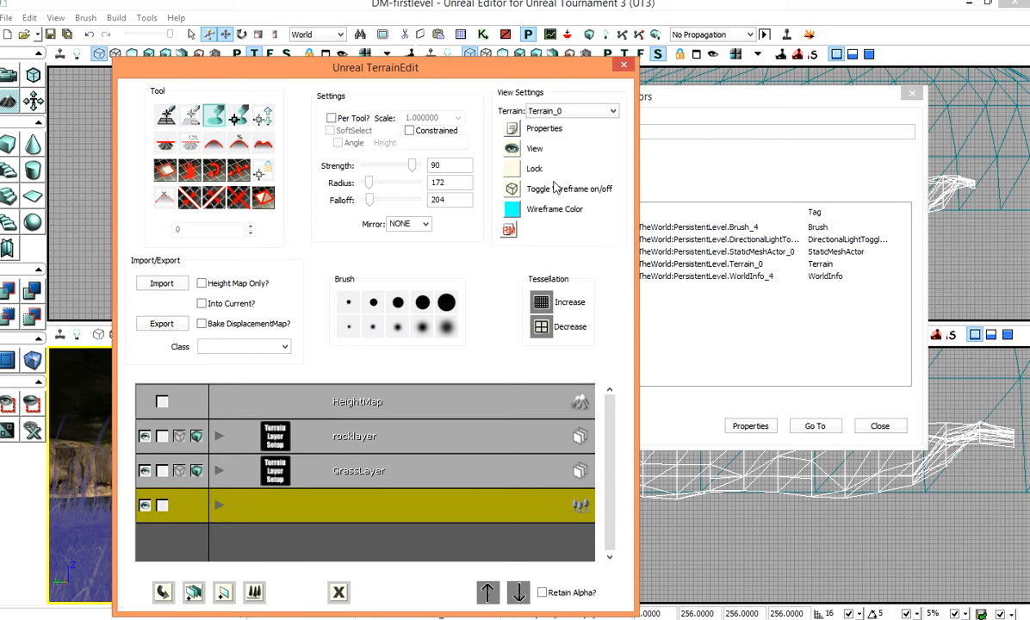
Step: Close the terrain properties window and set the brush radius to 988
{"action": "left_click_drag", "start_coordinate": [518, 76], "coordinate": [940, 35]}
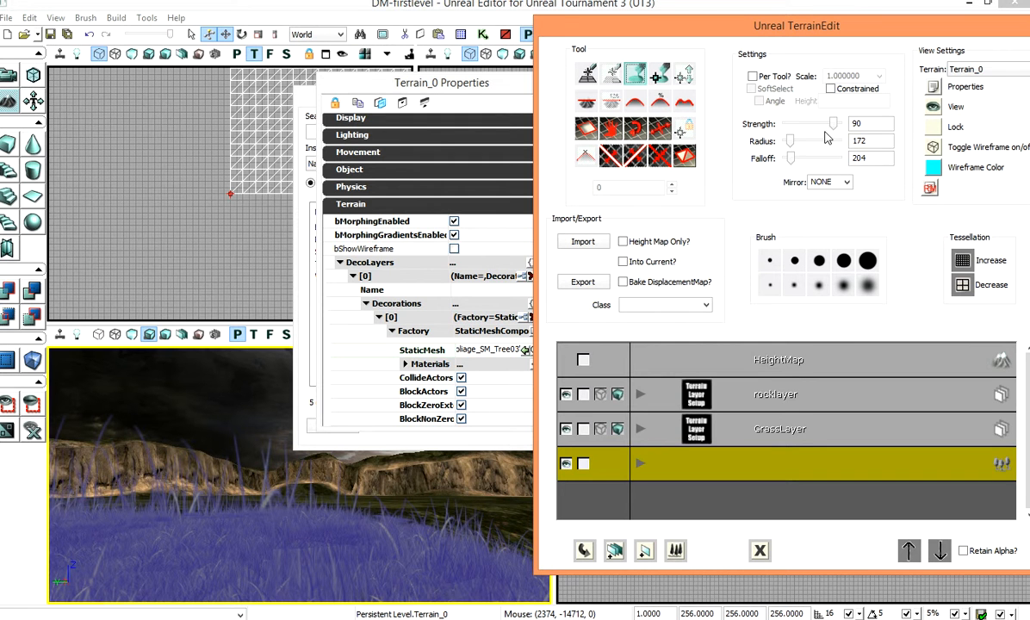
{"action": "left_click_drag", "start_coordinate": [807, 143], "coordinate": [813, 143]}
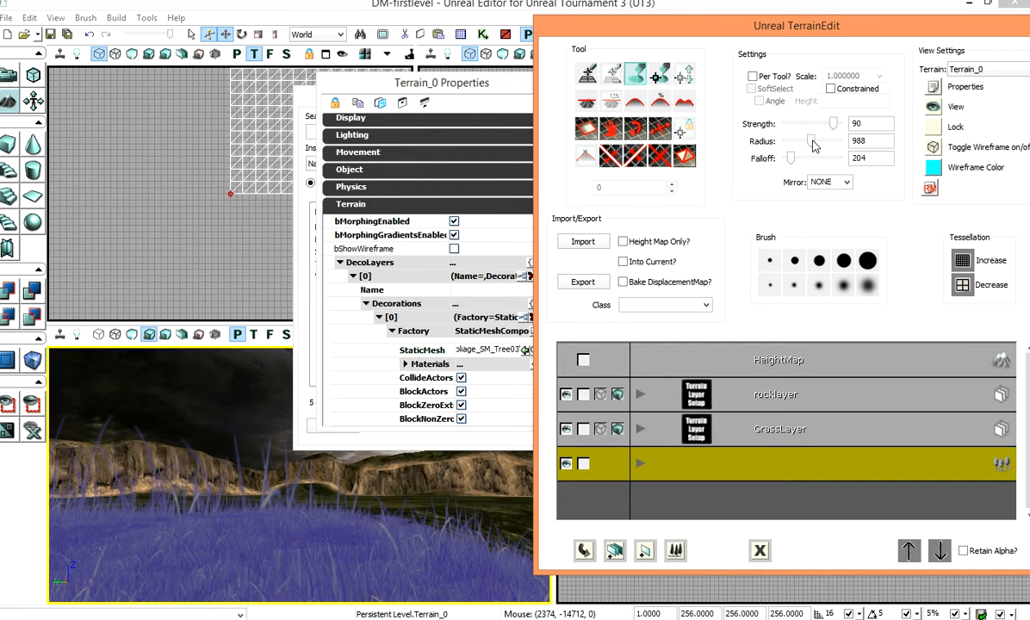
{"action": "left_click", "coordinate": [517, 95]}
{"action": "left_click", "coordinate": [556, 84]}
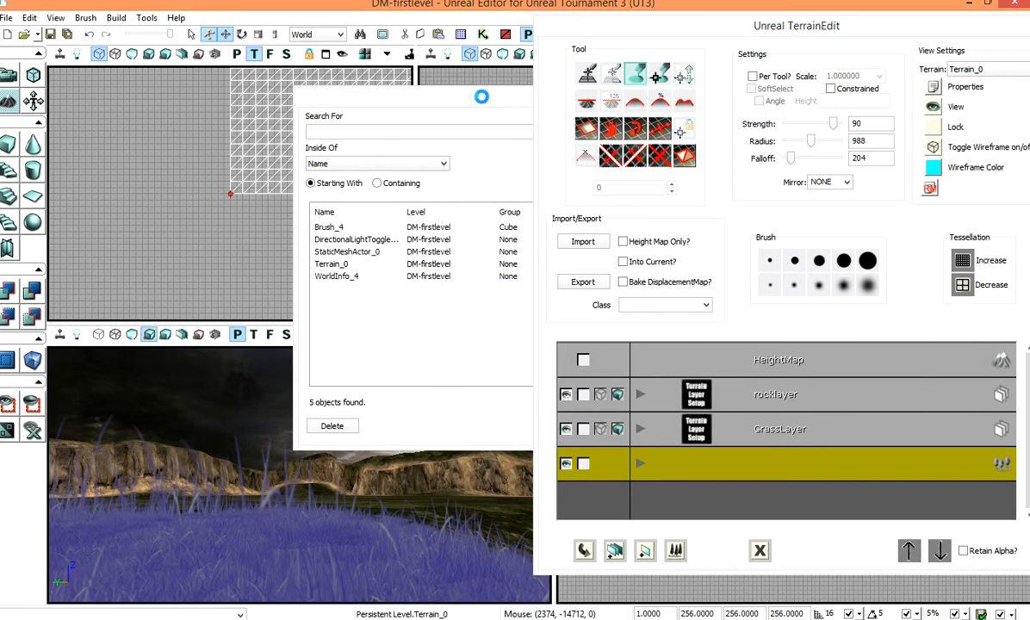
Step: Pick a paint tool and paint the deco layer onto the terrain in the perspective viewport
{"action": "left_click", "coordinate": [630, 130]}
{"action": "left_click_drag", "start_coordinate": [298, 495], "coordinate": [310, 491]}
{"action": "scroll", "coordinate": [311, 491], "scroll_direction": "up", "scroll_amount": 4}
{"action": "left_click_drag", "start_coordinate": [412, 483], "coordinate": [408, 430]}
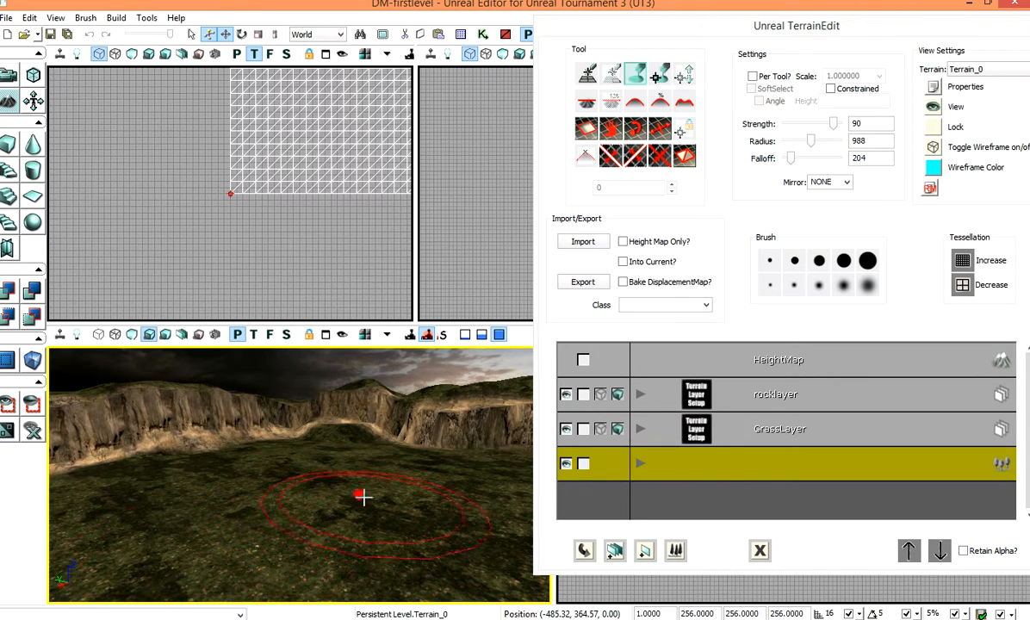
Step: Open Terrain_0's properties through the actor search and set the tree decoration's Density to 5
{"action": "left_click_drag", "start_coordinate": [841, 26], "coordinate": [229, 99]}
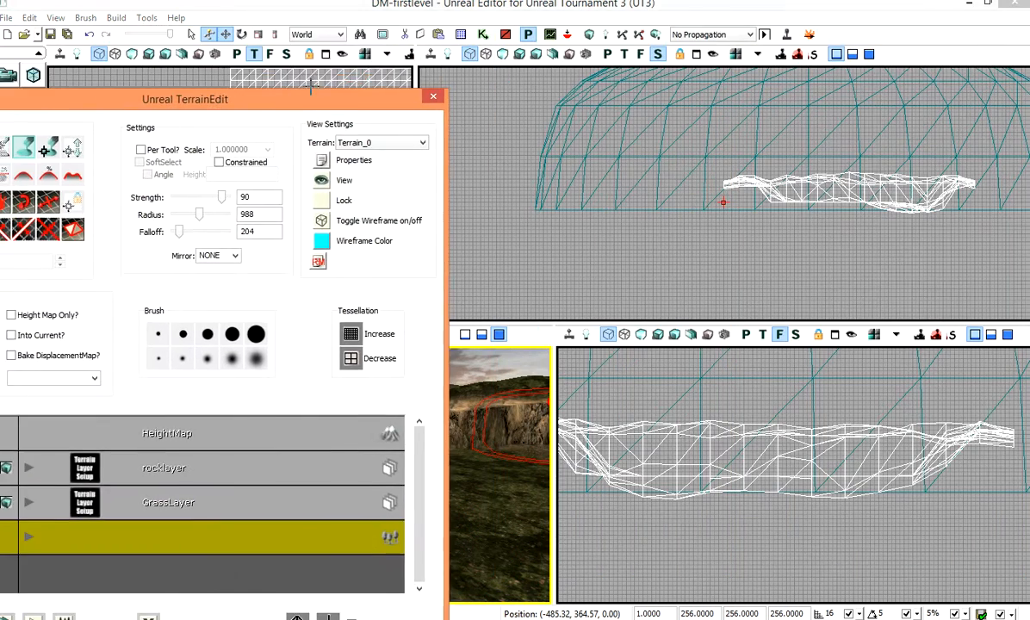
{"action": "left_click", "coordinate": [360, 35]}
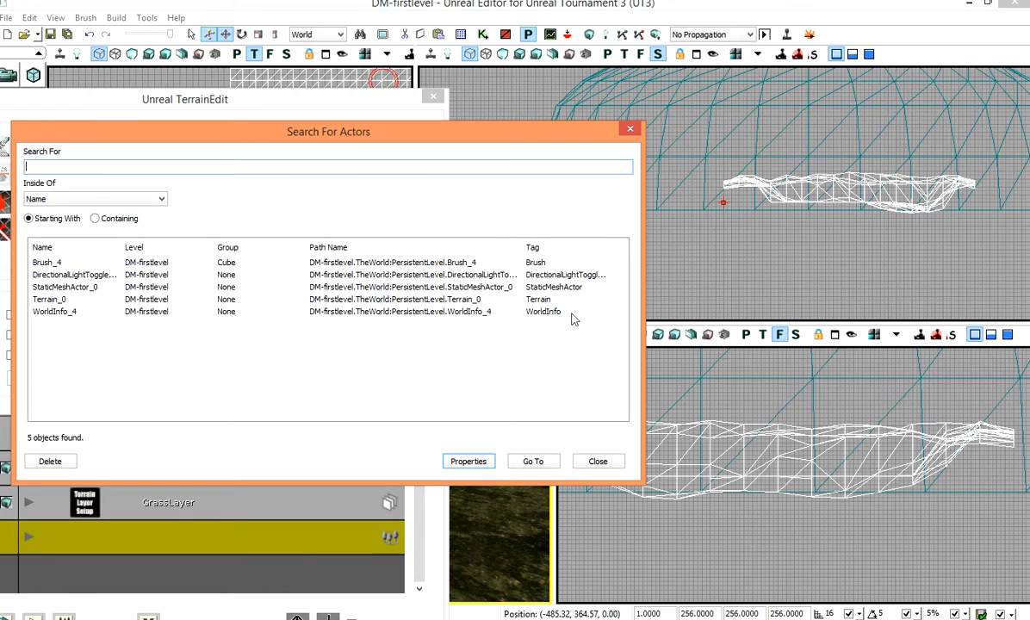
{"action": "left_click", "coordinate": [83, 301]}
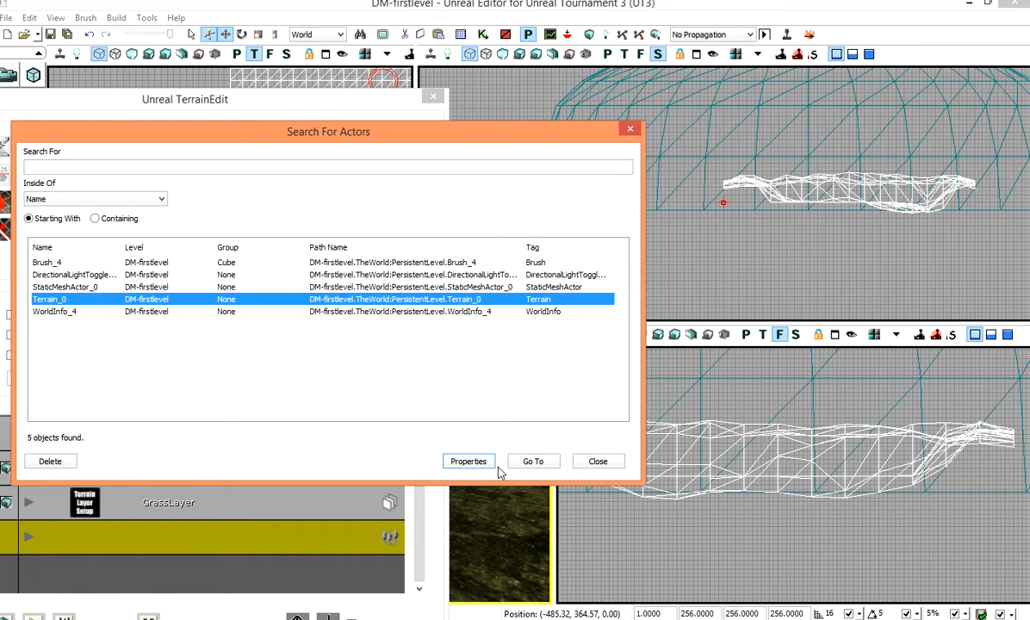
{"action": "left_click", "coordinate": [468, 462]}
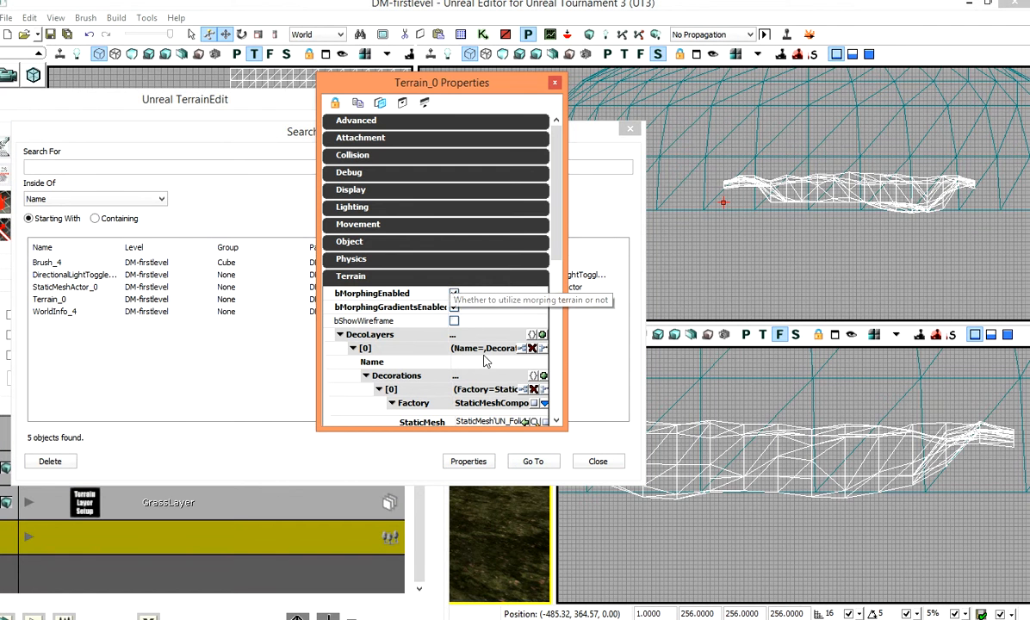
{"action": "left_click_drag", "start_coordinate": [558, 234], "coordinate": [559, 371]}
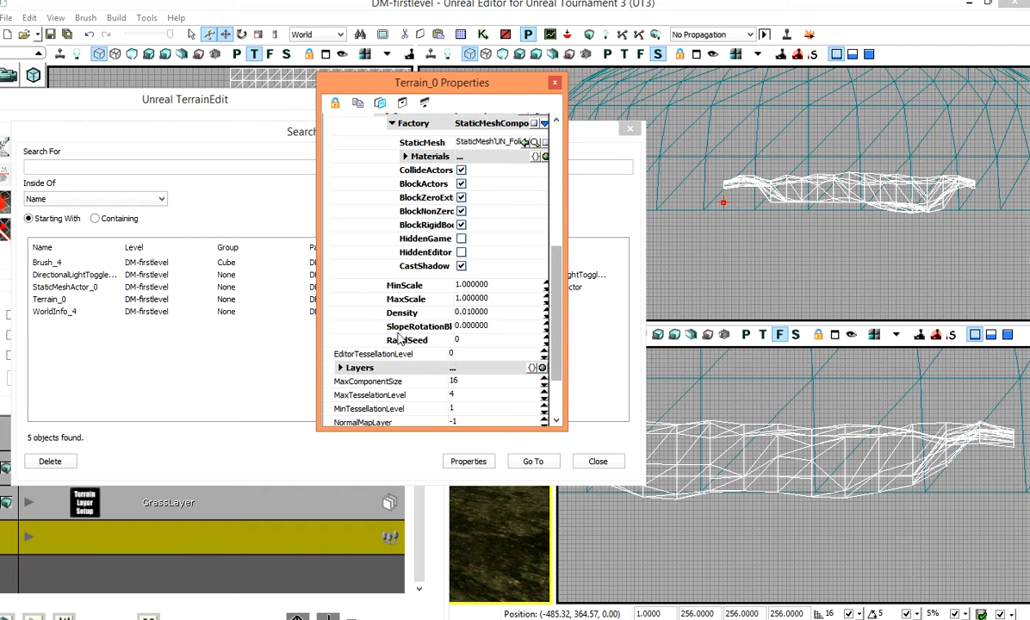
{"action": "left_click", "coordinate": [479, 313]}
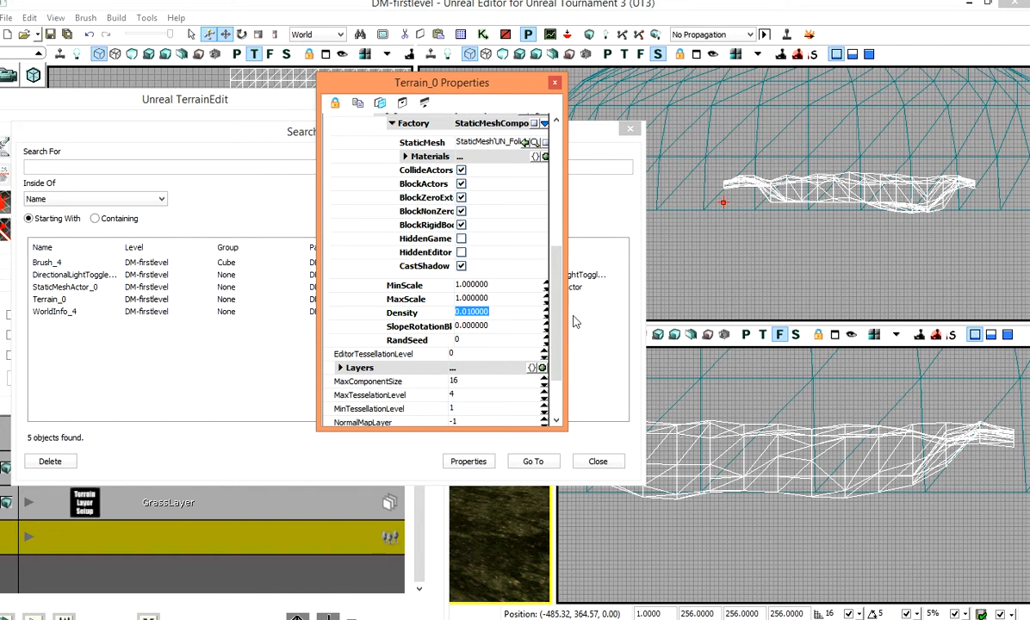
{"action": "type", "text": "5"}
{"action": "key", "text": "Return"}
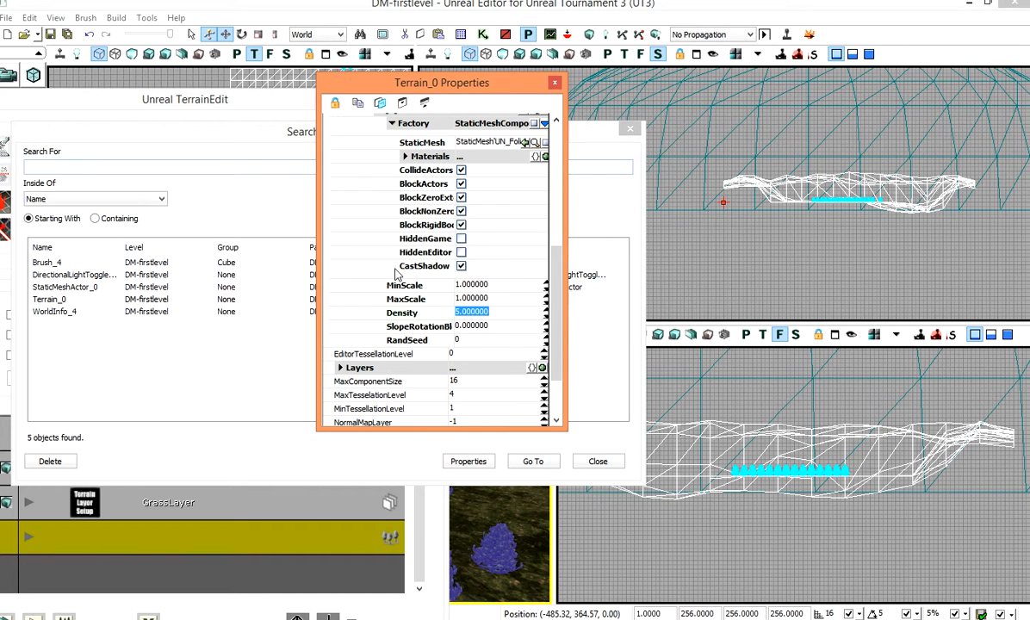
Step: Set the decoration's MaxScale to 5, then close the properties and actor search windows
{"action": "left_click", "coordinate": [413, 299]}
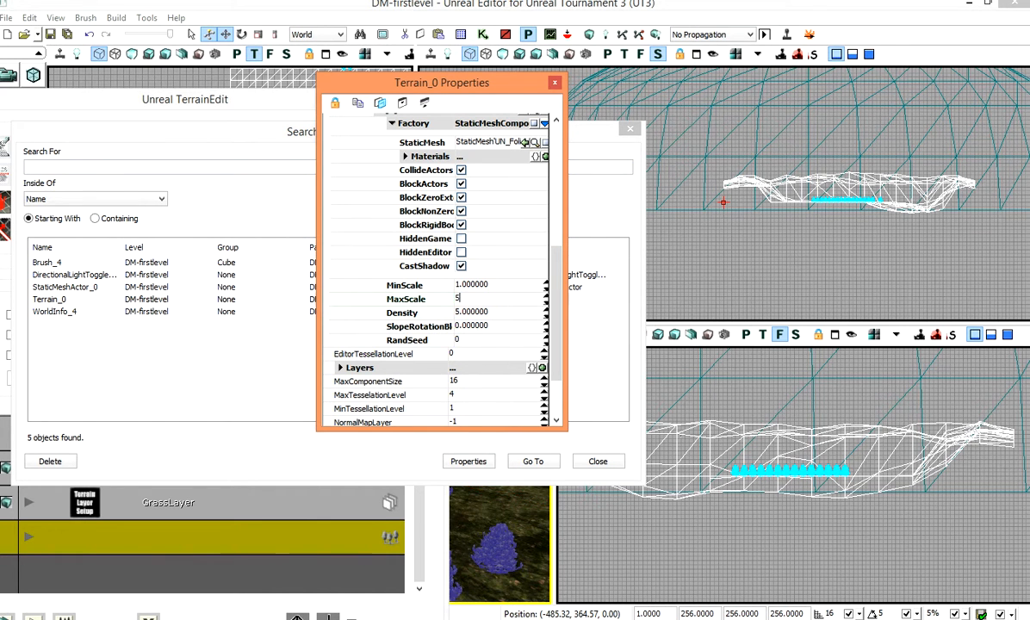
{"action": "type", "text": "5"}
{"action": "key", "text": "Return"}
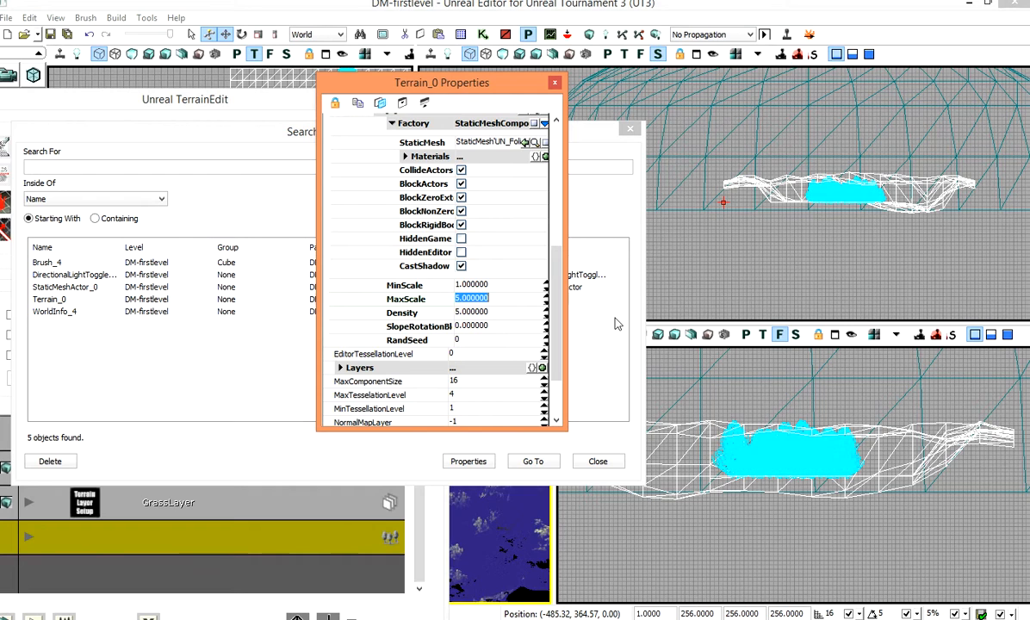
{"action": "left_click", "coordinate": [555, 83]}
{"action": "left_click", "coordinate": [630, 128]}
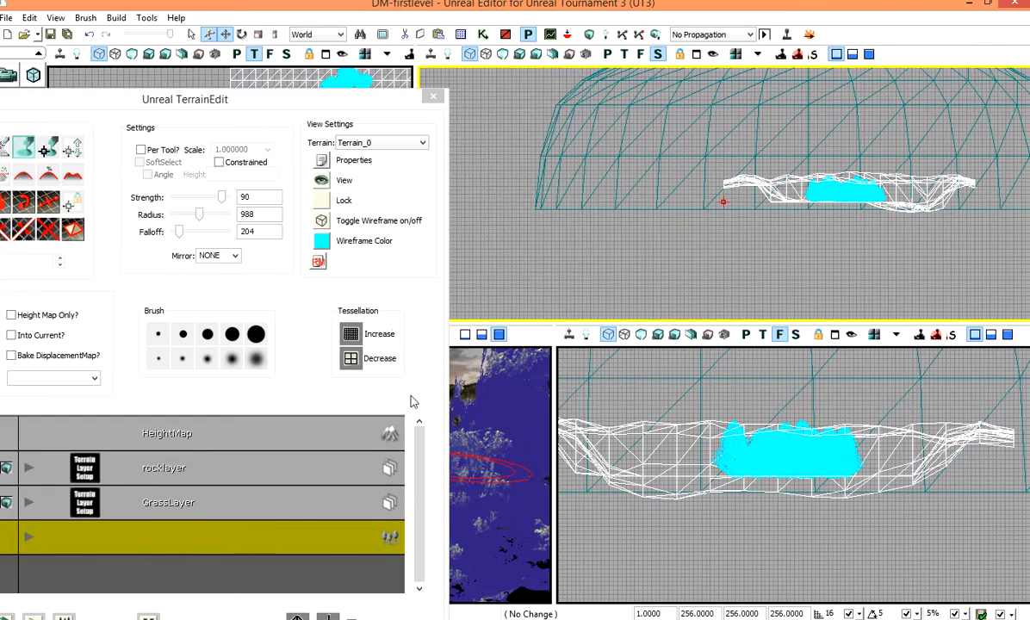
Step: Reopen terrain editing, move its window aside, and select the deco layer
{"action": "left_click", "coordinate": [434, 95]}
{"action": "right_click_drag", "start_coordinate": [419, 478], "coordinate": [419, 430]}
{"action": "left_click", "coordinate": [378, 501]}
{"action": "left_click_drag", "start_coordinate": [301, 441], "coordinate": [301, 431]}
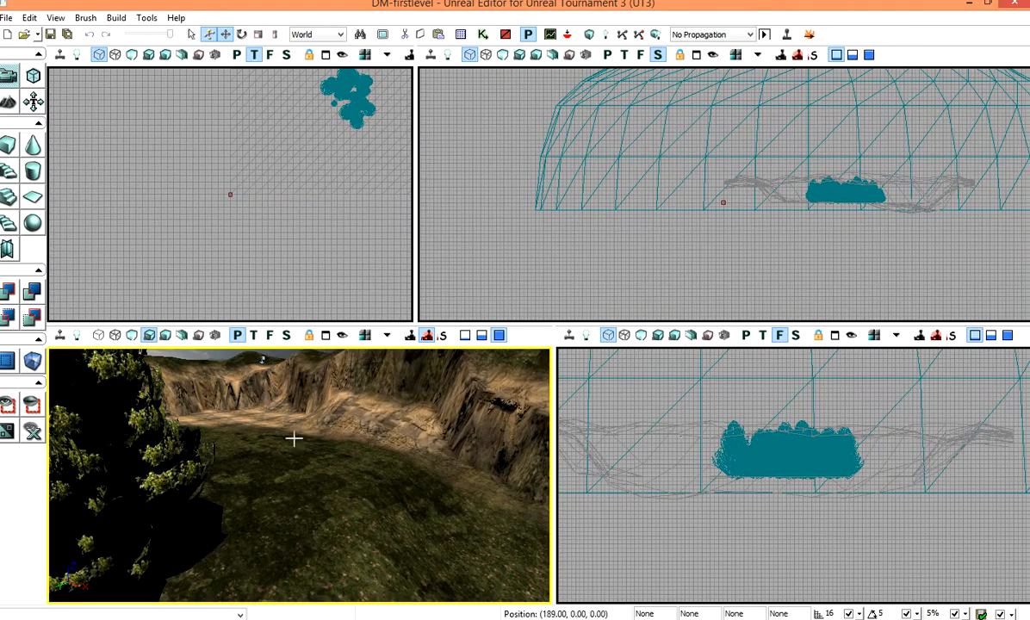
{"action": "left_click", "coordinate": [15, 102]}
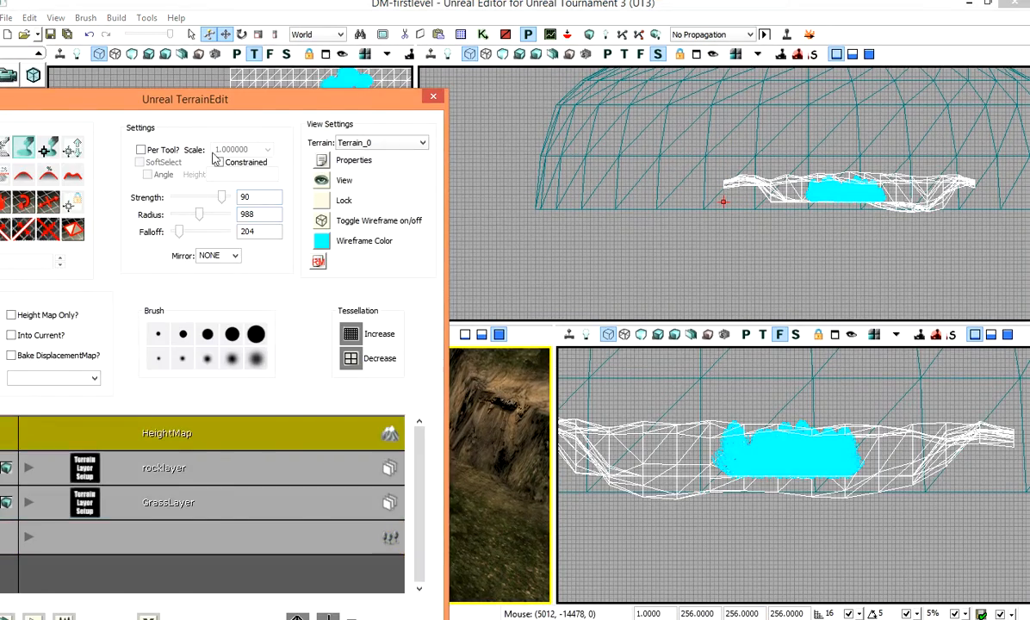
{"action": "left_click_drag", "start_coordinate": [192, 114], "coordinate": [1029, 77]}
{"action": "left_click", "coordinate": [910, 497]}
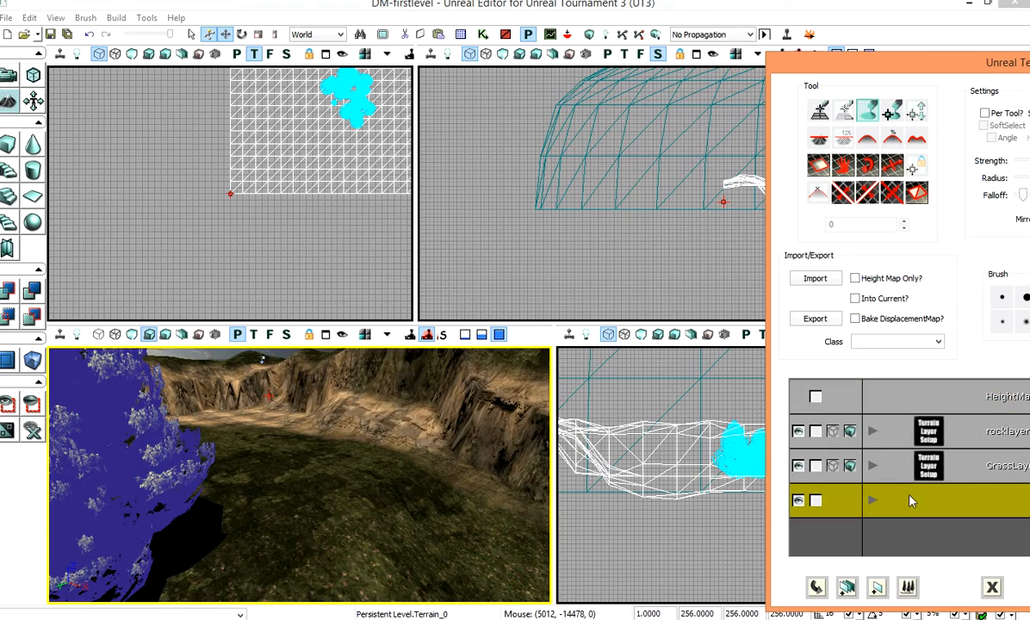
Step: Paint more tree decorations across the terrain in the perspective viewport
{"action": "right_click_drag", "start_coordinate": [260, 392], "coordinate": [316, 526]}
{"action": "scroll", "coordinate": [266, 440], "scroll_direction": "down", "scroll_amount": 5}
{"action": "scroll", "coordinate": [218, 462], "scroll_direction": "up", "scroll_amount": 4}
{"action": "middle_click_drag", "start_coordinate": [218, 461], "coordinate": [260, 598]}
{"action": "scroll", "coordinate": [230, 428], "scroll_direction": "down", "scroll_amount": 5}
{"action": "scroll", "coordinate": [224, 430], "scroll_direction": "up", "scroll_amount": 2}
{"action": "mouse_move", "coordinate": [275, 519]}
{"action": "left_mouse_down", "text": "ctrl"}
{"action": "mouse_move", "coordinate": [315, 477]}
{"action": "mouse_move", "coordinate": [422, 469]}
{"action": "mouse_move", "coordinate": [402, 409]}
{"action": "left_mouse_up", "text": "ctrl"}
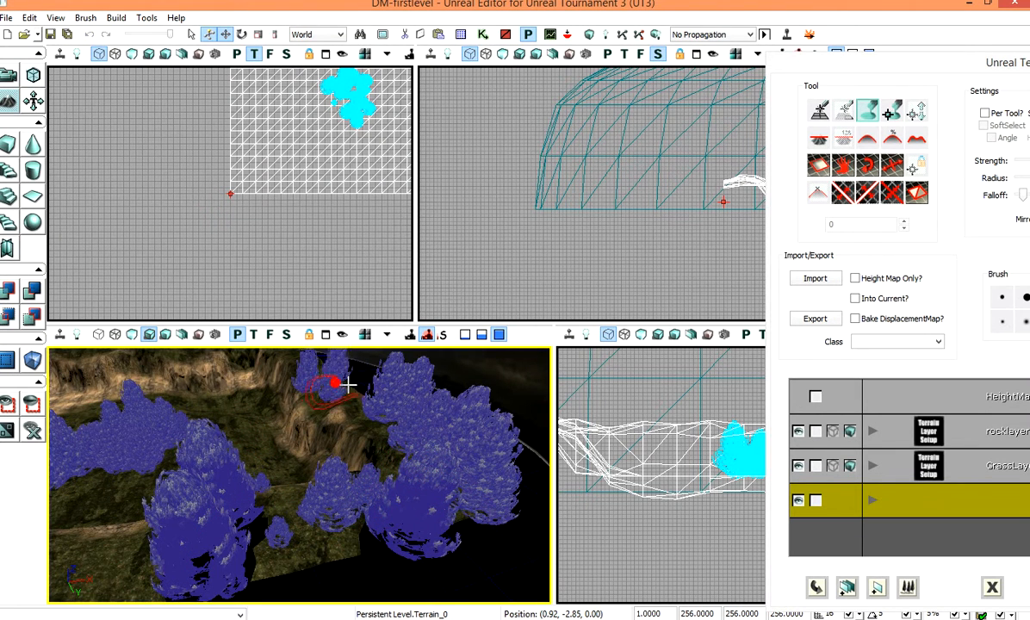
{"action": "right_click_drag", "start_coordinate": [297, 497], "coordinate": [151, 506]}
{"action": "mouse_move", "coordinate": [238, 479]}
{"action": "left_mouse_down", "text": "ctrl"}
{"action": "mouse_move", "coordinate": [184, 490]}
{"action": "mouse_move", "coordinate": [76, 462]}
{"action": "mouse_move", "coordinate": [161, 487]}
{"action": "mouse_move", "coordinate": [77, 430]}
{"action": "left_mouse_up", "text": "ctrl"}
{"action": "left_click_drag", "start_coordinate": [387, 431], "coordinate": [333, 469]}
{"action": "mouse_move", "coordinate": [226, 430]}
{"action": "left_mouse_down", "text": "ctrl"}
{"action": "mouse_move", "coordinate": [267, 404]}
{"action": "mouse_move", "coordinate": [428, 414]}
{"action": "mouse_move", "coordinate": [370, 474]}
{"action": "mouse_move", "coordinate": [345, 482]}
{"action": "left_mouse_up", "text": "ctrl"}
{"action": "mouse_move", "coordinate": [203, 467]}
{"action": "left_mouse_down", "text": "ctrl"}
{"action": "mouse_move", "coordinate": [288, 414]}
{"action": "mouse_move", "coordinate": [528, 403]}
{"action": "mouse_move", "coordinate": [533, 451]}
{"action": "mouse_move", "coordinate": [533, 409]}
{"action": "mouse_move", "coordinate": [482, 433]}
{"action": "left_mouse_up", "text": "ctrl"}
{"action": "right_click_drag", "start_coordinate": [442, 522], "coordinate": [482, 465]}
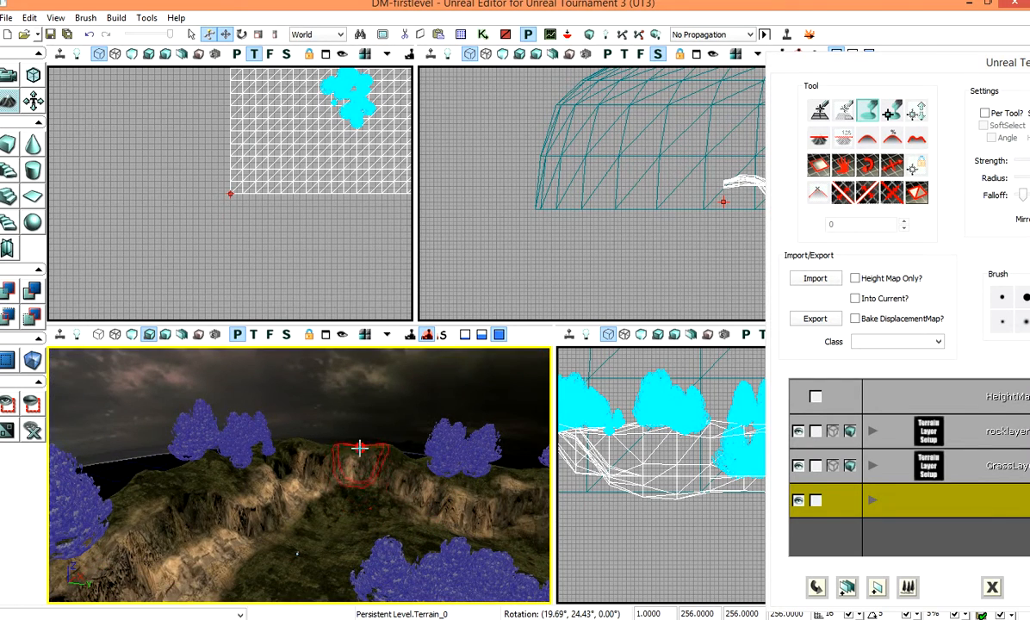
{"action": "left_click", "coordinate": [308, 443], "text": "ctrl"}
{"action": "left_click", "coordinate": [412, 448], "text": "ctrl"}
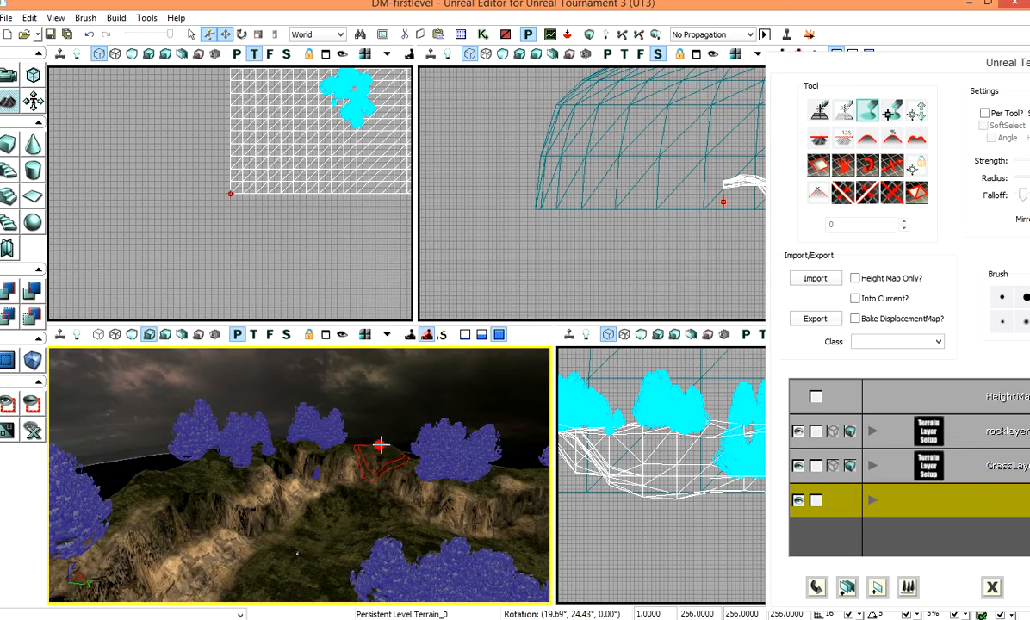
{"action": "right_click_drag", "start_coordinate": [473, 487], "coordinate": [504, 499]}
{"action": "right_click_drag", "start_coordinate": [186, 585], "coordinate": [183, 594]}
{"action": "left_click", "coordinate": [445, 450], "text": "ctrl"}
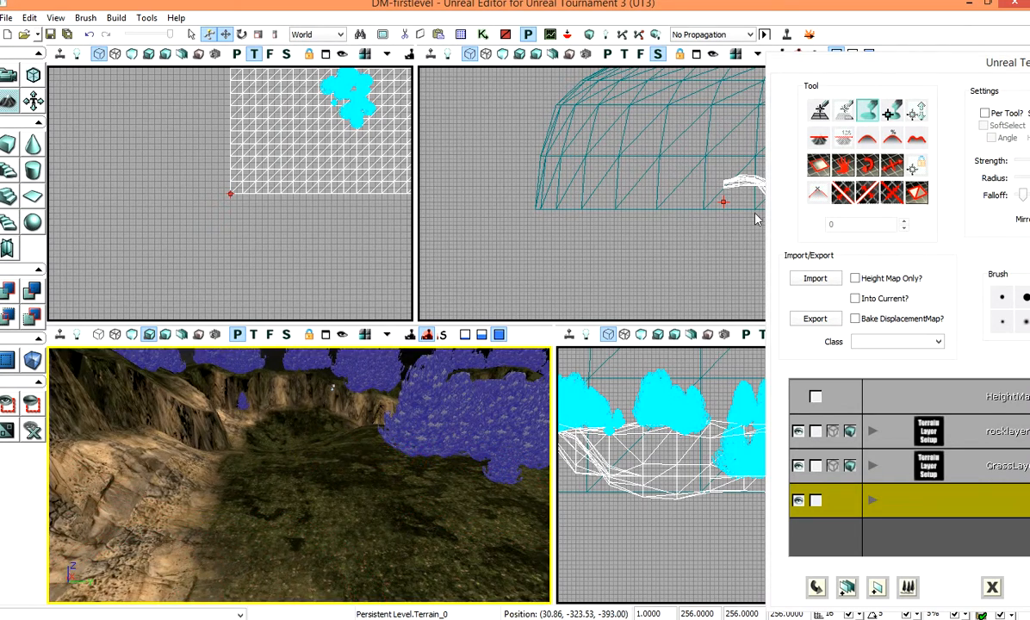
Step: Close terrain editing and open the Actor Classes browser
{"action": "left_click_drag", "start_coordinate": [1004, 63], "coordinate": [323, 108]}
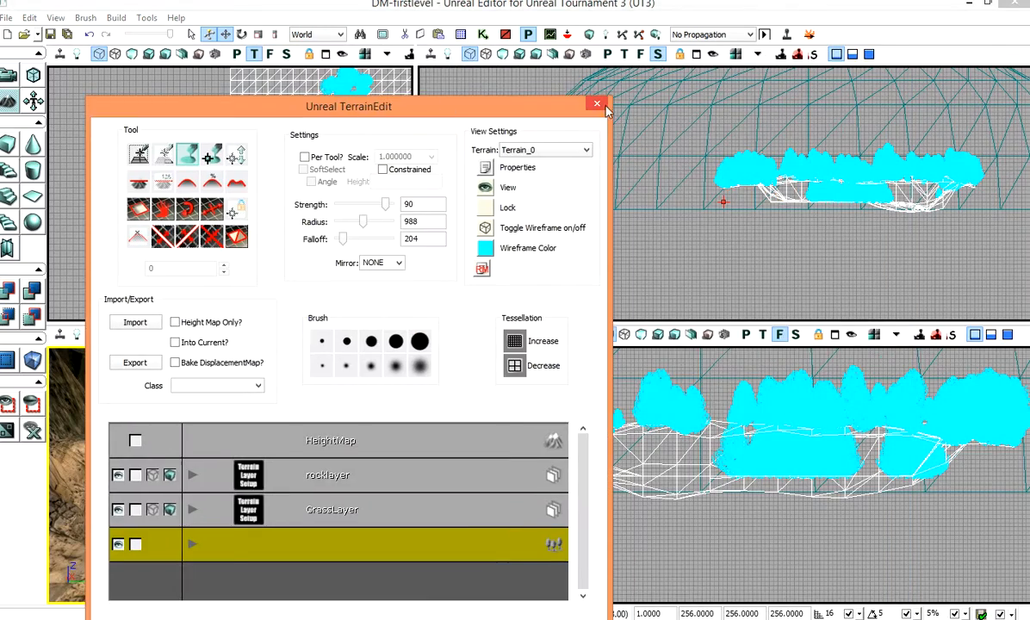
{"action": "left_click", "coordinate": [597, 103]}
{"action": "left_click", "coordinate": [461, 35]}
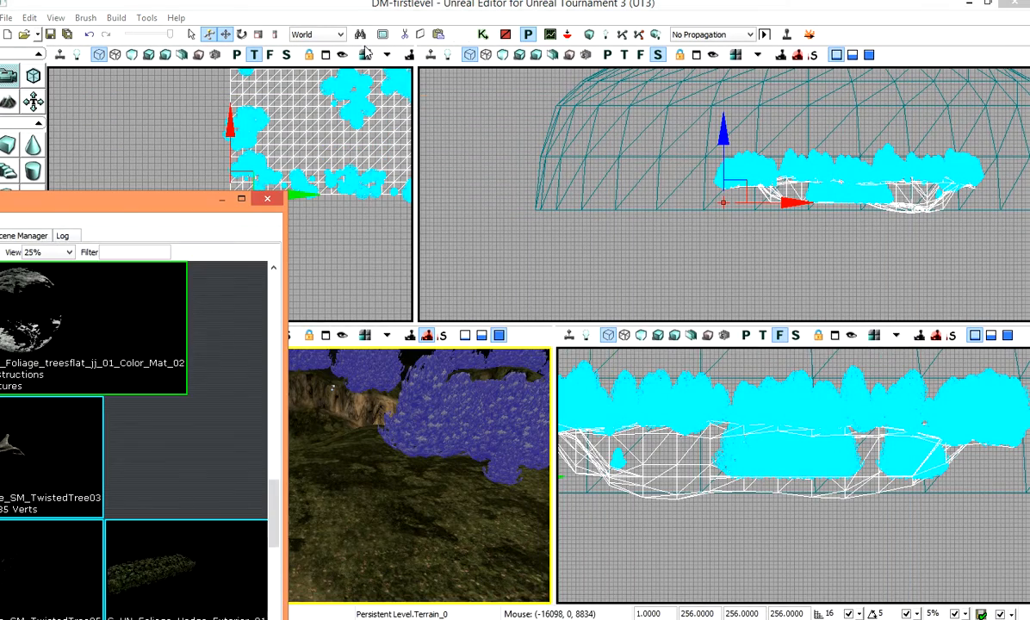
{"action": "left_click_drag", "start_coordinate": [124, 215], "coordinate": [666, 18]}
{"action": "left_click", "coordinate": [371, 136]}
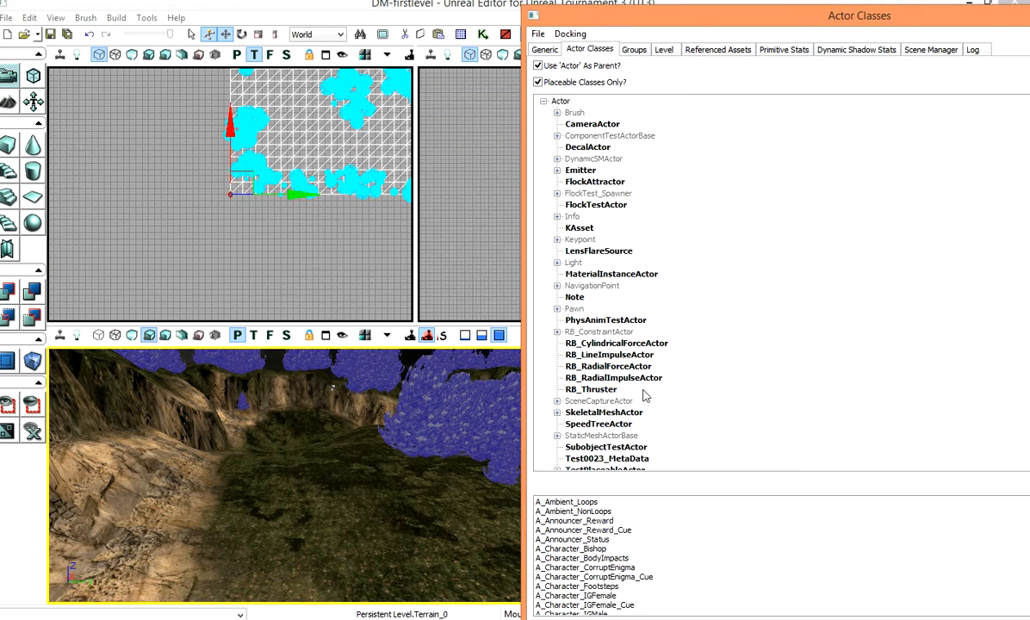
Step: Place a UTCTFBlueFlagBase actor on the terrain from the NavigationPoint > Objective class tree
{"action": "left_click", "coordinate": [558, 287]}
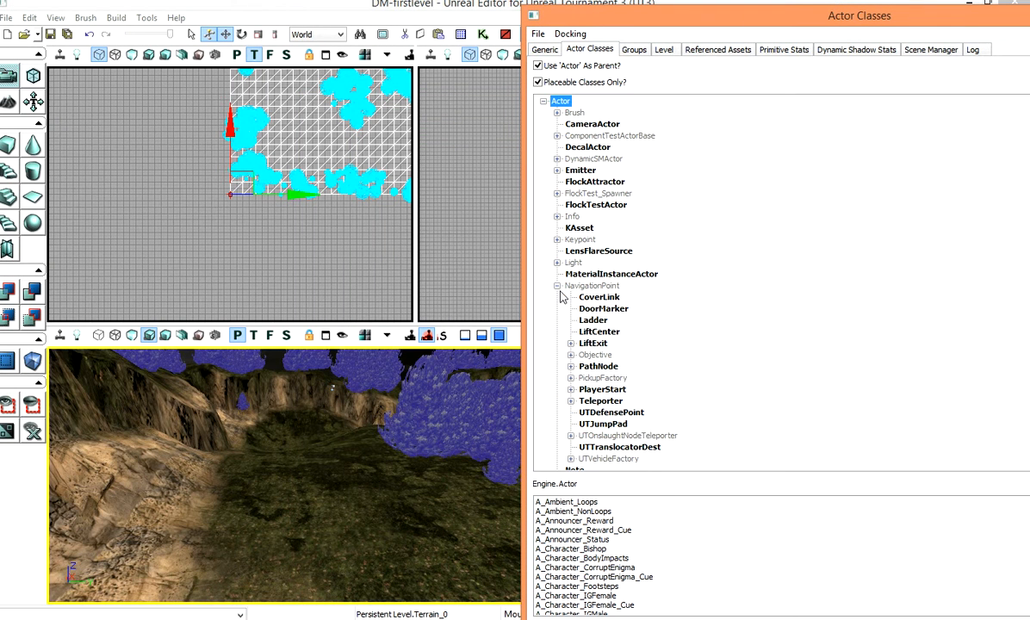
{"action": "left_click", "coordinate": [571, 355]}
{"action": "left_click", "coordinate": [584, 367]}
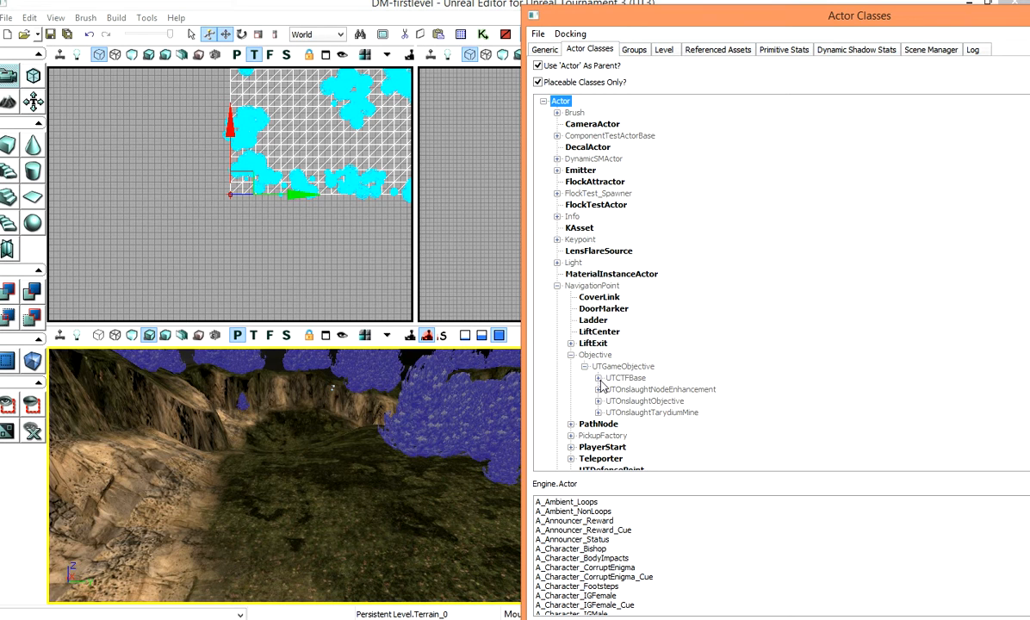
{"action": "left_click", "coordinate": [598, 379]}
{"action": "left_click", "coordinate": [613, 389]}
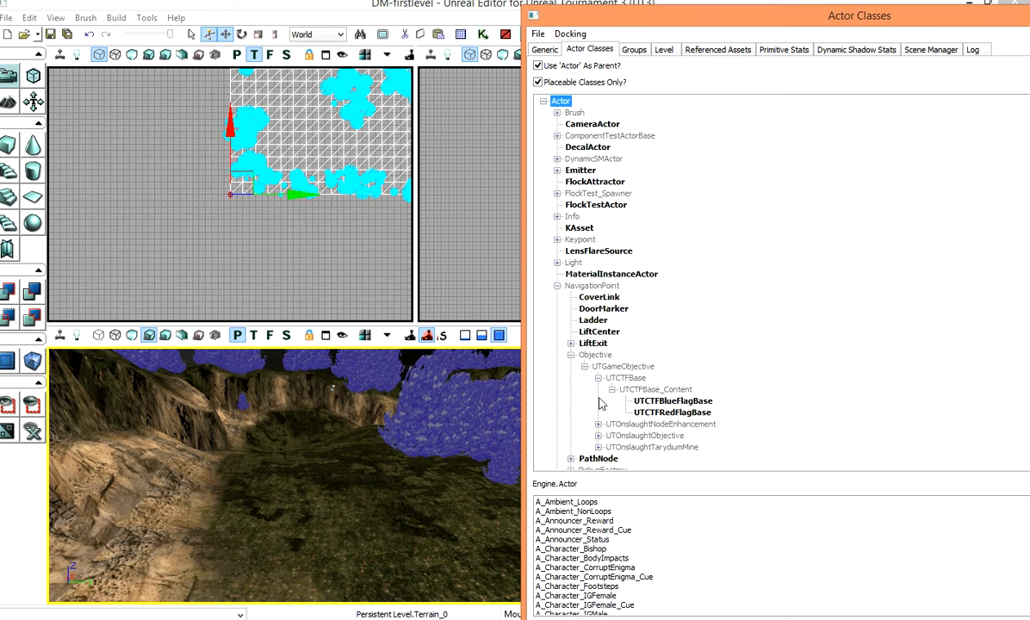
{"action": "left_click", "coordinate": [677, 401]}
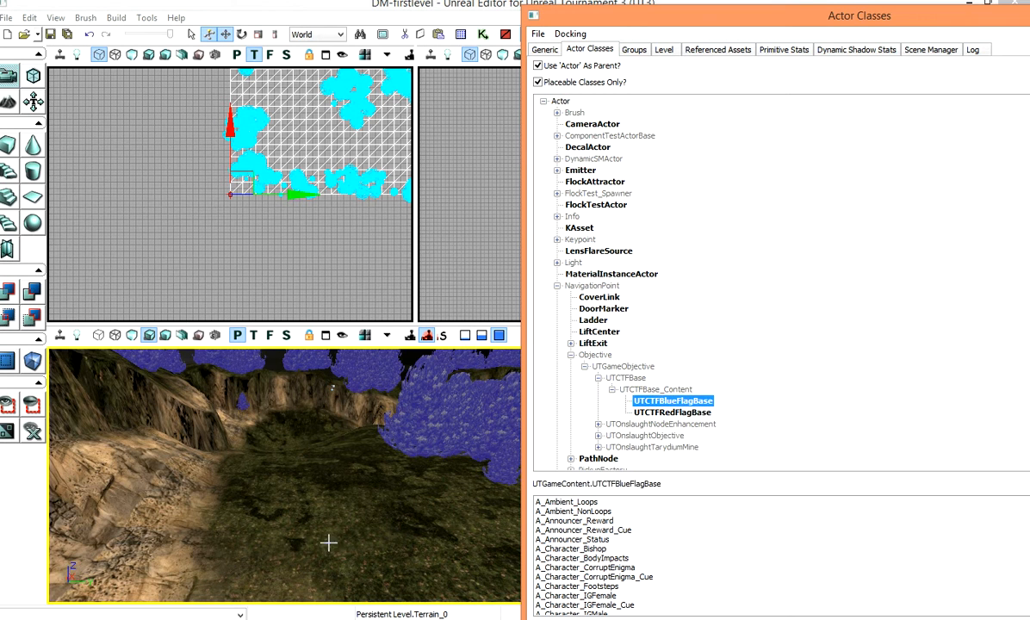
{"action": "right_click", "coordinate": [294, 481]}
{"action": "left_click", "coordinate": [341, 424]}
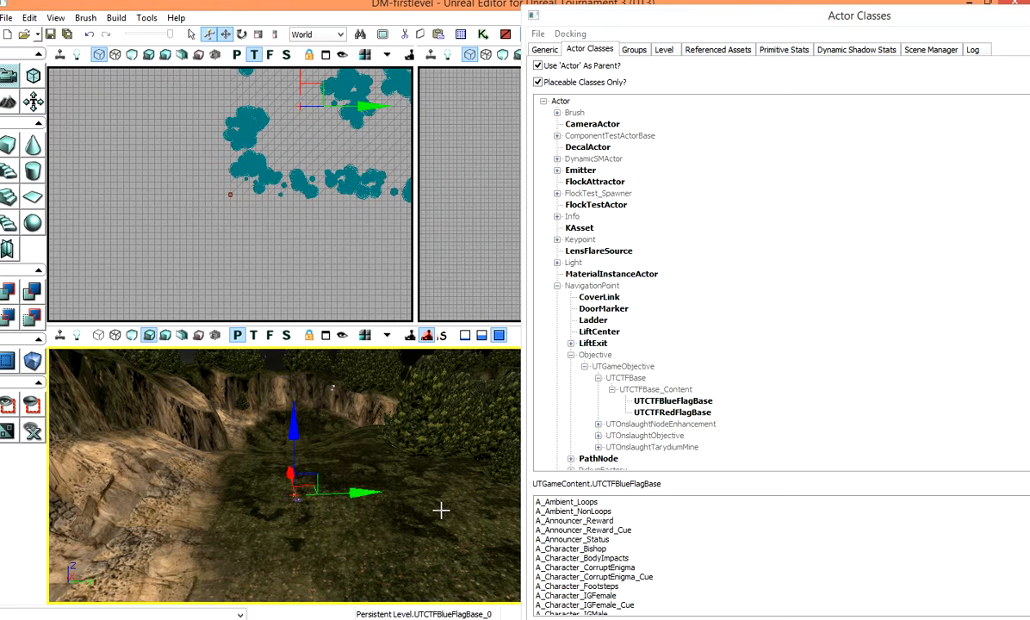
Step: Place a UTCTFRedFlagBase actor at another spot on the terrain
{"action": "left_click", "coordinate": [672, 413]}
{"action": "right_click", "coordinate": [672, 413]}
{"action": "right_click", "coordinate": [449, 465]}
{"action": "left_click", "coordinate": [485, 412]}
{"action": "left_click_drag", "start_coordinate": [333, 543], "coordinate": [395, 526]}
{"action": "left_click", "coordinate": [414, 490]}
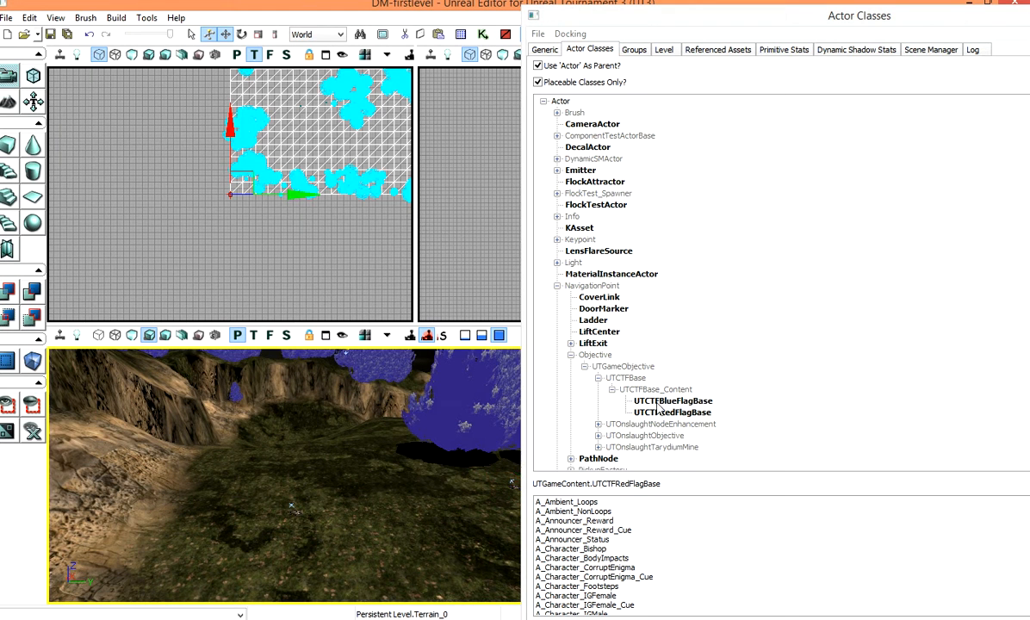
Step: Add a UTTeamPlayerStart actor to the terrain from the PlayerStart classes
{"action": "left_click", "coordinate": [698, 359]}
{"action": "scroll", "coordinate": [652, 407], "scroll_direction": "down", "scroll_amount": 2}
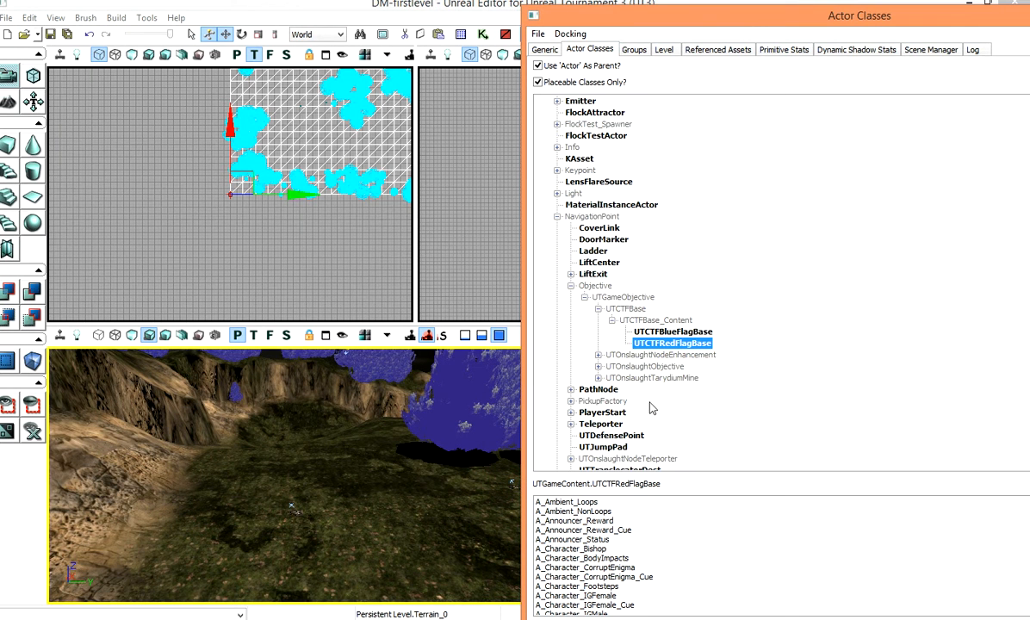
{"action": "left_click", "coordinate": [571, 412]}
{"action": "left_click", "coordinate": [633, 424]}
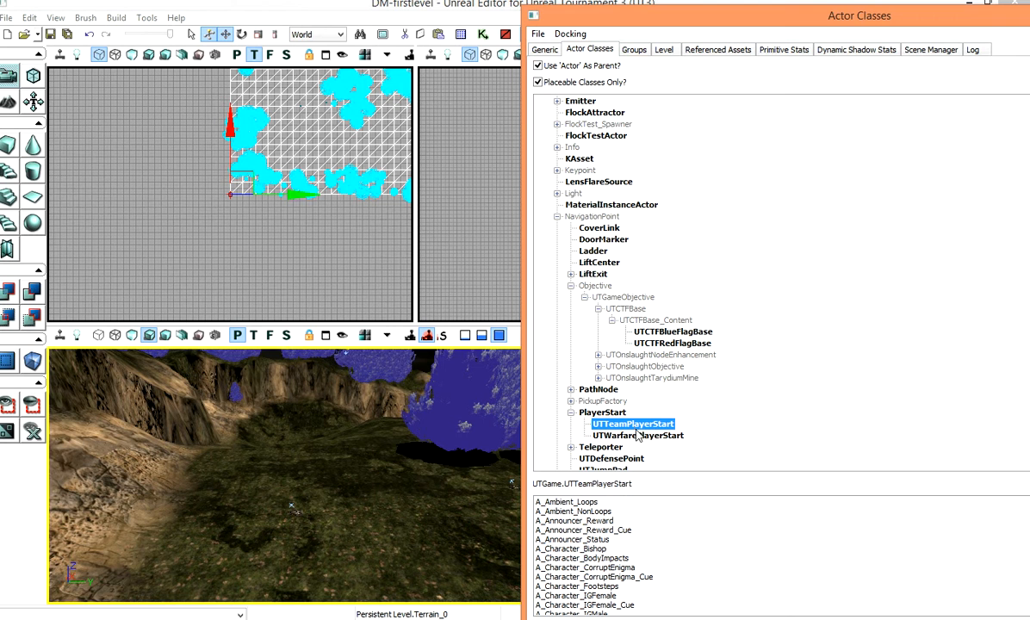
{"action": "right_click", "coordinate": [340, 501]}
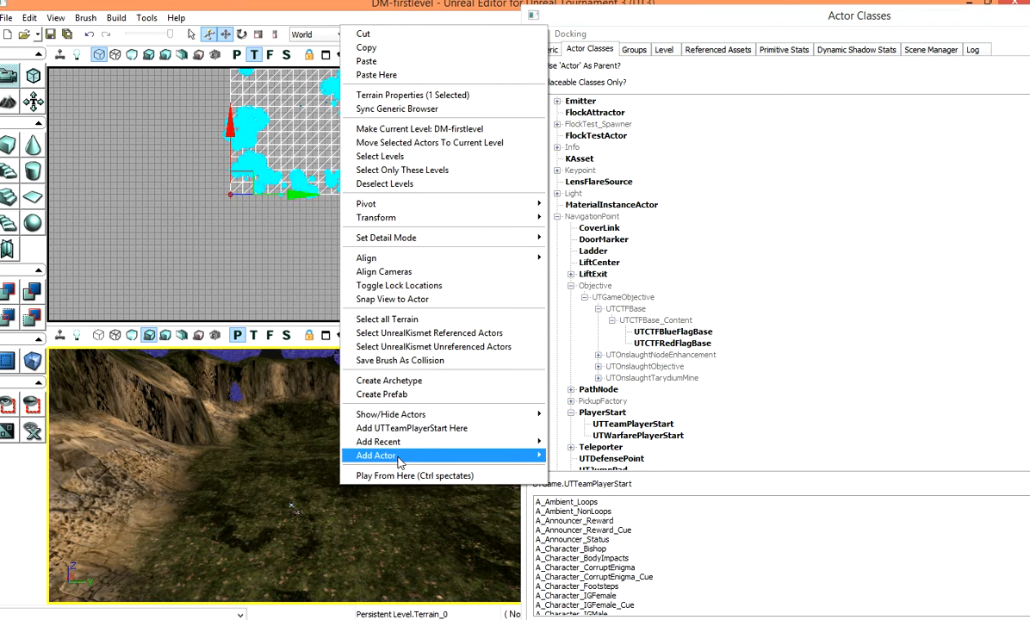
{"action": "left_click", "coordinate": [405, 428]}
Step: Move the player start up so it sits above the grass
{"action": "scroll", "coordinate": [423, 480], "scroll_direction": "up", "scroll_amount": 1}
{"action": "right_click_drag", "start_coordinate": [423, 480], "coordinate": [461, 489]}
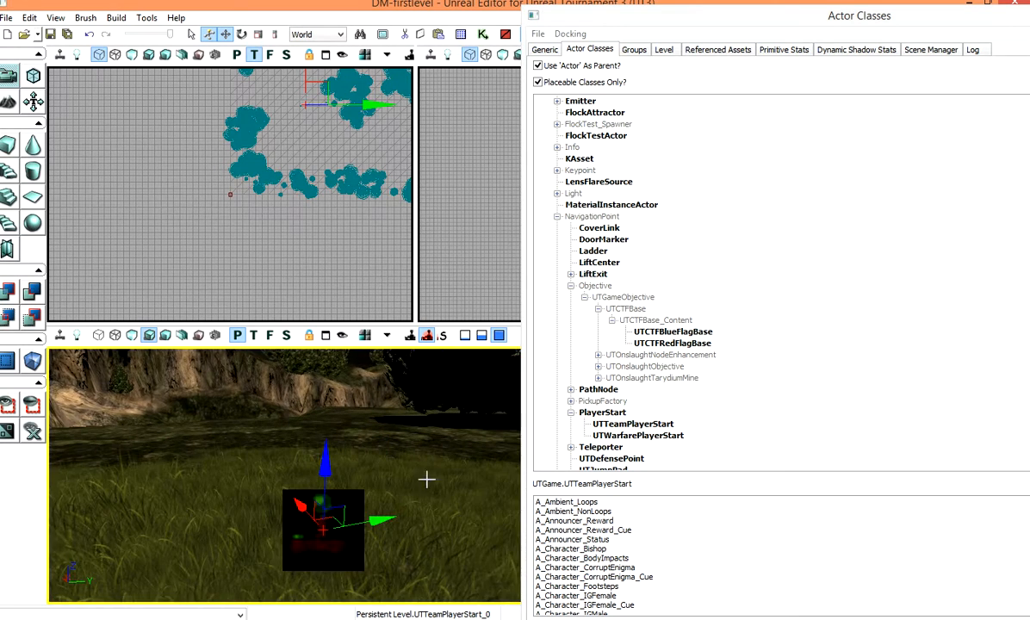
{"action": "left_click_drag", "start_coordinate": [326, 458], "coordinate": [327, 325]}
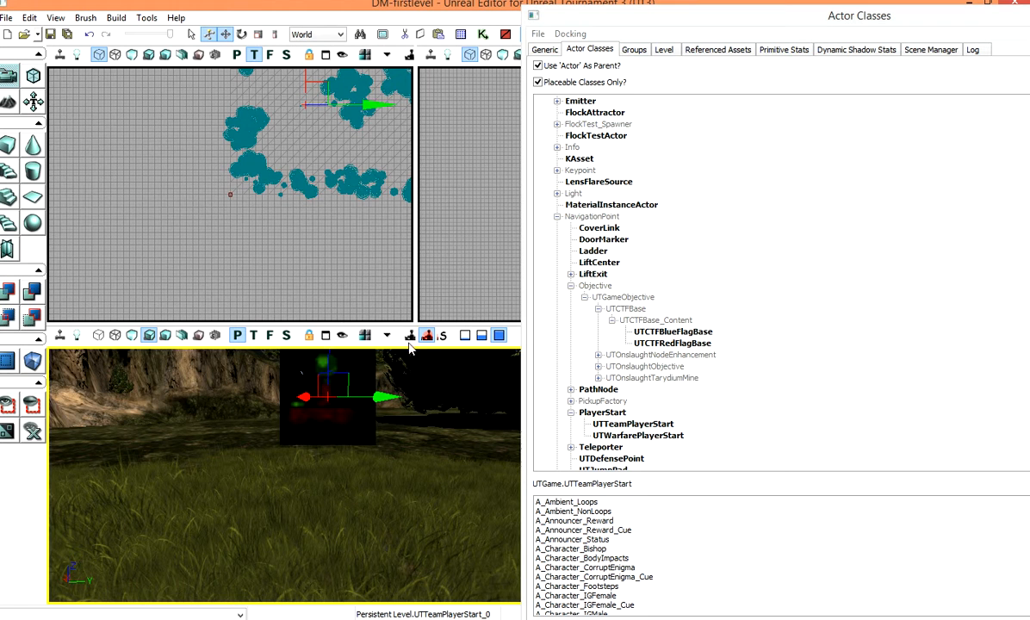
{"action": "right_click_drag", "start_coordinate": [382, 435], "coordinate": [337, 493]}
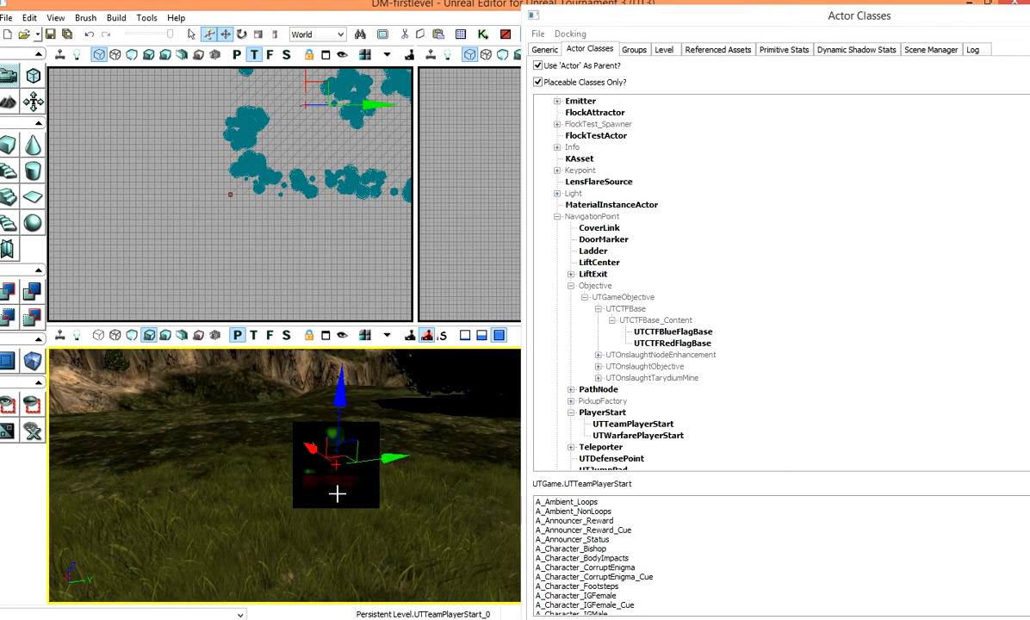
Step: Copy and paste the player start and move the copy beside the original
{"action": "left_click", "coordinate": [29, 17]}
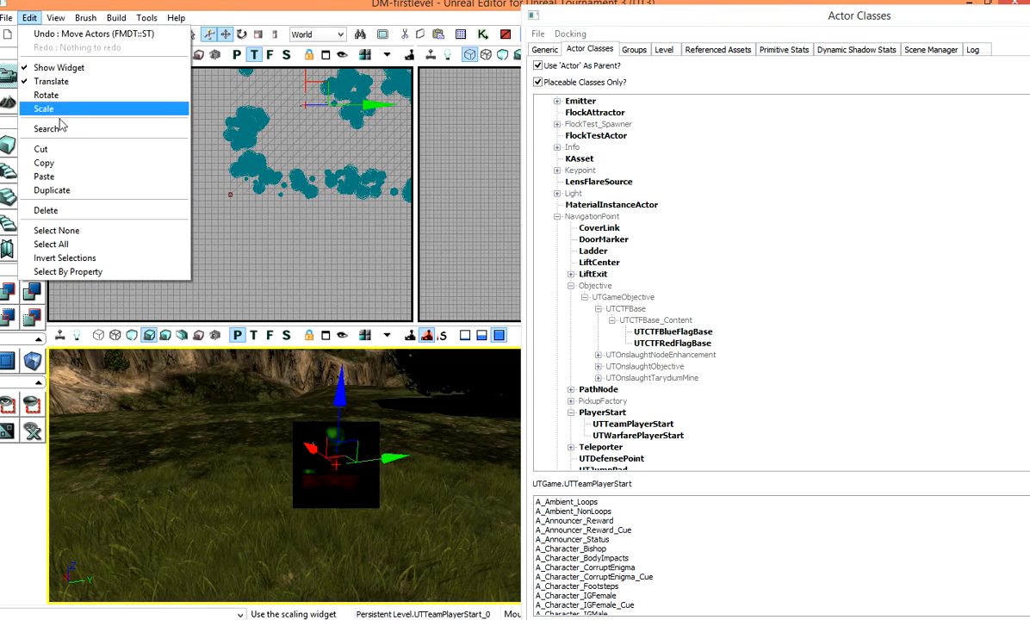
{"action": "left_click", "coordinate": [74, 163]}
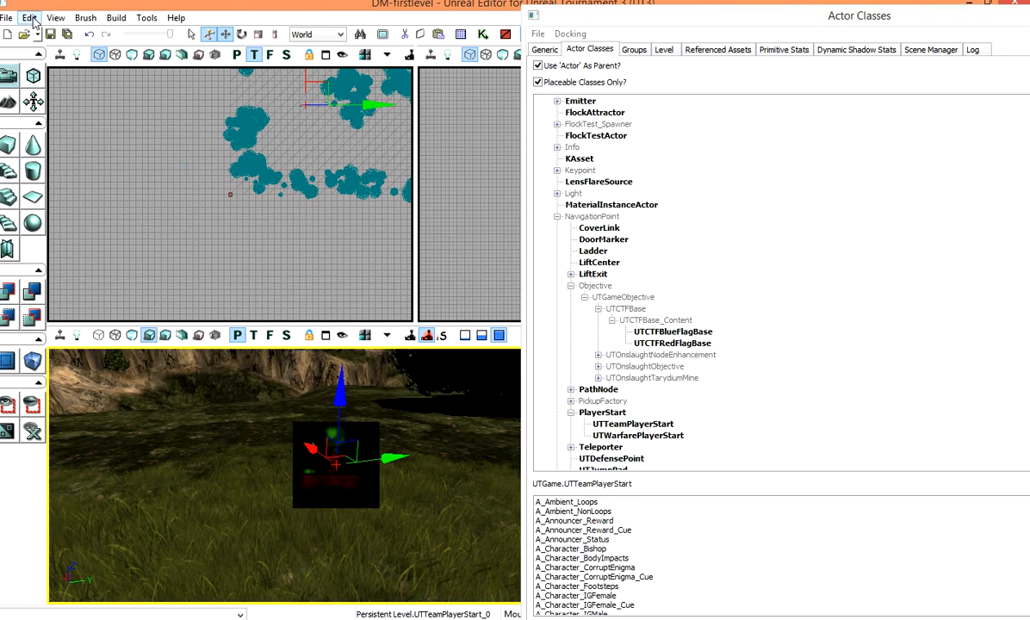
{"action": "left_click", "coordinate": [33, 17]}
{"action": "left_click", "coordinate": [86, 172]}
{"action": "left_click_drag", "start_coordinate": [399, 460], "coordinate": [477, 447]}
Step: Open the copied team player start's properties and set its TeamNumber so it belongs to the blue team
{"action": "right_click", "coordinate": [423, 477]}
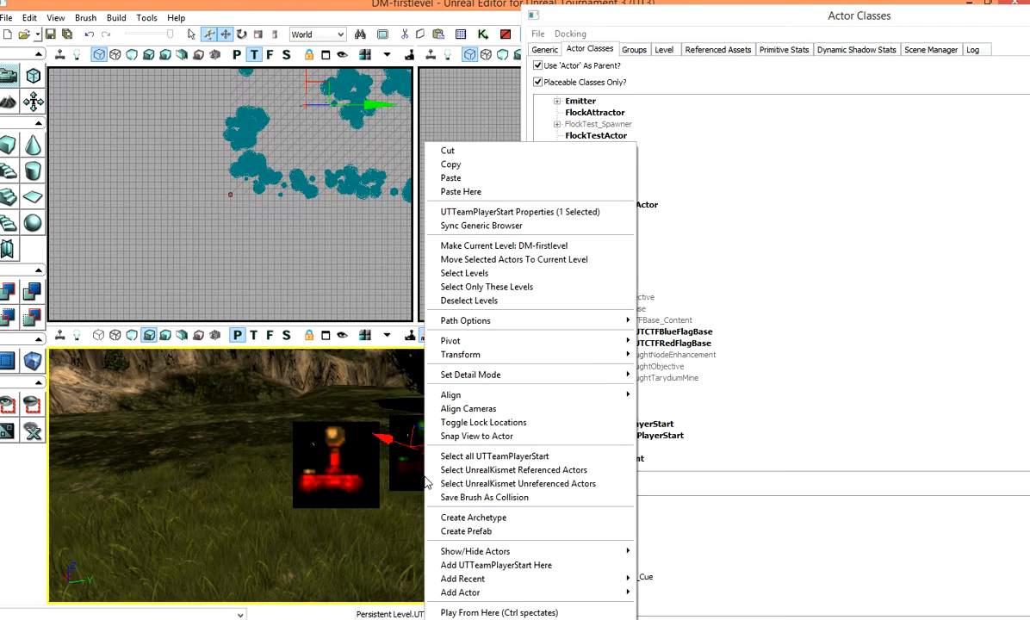
{"action": "left_click", "coordinate": [520, 212]}
{"action": "left_click", "coordinate": [348, 276]}
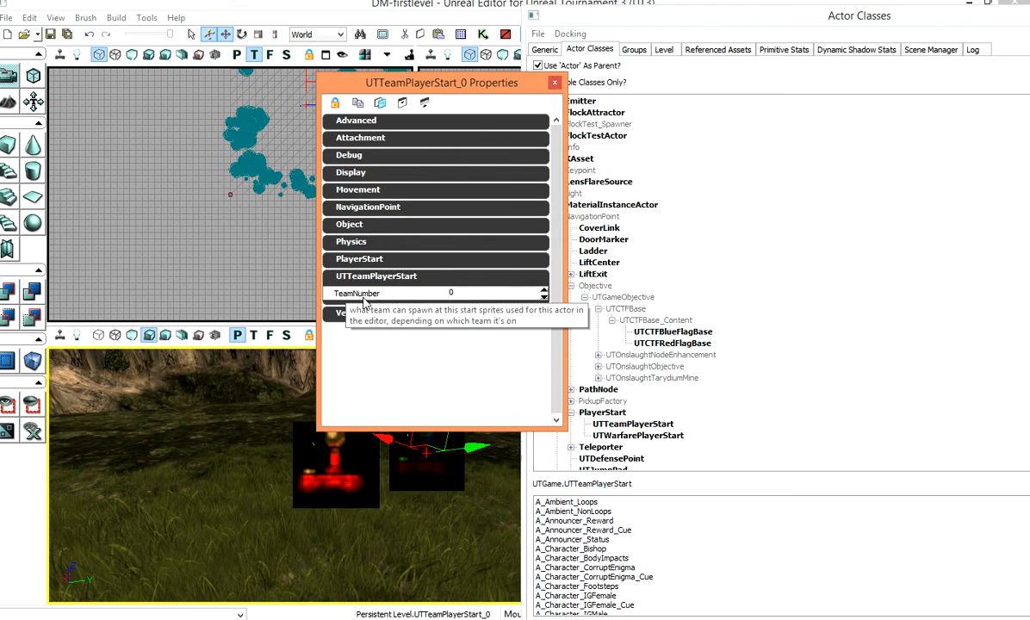
{"action": "left_click", "coordinate": [417, 277]}
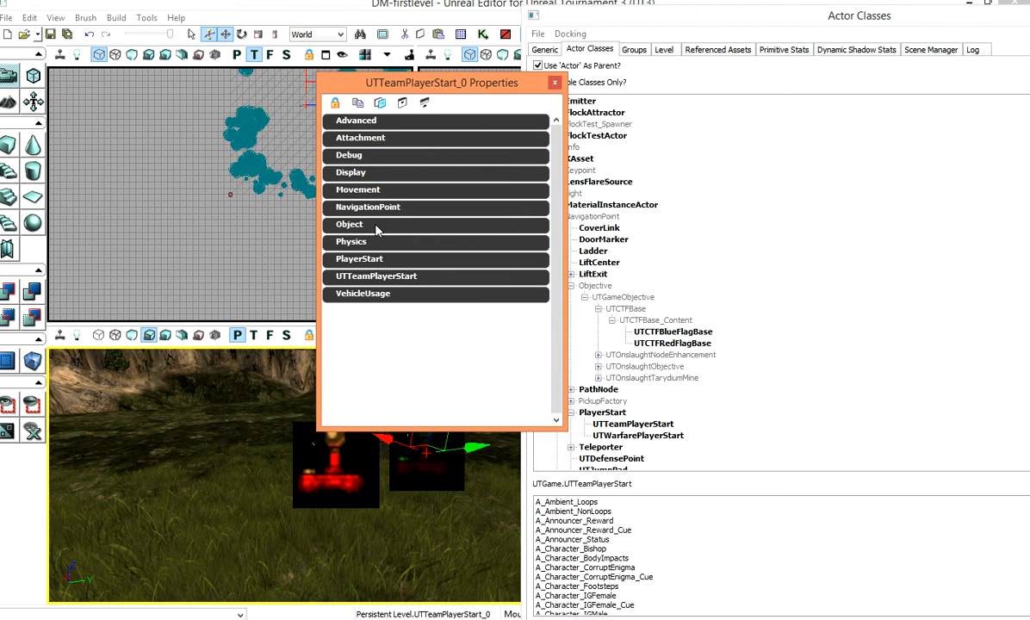
{"action": "left_click", "coordinate": [440, 277]}
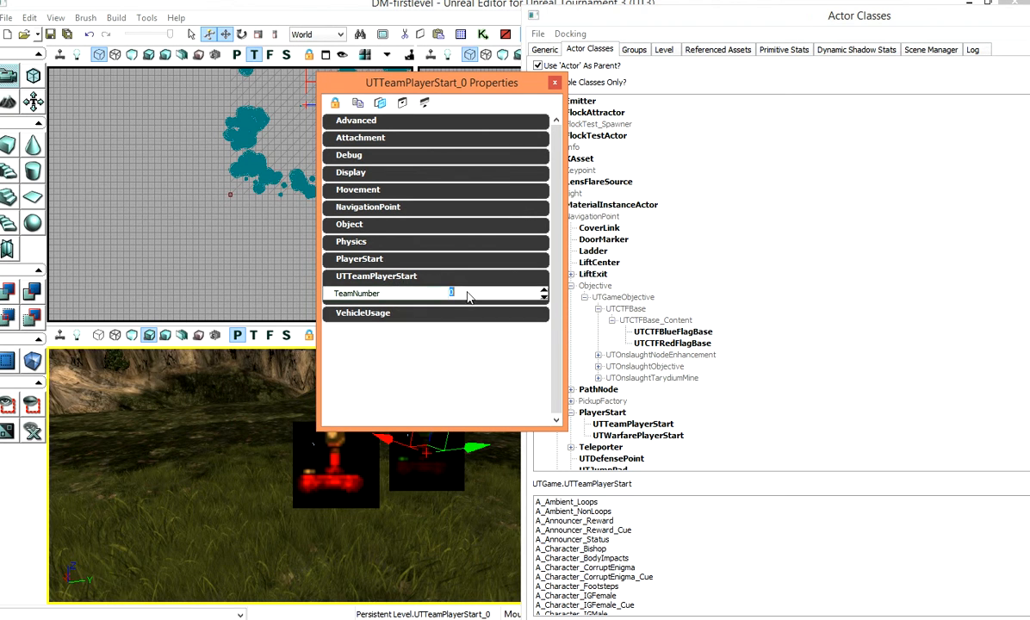
{"action": "left_click", "coordinate": [450, 293]}
{"action": "left_click", "coordinate": [554, 83]}
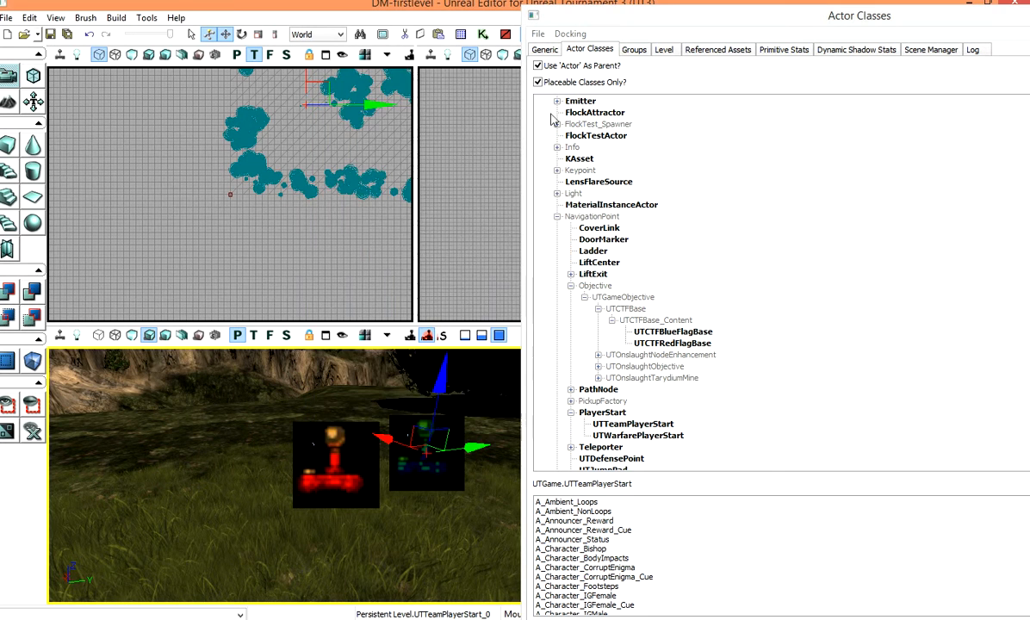
Step: Select the team player starts and reopen the copy's properties to inspect its TeamNumber
{"action": "scroll", "coordinate": [437, 535], "scroll_direction": "down", "scroll_amount": 4}
{"action": "scroll", "coordinate": [437, 535], "scroll_direction": "up", "scroll_amount": 4}
{"action": "left_click", "coordinate": [348, 497]}
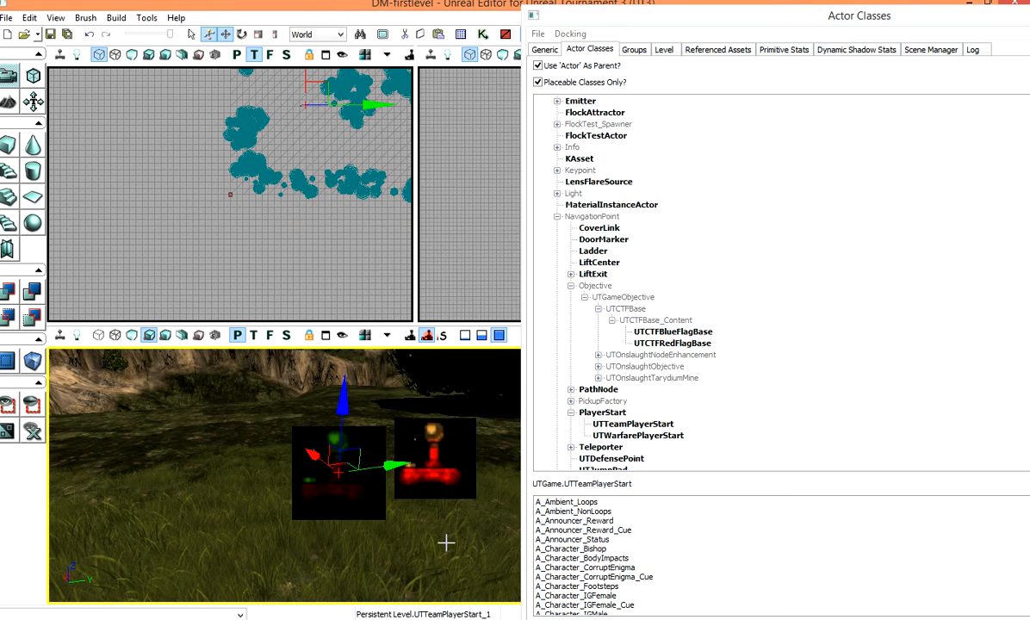
{"action": "left_click", "coordinate": [435, 524]}
{"action": "scroll", "coordinate": [434, 481], "scroll_direction": "down", "scroll_amount": 3}
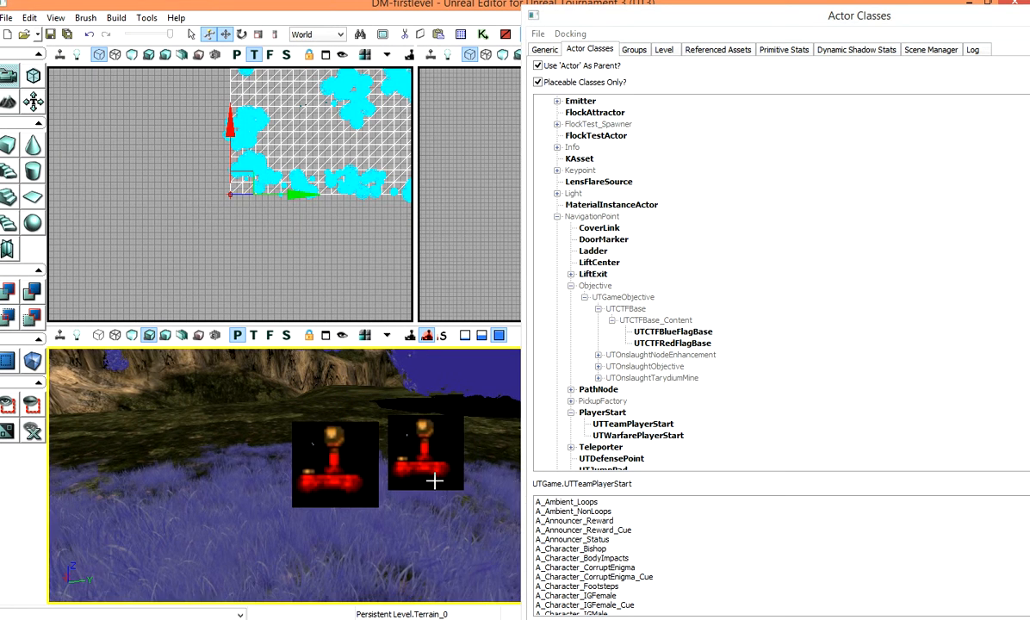
{"action": "left_click", "coordinate": [425, 420]}
{"action": "right_click", "coordinate": [426, 419]}
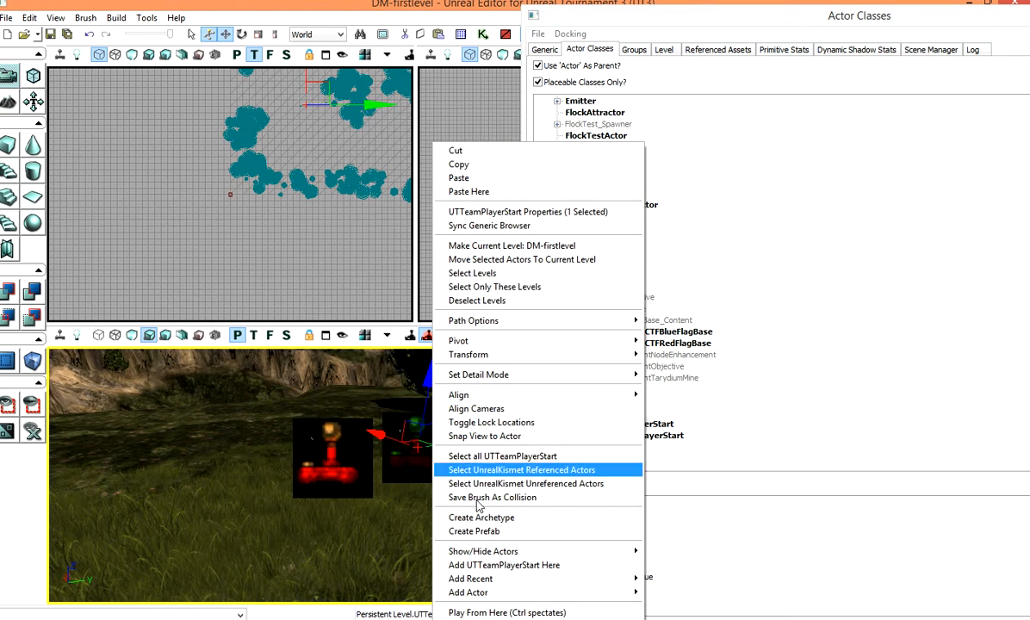
{"action": "left_click", "coordinate": [499, 211]}
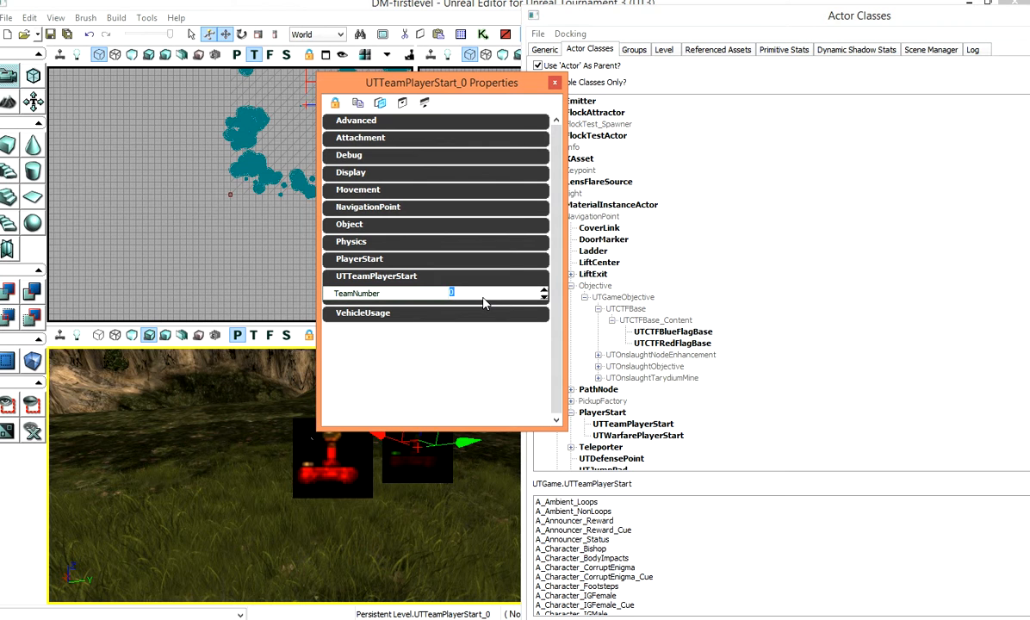
{"action": "left_click", "coordinate": [451, 293]}
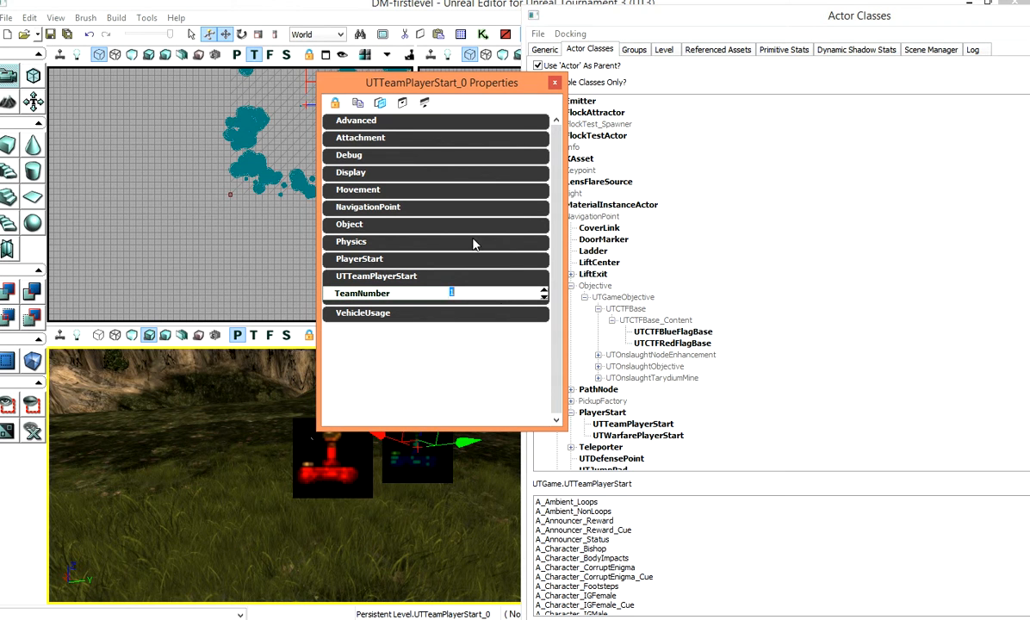
{"action": "left_click", "coordinate": [555, 83]}
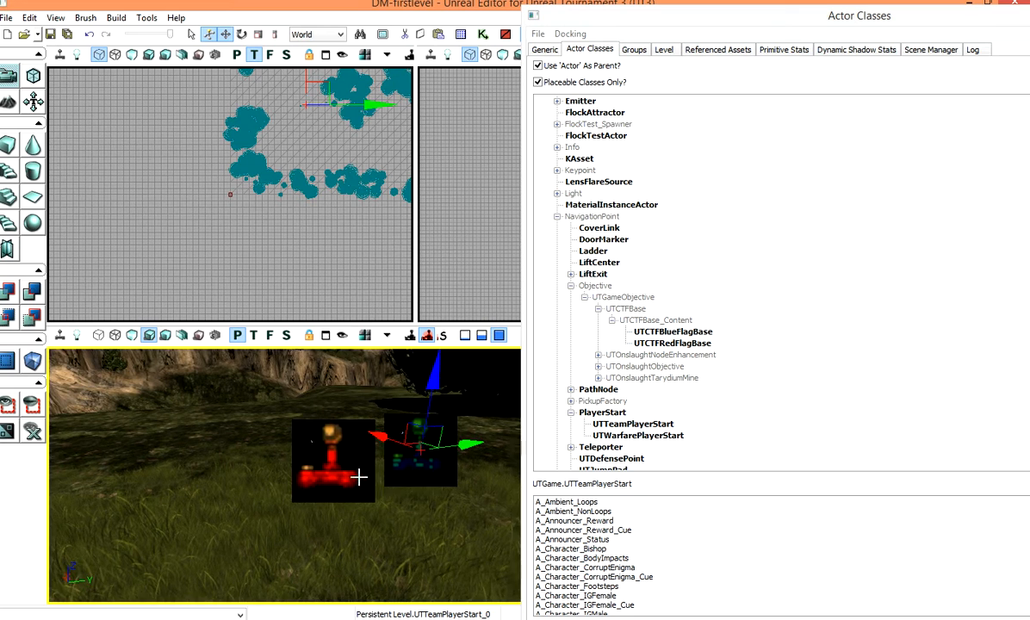
Step: Add a generic PlayerStart actor to the terrain and raise it above the ground
{"action": "left_click_drag", "start_coordinate": [396, 528], "coordinate": [351, 530]}
{"action": "right_click_drag", "start_coordinate": [352, 530], "coordinate": [347, 487]}
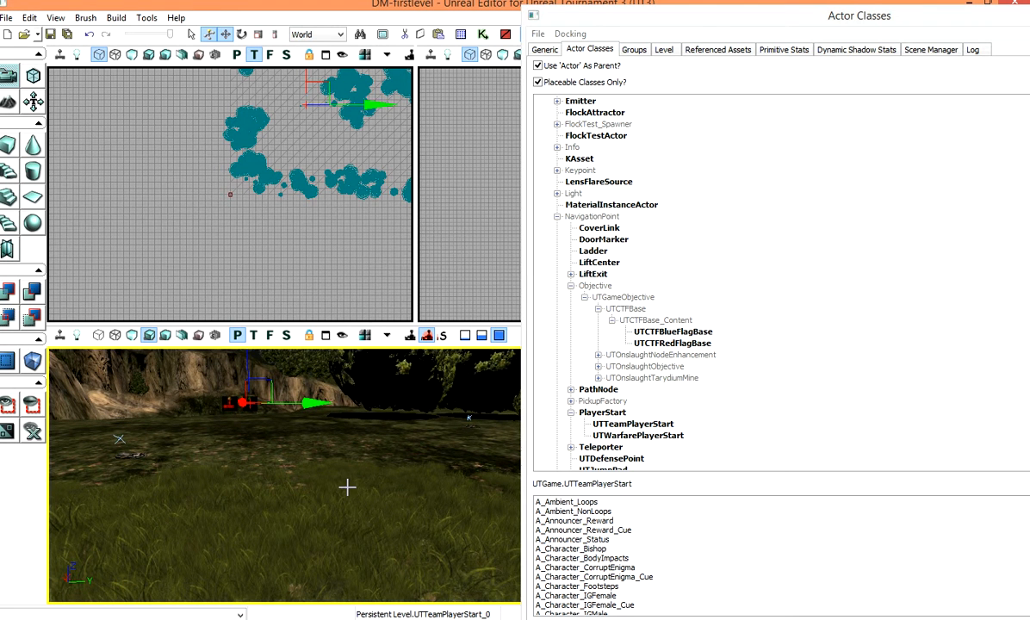
{"action": "right_click", "coordinate": [333, 524]}
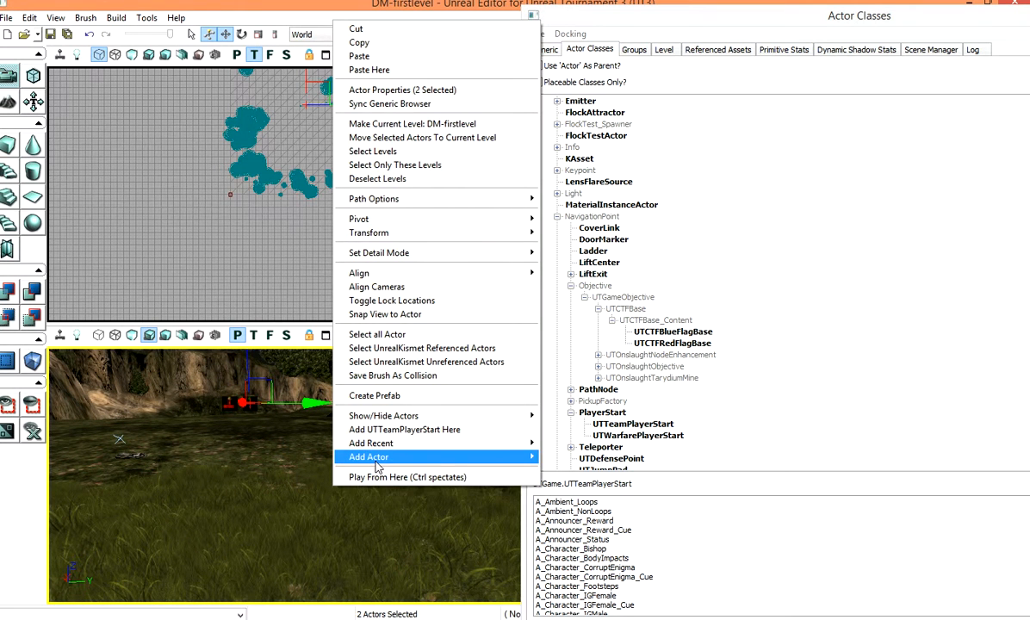
{"action": "mouse_move", "coordinate": [379, 456]}
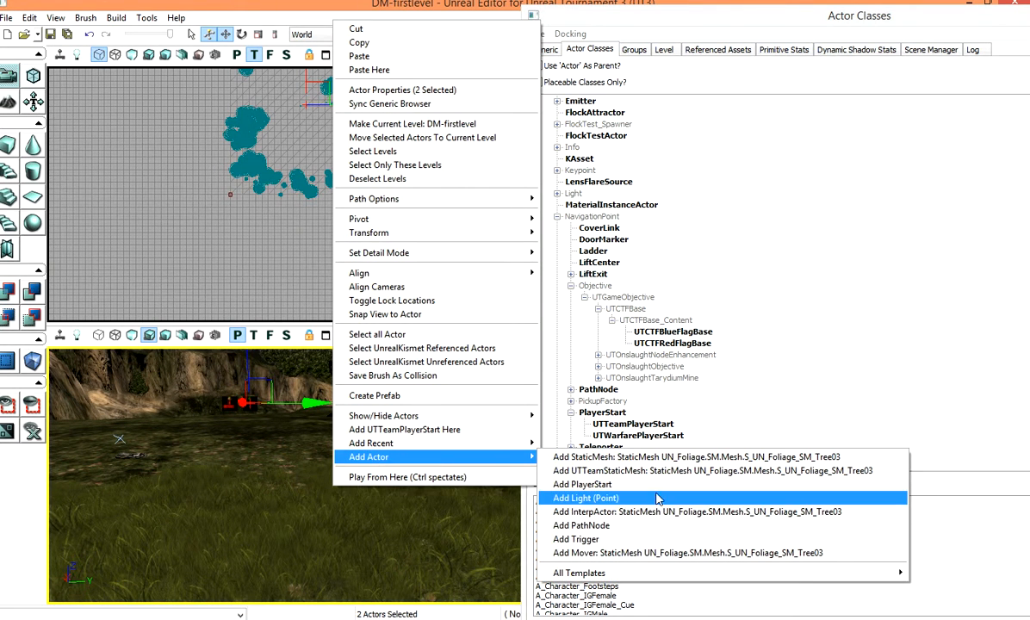
{"action": "left_click", "coordinate": [603, 484]}
{"action": "left_click_drag", "start_coordinate": [340, 415], "coordinate": [341, 392]}
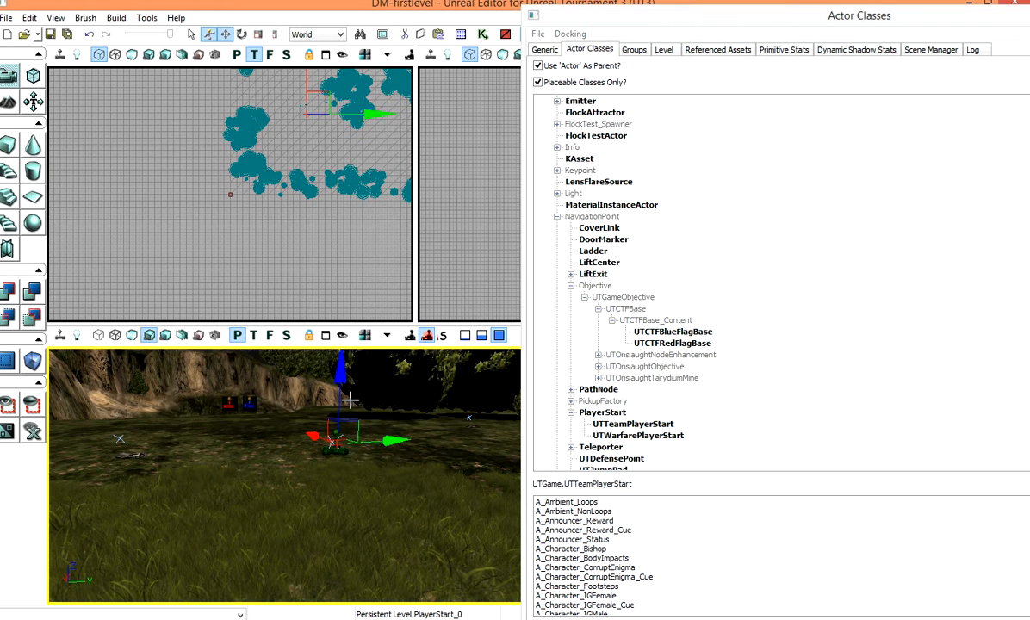
{"action": "left_click_drag", "start_coordinate": [350, 400], "coordinate": [344, 344]}
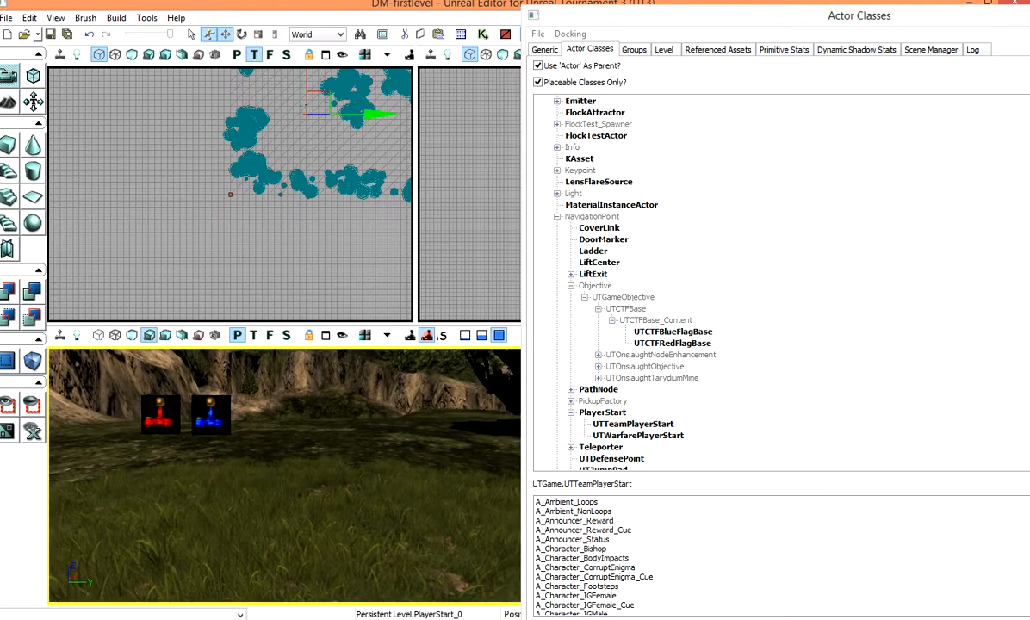
Step: Delete both team player starts from the level
{"action": "left_click", "coordinate": [201, 399]}
{"action": "key", "text": "Delete"}
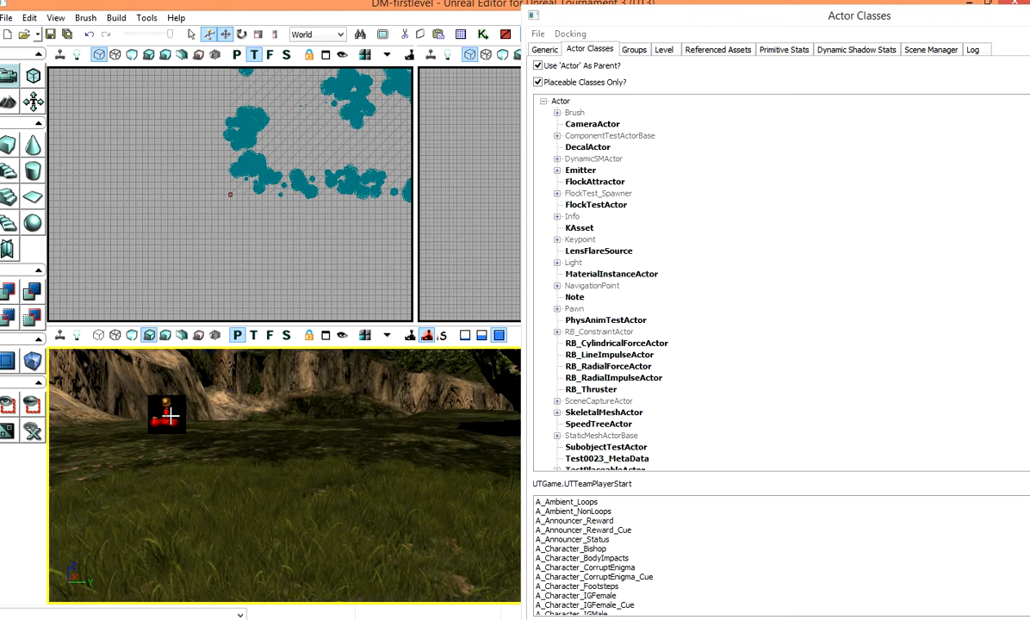
{"action": "left_click", "coordinate": [162, 417]}
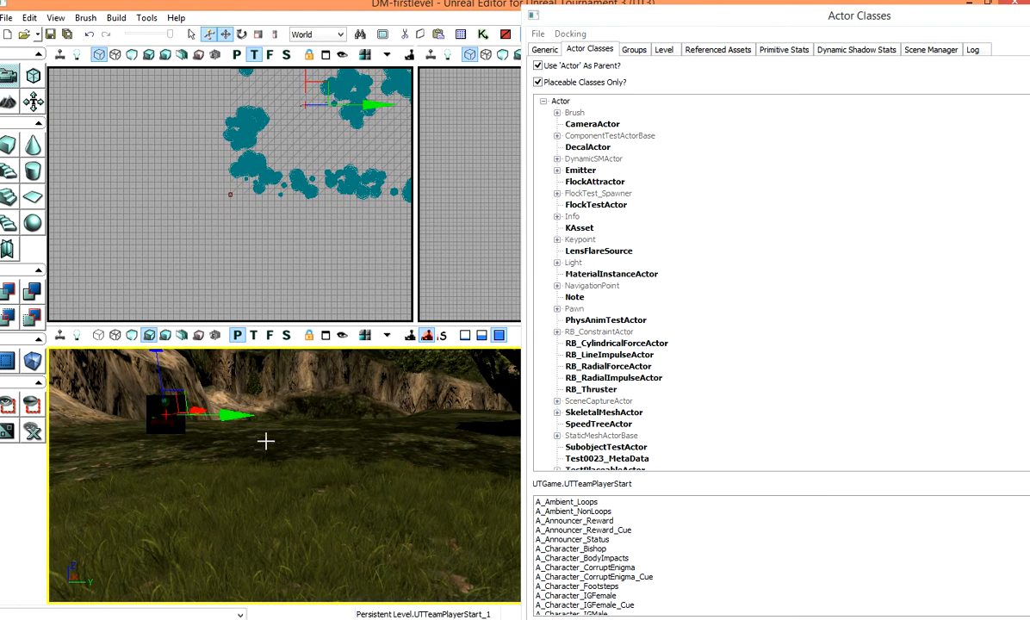
{"action": "key", "text": "Delete"}
Step: Find the UTCTFBlueFlagBase_0 actor with Search For Actors and delete it
{"action": "left_click", "coordinate": [360, 34]}
{"action": "left_click_drag", "start_coordinate": [245, 131], "coordinate": [548, 142]}
{"action": "left_click", "coordinate": [344, 328]}
{"action": "left_click", "coordinate": [342, 466]}
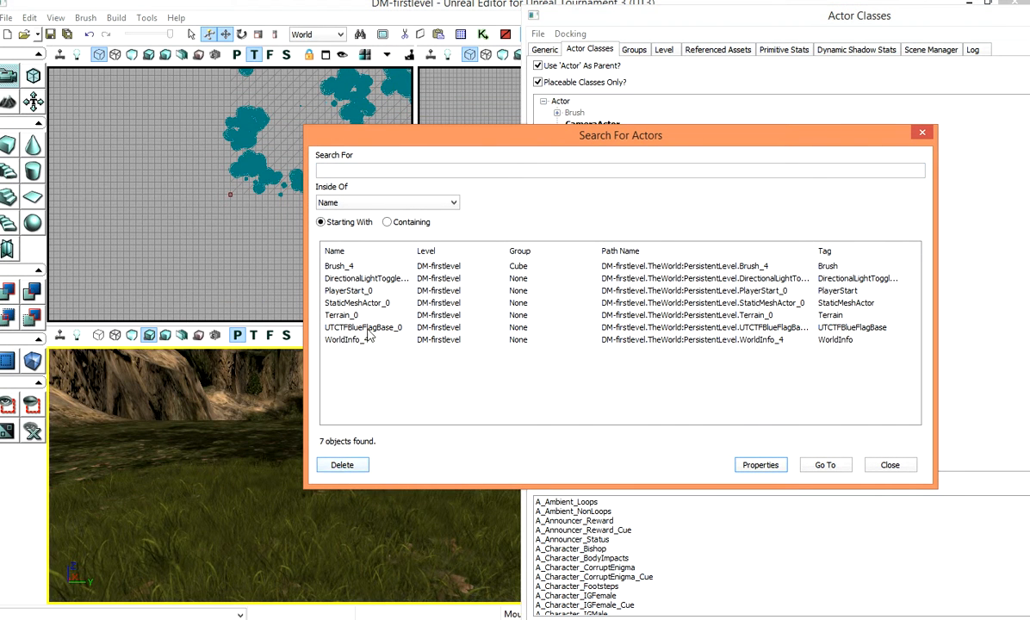
{"action": "left_click", "coordinate": [343, 328]}
{"action": "left_click", "coordinate": [336, 469]}
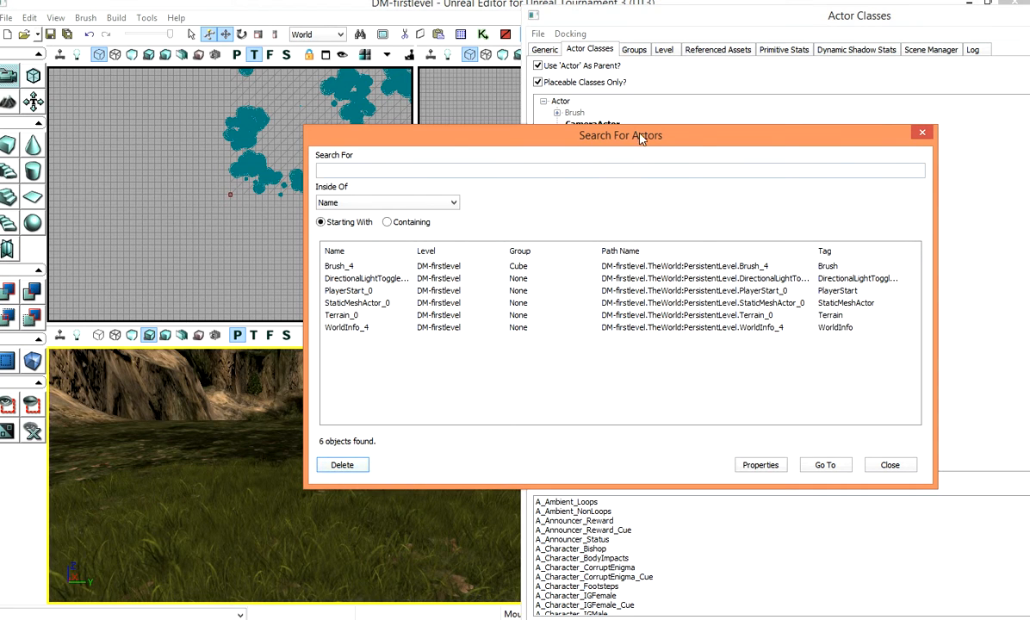
{"action": "left_click", "coordinate": [923, 134]}
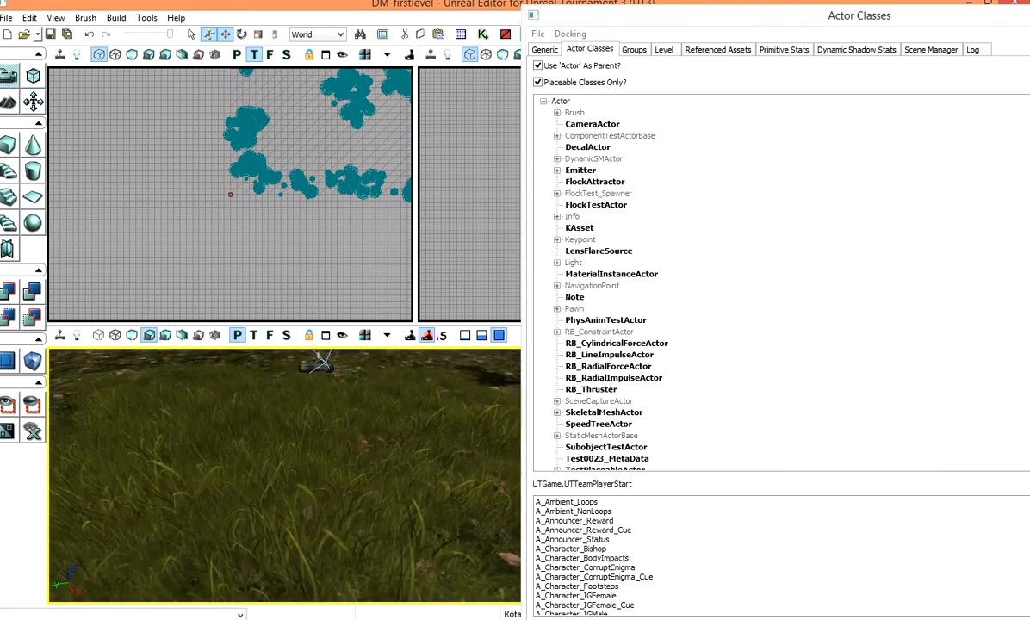
Step: Browse the PickupFactory classes under NavigationPoint in the Actor Classes tree
{"action": "right_click_drag", "start_coordinate": [345, 473], "coordinate": [215, 482]}
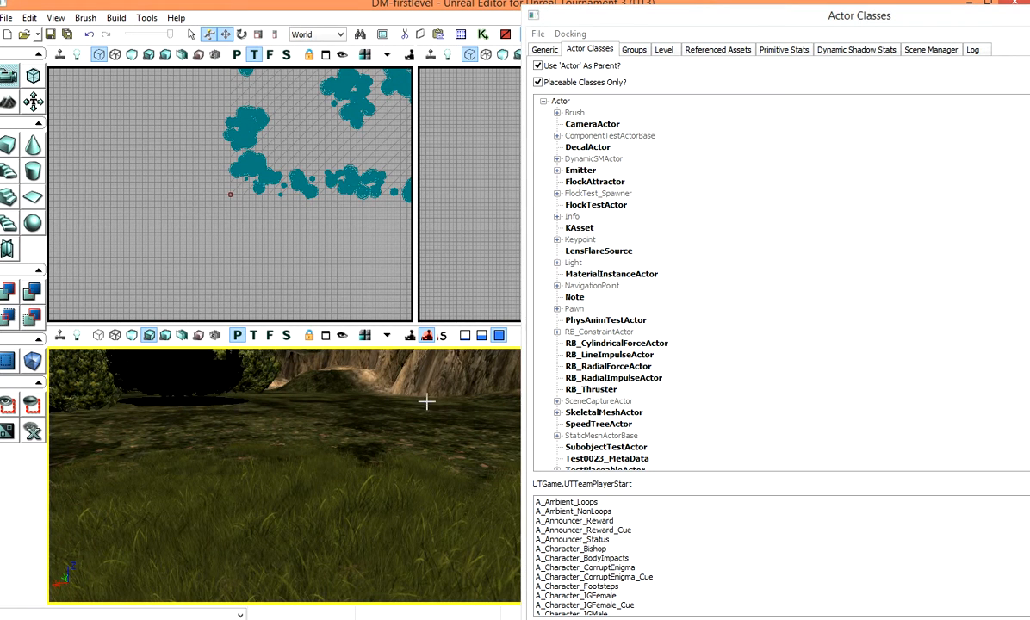
{"action": "left_click", "coordinate": [557, 286]}
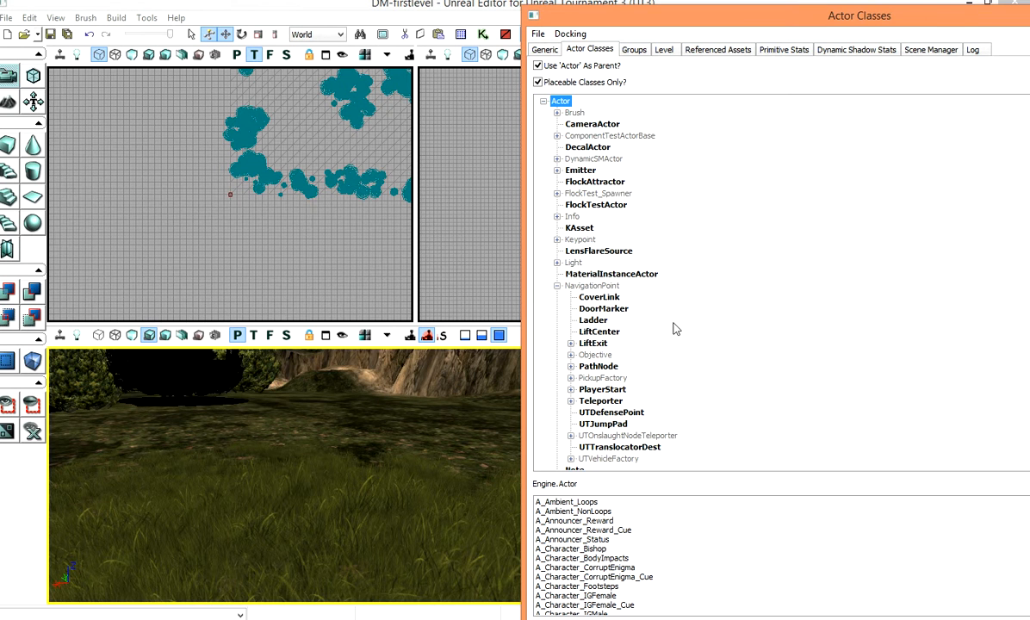
{"action": "left_click", "coordinate": [571, 378]}
{"action": "scroll", "coordinate": [657, 379], "scroll_direction": "down", "scroll_amount": 2}
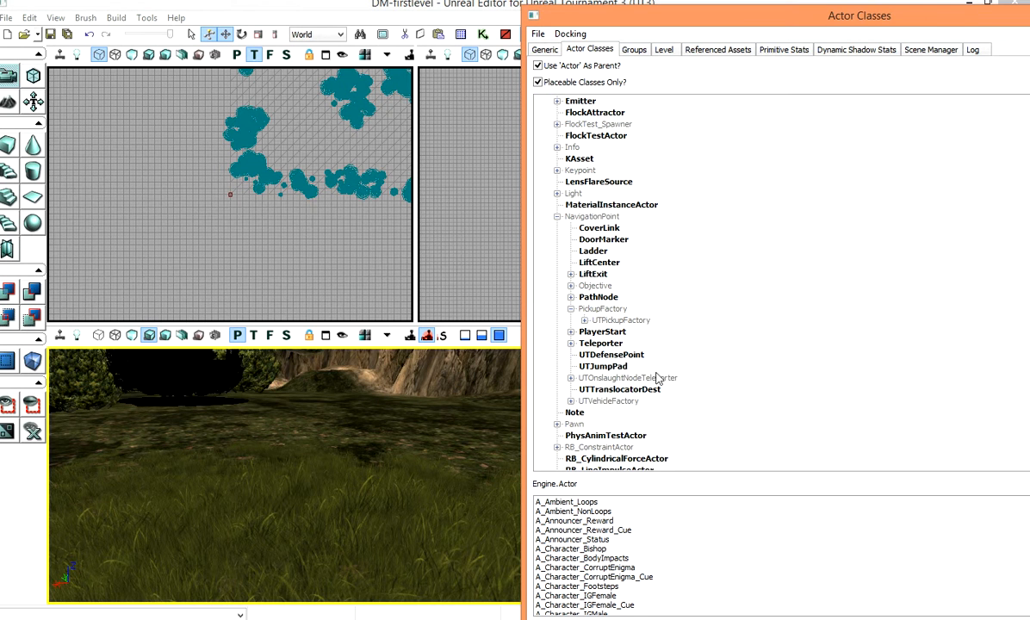
{"action": "left_click", "coordinate": [585, 321]}
{"action": "scroll", "coordinate": [718, 332], "scroll_direction": "down", "scroll_amount": 1}
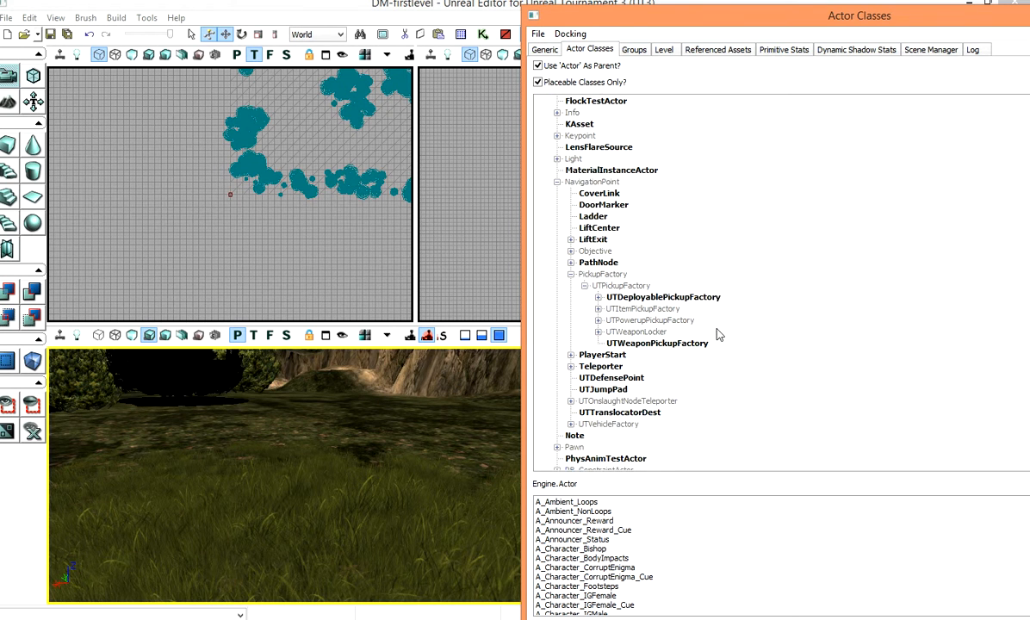
{"action": "left_click", "coordinate": [654, 343]}
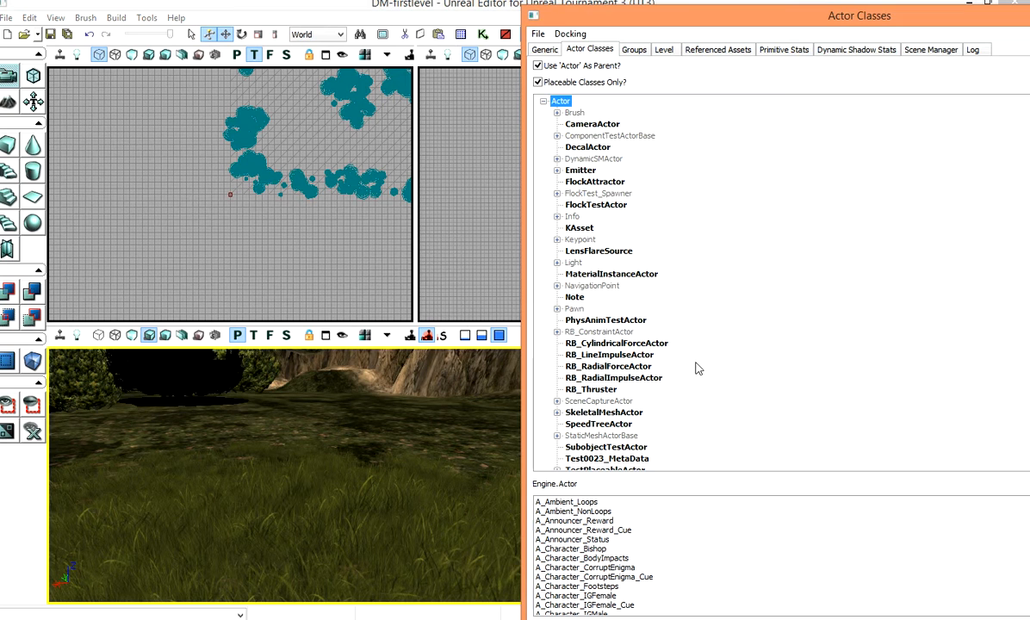
{"action": "scroll", "coordinate": [625, 338], "scroll_direction": "down", "scroll_amount": 1}
{"action": "left_click", "coordinate": [558, 250]}
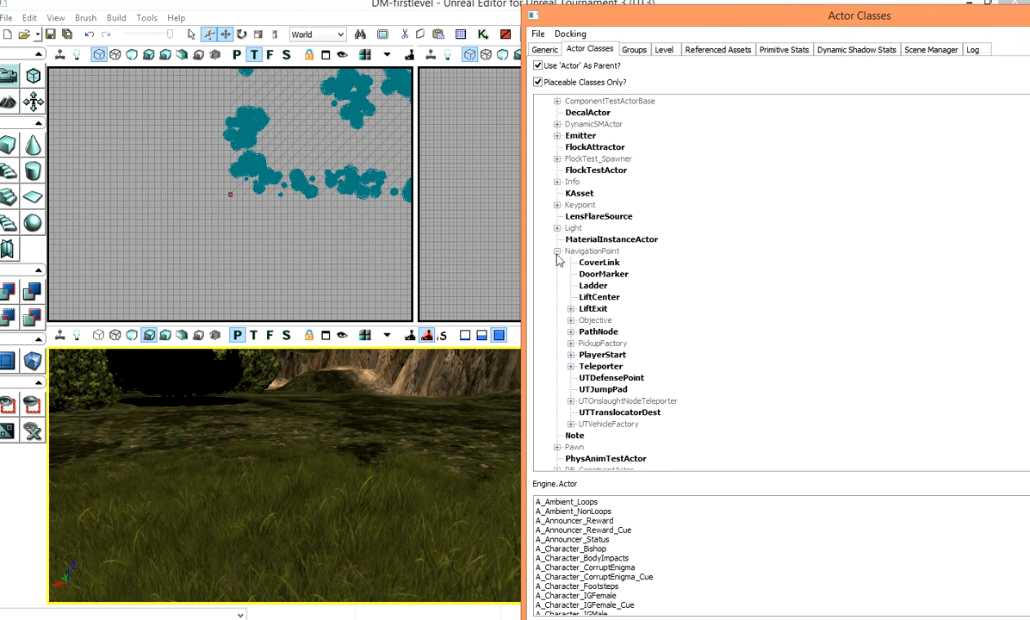
{"action": "scroll", "coordinate": [623, 323], "scroll_direction": "down", "scroll_amount": 1}
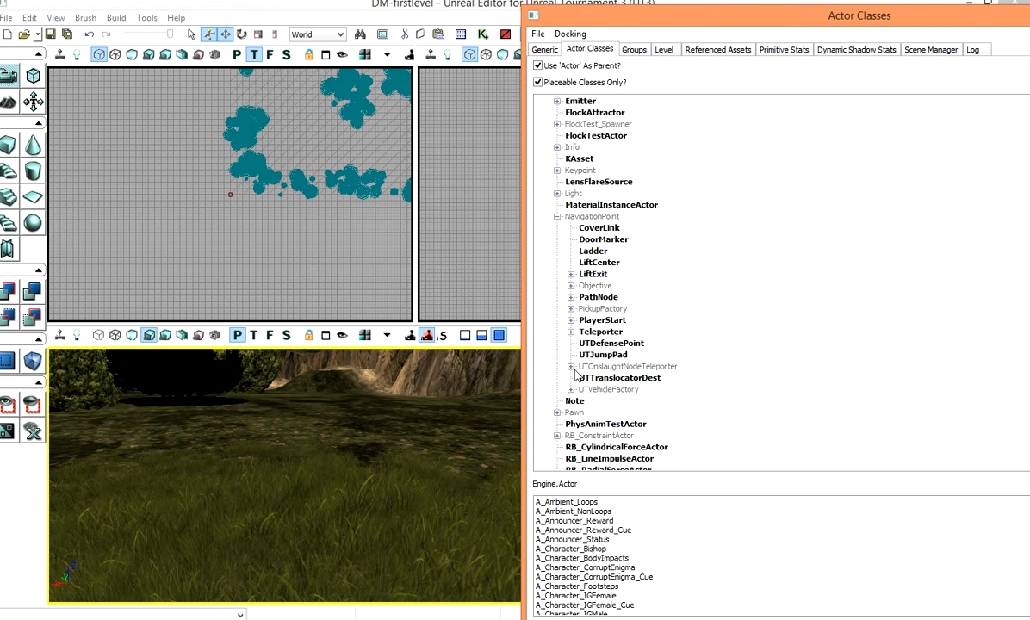
{"action": "left_click", "coordinate": [570, 308]}
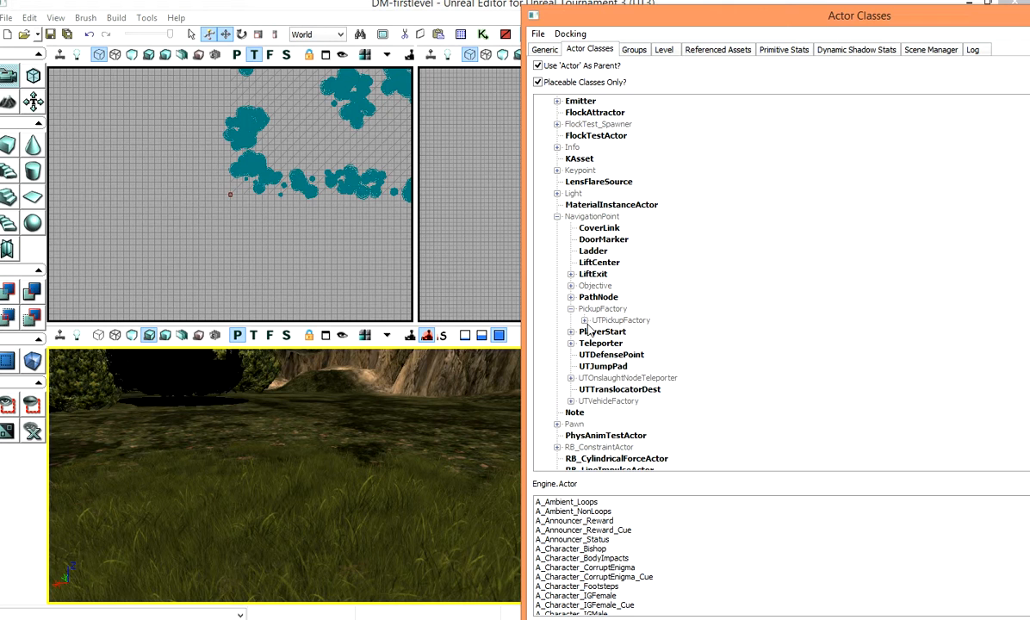
{"action": "left_click", "coordinate": [584, 320]}
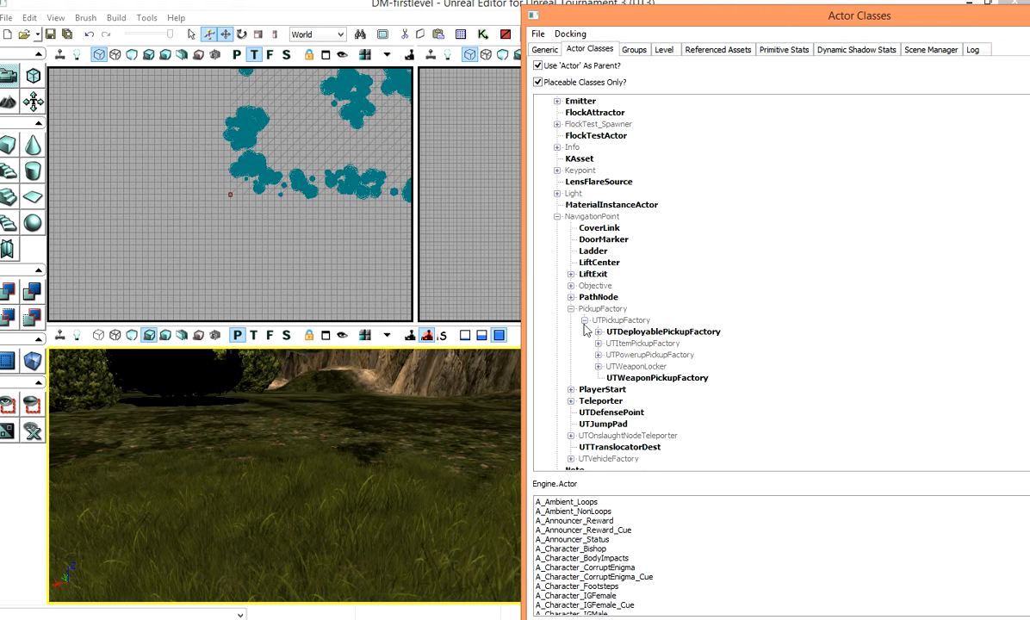
{"action": "left_click", "coordinate": [641, 379]}
Step: Select the UTWeaponLocker_Content class and expand the ammo, armor, health and powerup pickup factory classes
{"action": "left_click", "coordinate": [598, 367]}
{"action": "left_click", "coordinate": [667, 379]}
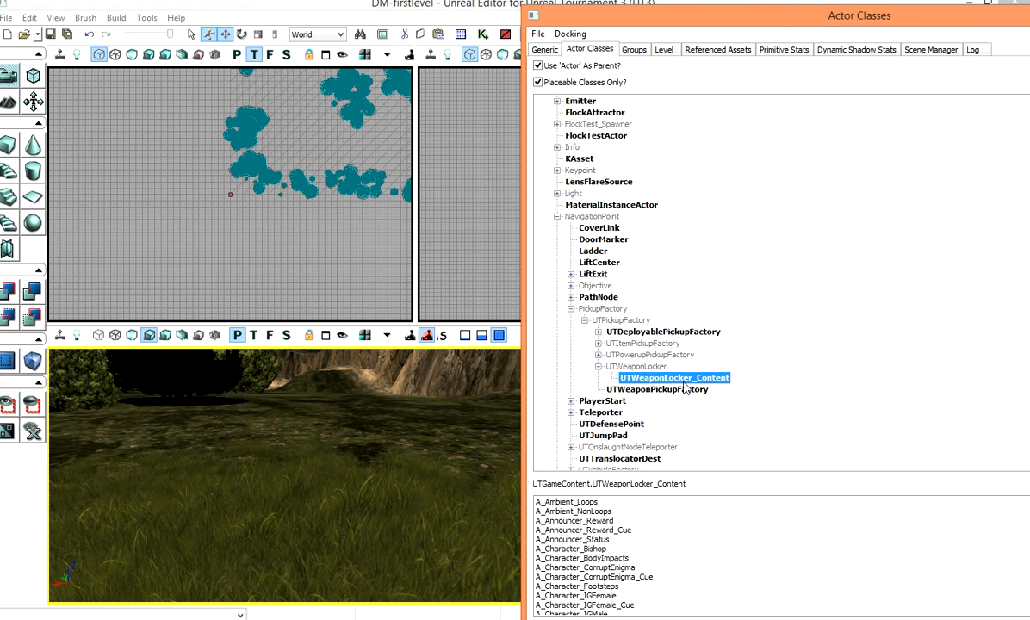
{"action": "left_click", "coordinate": [597, 344]}
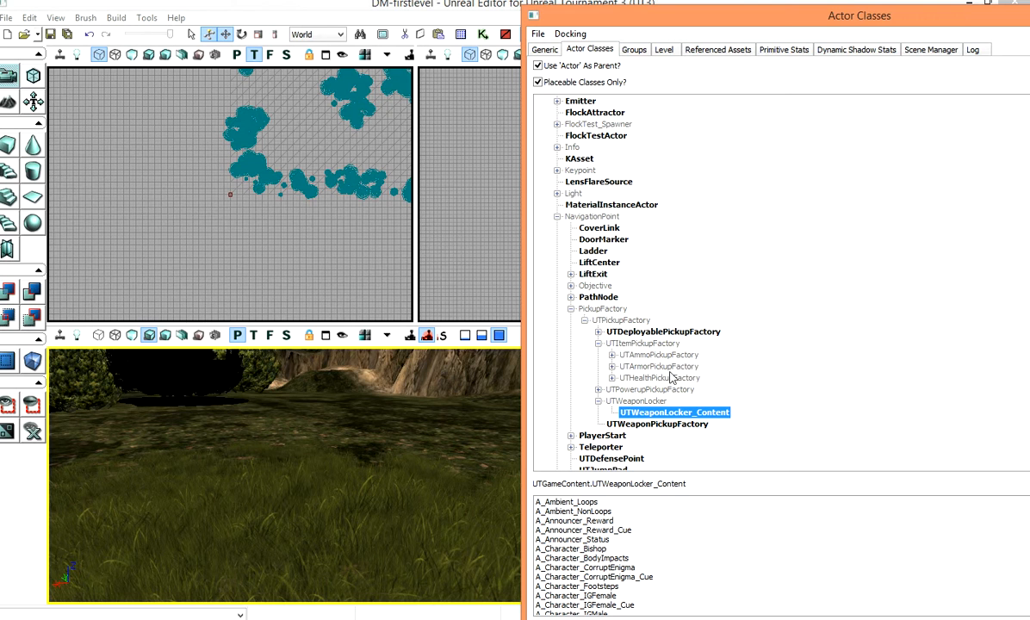
{"action": "left_click", "coordinate": [611, 355]}
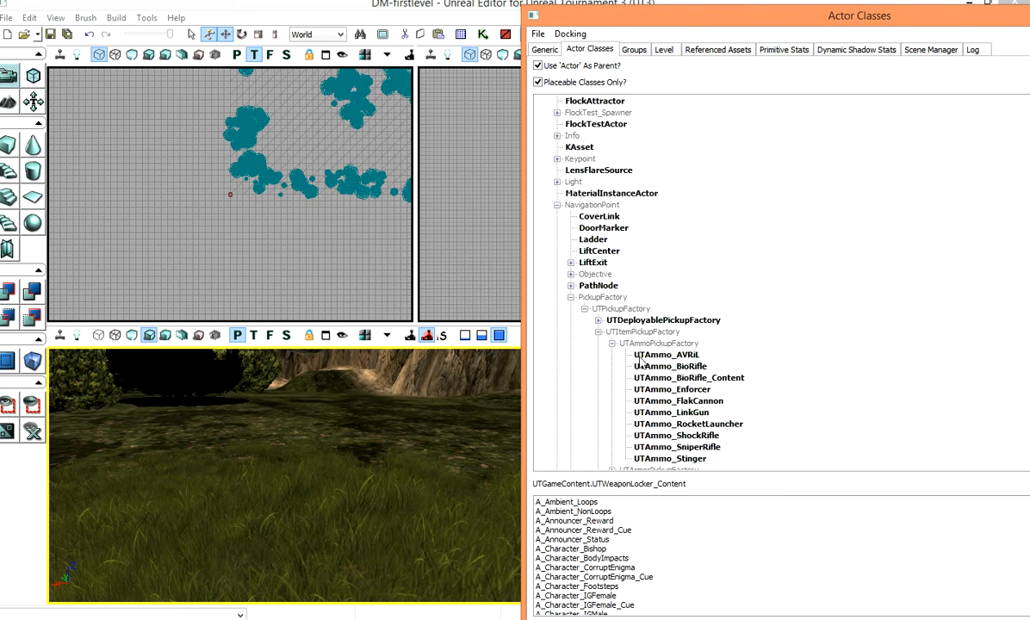
{"action": "scroll", "coordinate": [625, 341], "scroll_direction": "down", "scroll_amount": 4}
{"action": "left_click", "coordinate": [611, 332]}
{"action": "scroll", "coordinate": [612, 332], "scroll_direction": "down", "scroll_amount": 2}
{"action": "left_click", "coordinate": [611, 321]}
{"action": "scroll", "coordinate": [654, 343], "scroll_direction": "down", "scroll_amount": 2}
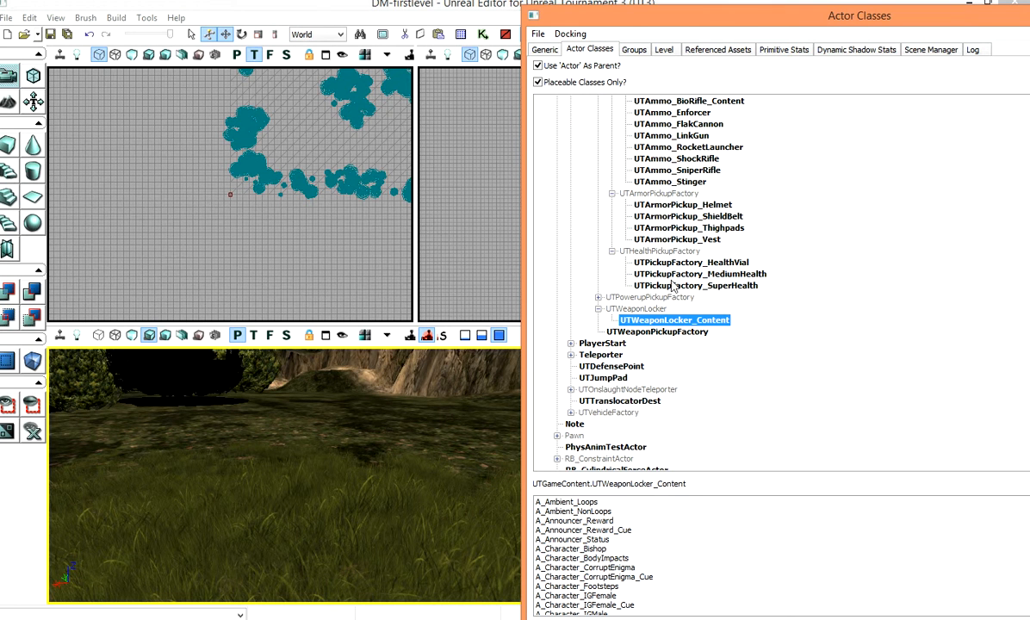
{"action": "left_click", "coordinate": [598, 297]}
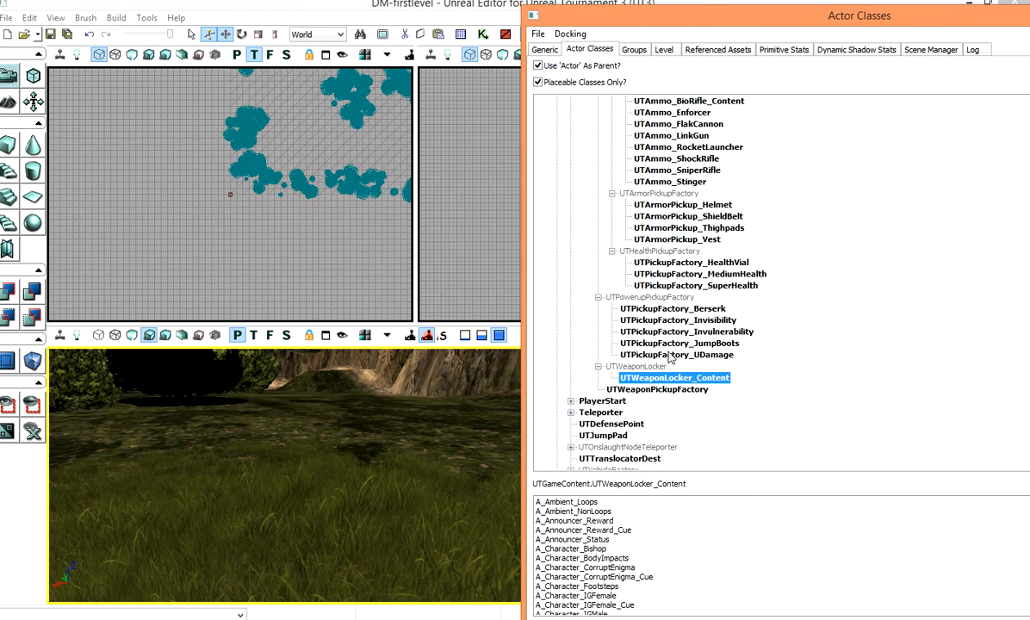
Step: Collapse the PickupFactory branch and select the UTVehicleFactory_Scorpion class within the UTVehicleFactory branch
{"action": "scroll", "coordinate": [670, 359], "scroll_direction": "down", "scroll_amount": 3}
{"action": "scroll", "coordinate": [655, 257], "scroll_direction": "up", "scroll_amount": 9}
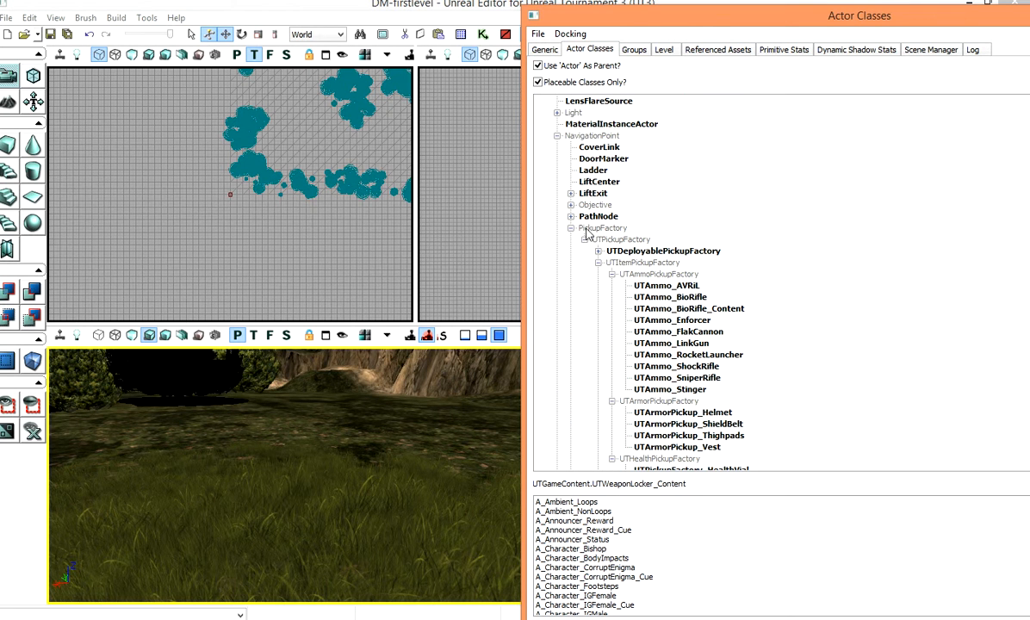
{"action": "scroll", "coordinate": [611, 241], "scroll_direction": "down", "scroll_amount": 8}
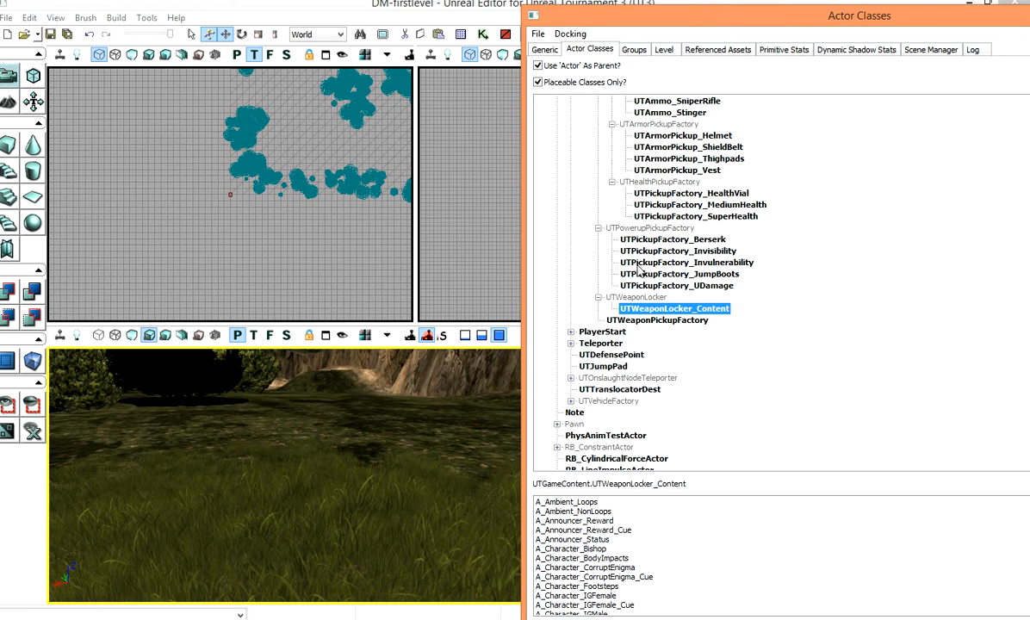
{"action": "scroll", "coordinate": [638, 271], "scroll_direction": "up", "scroll_amount": 8}
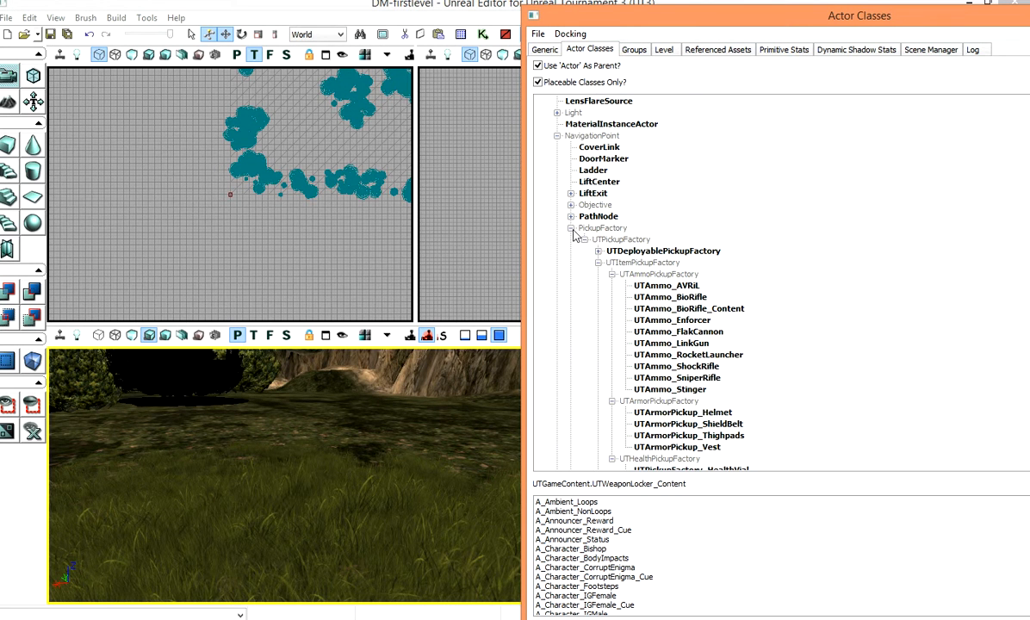
{"action": "left_click", "coordinate": [570, 229]}
{"action": "scroll", "coordinate": [680, 285], "scroll_direction": "up", "scroll_amount": 4}
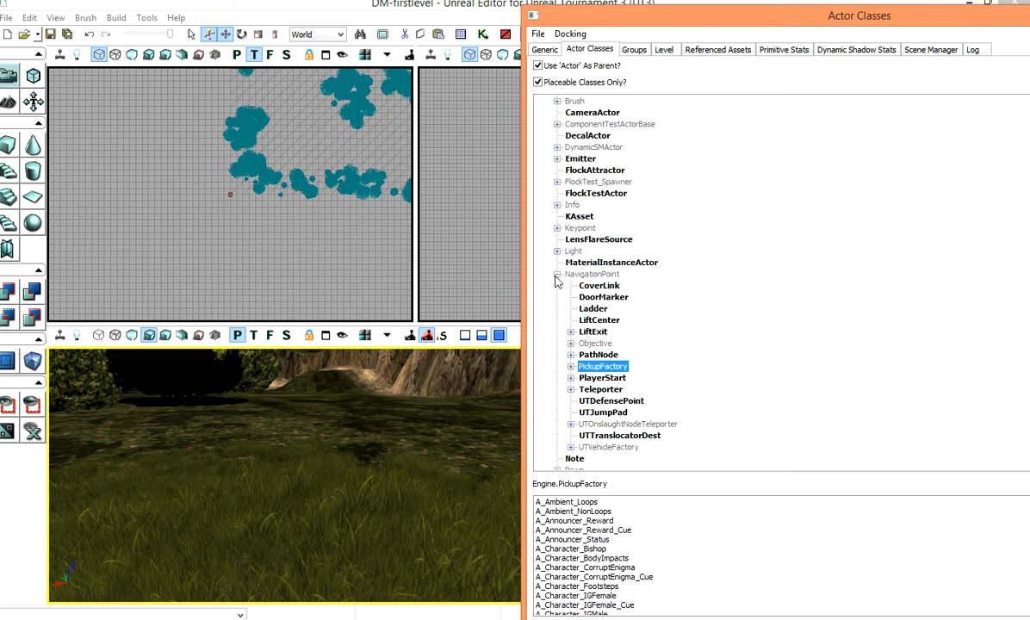
{"action": "left_click", "coordinate": [591, 274]}
{"action": "scroll", "coordinate": [586, 284], "scroll_direction": "down", "scroll_amount": 3}
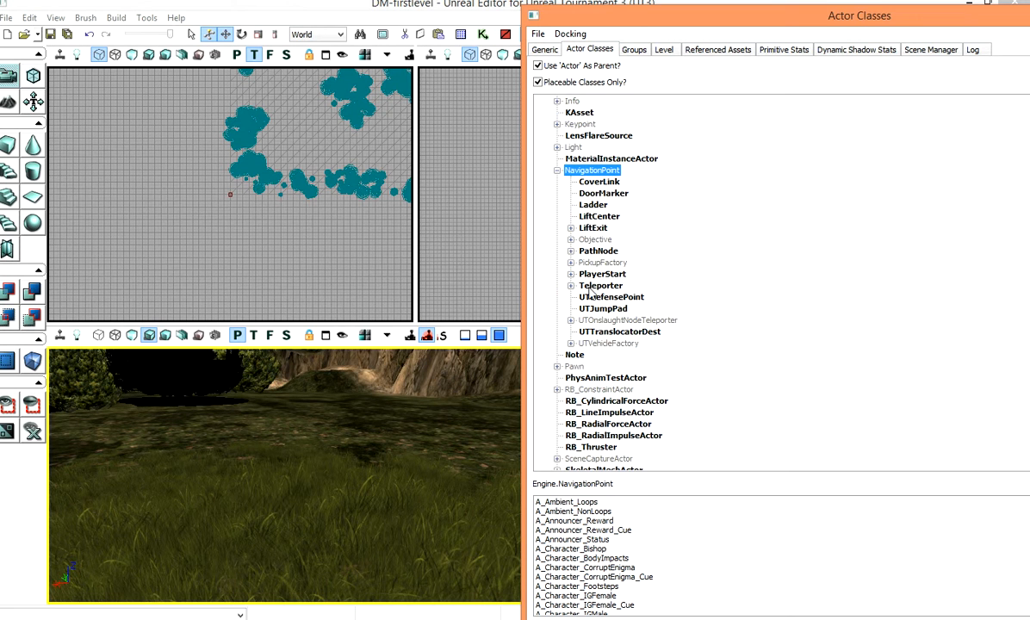
{"action": "left_click", "coordinate": [570, 343]}
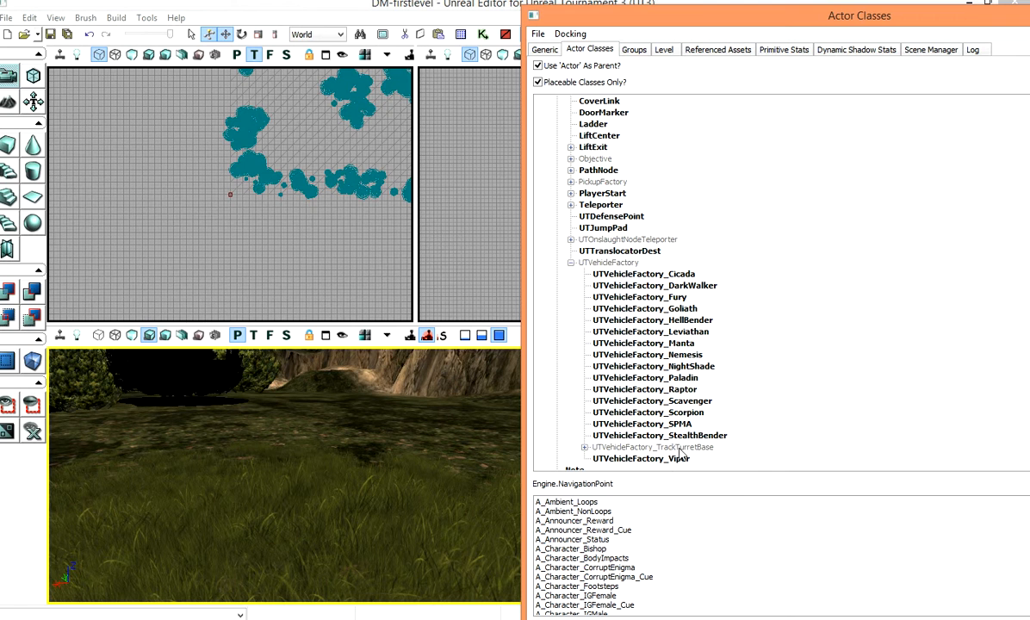
{"action": "left_click", "coordinate": [670, 413]}
Step: Add a UTVehicleFactory_Scorpion onto the terrain in the perspective viewport and adjust its position
{"action": "left_click", "coordinate": [380, 427]}
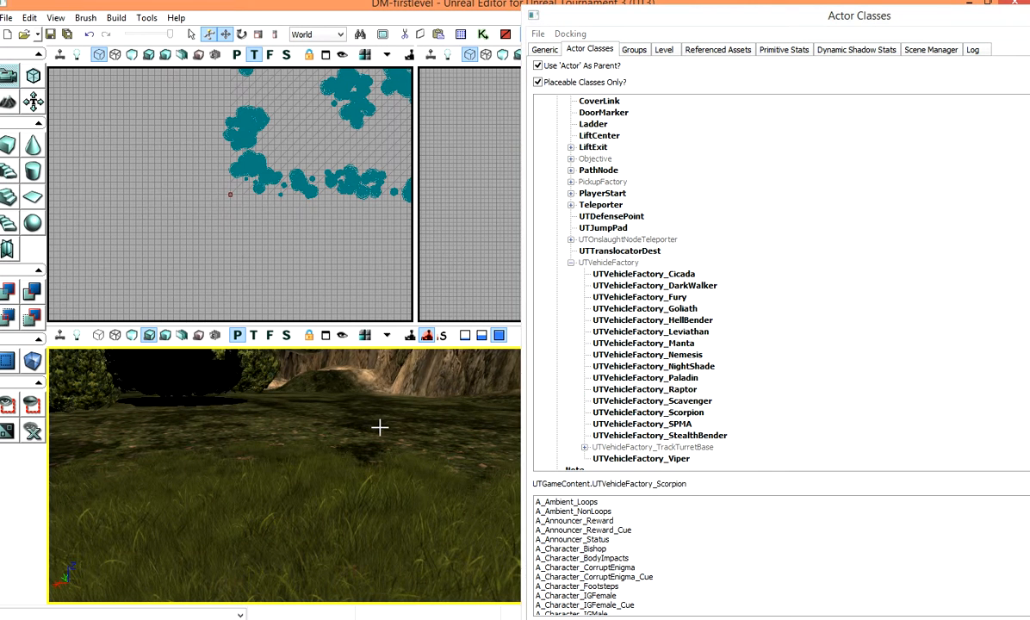
{"action": "right_click", "coordinate": [375, 414]}
{"action": "left_click", "coordinate": [431, 527]}
{"action": "right_click_drag", "start_coordinate": [380, 440], "coordinate": [379, 410]}
{"action": "right_click", "coordinate": [380, 441]}
{"action": "right_click_drag", "start_coordinate": [371, 448], "coordinate": [379, 422]}
{"action": "left_click_drag", "start_coordinate": [379, 422], "coordinate": [387, 469]}
{"action": "mouse_move", "coordinate": [315, 487]}
{"action": "left_mouse_down"}
{"action": "mouse_move", "coordinate": [315, 460]}
{"action": "mouse_move", "coordinate": [319, 473]}
{"action": "left_mouse_up"}
Step: Open the Scorpion vehicle factory's properties and enable bStartNeutral in its UTVehicleFactory settings
{"action": "right_click", "coordinate": [305, 473]}
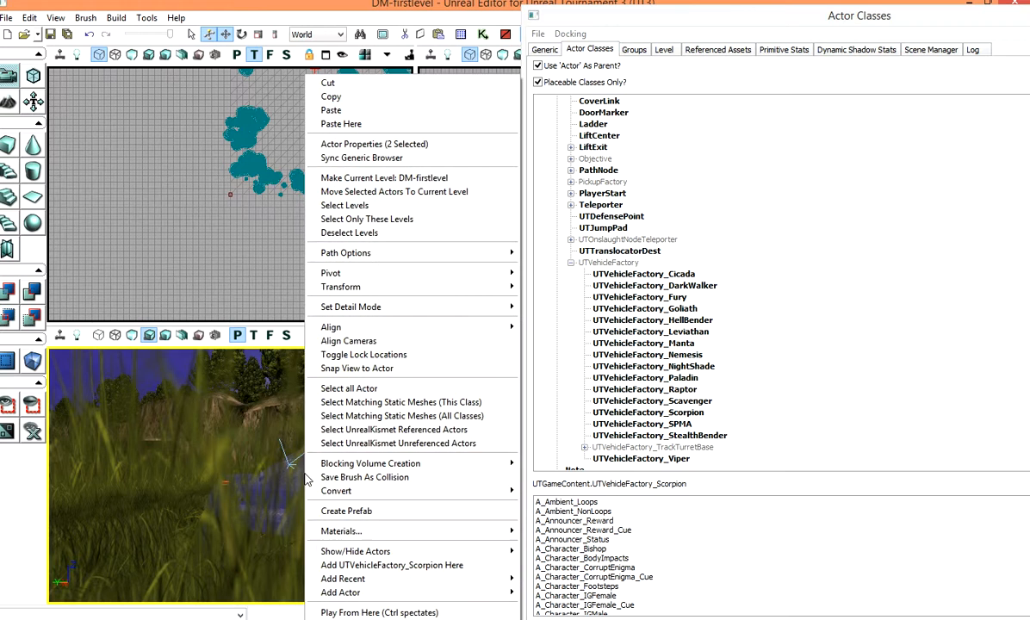
{"action": "left_click", "coordinate": [377, 144]}
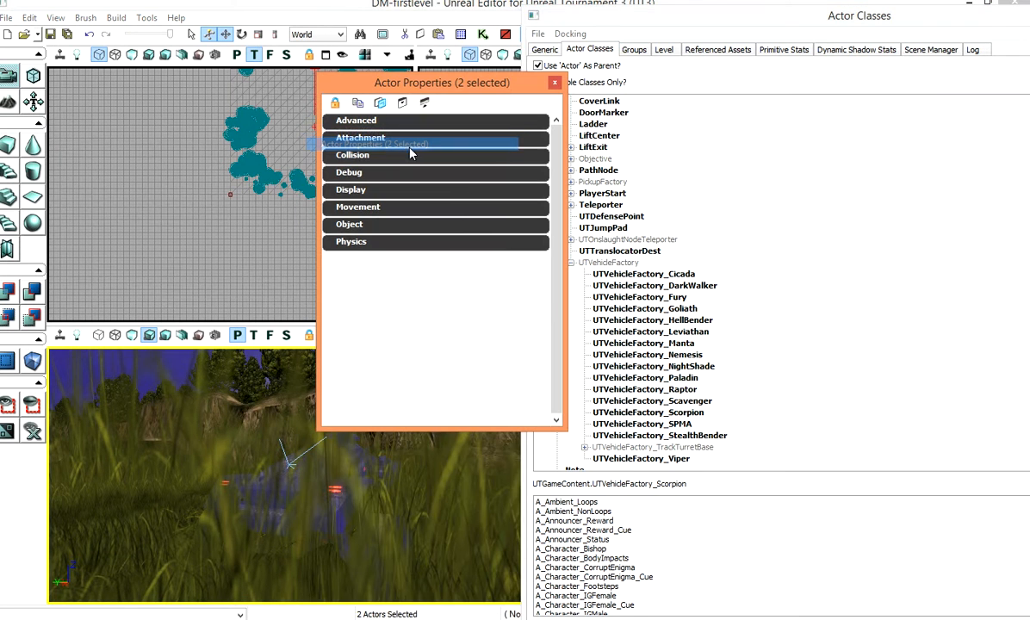
{"action": "left_click", "coordinate": [230, 482]}
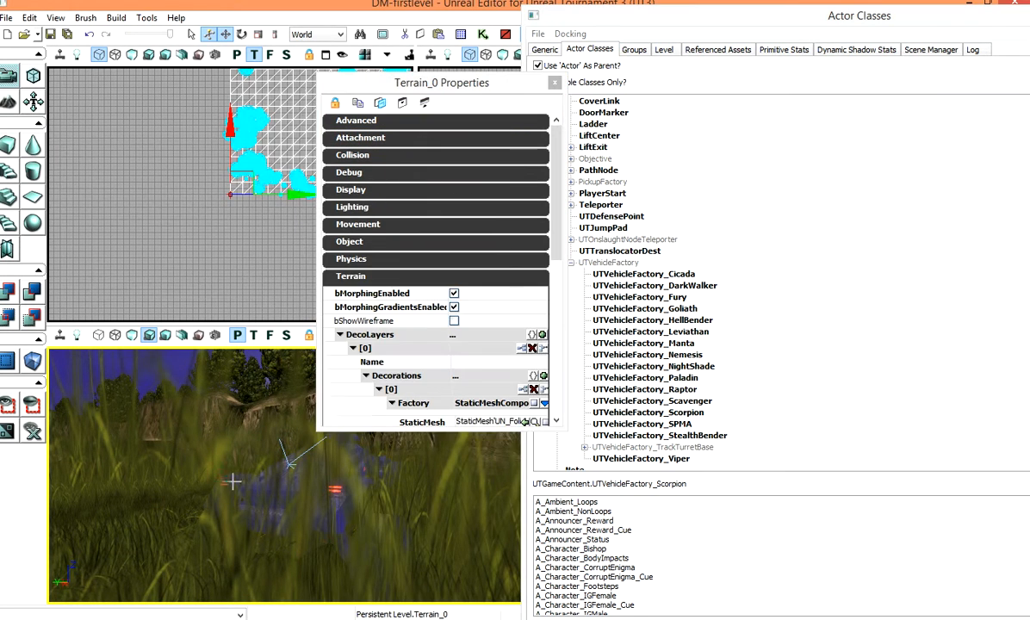
{"action": "left_click", "coordinate": [292, 494]}
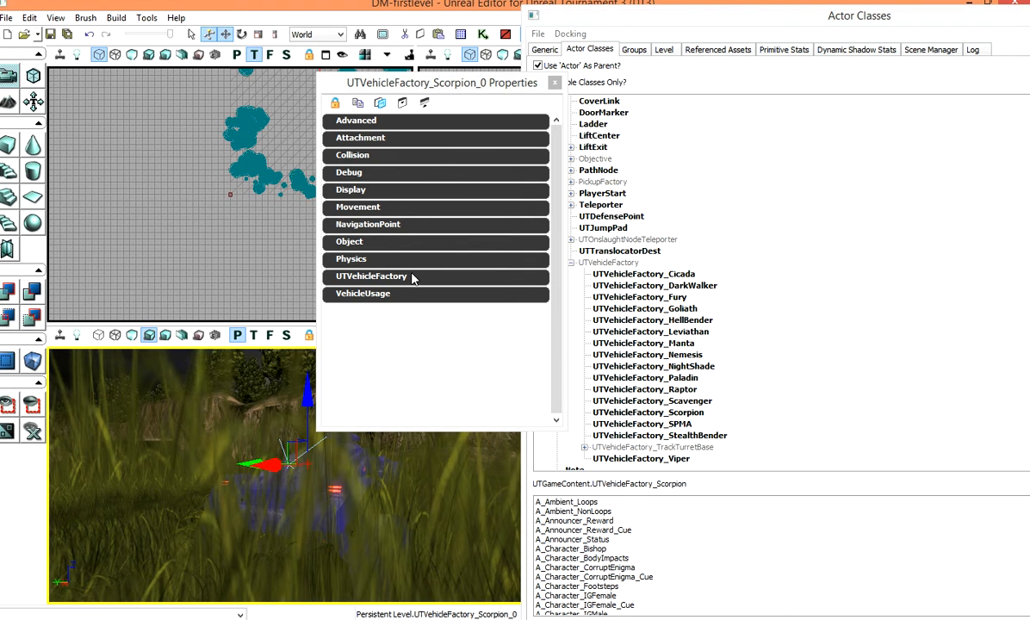
{"action": "left_click", "coordinate": [341, 277]}
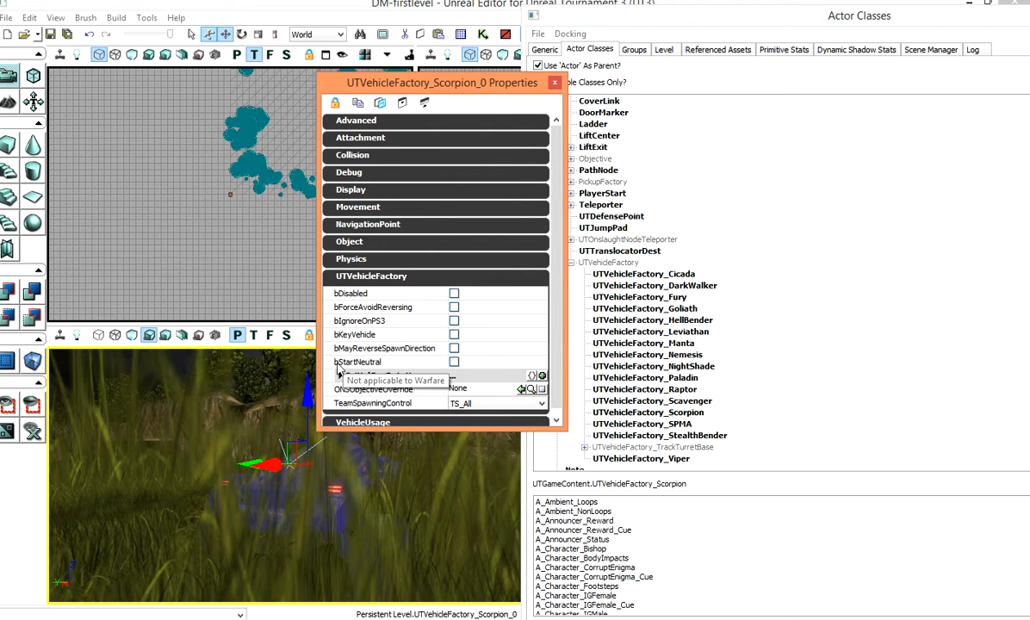
{"action": "left_click", "coordinate": [454, 362]}
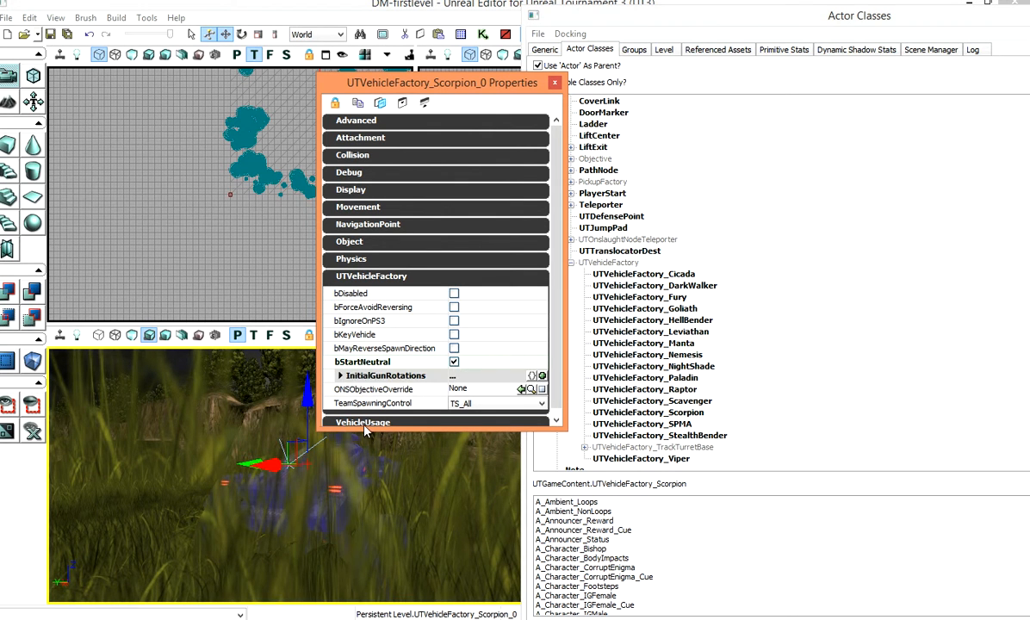
{"action": "left_click", "coordinate": [555, 84]}
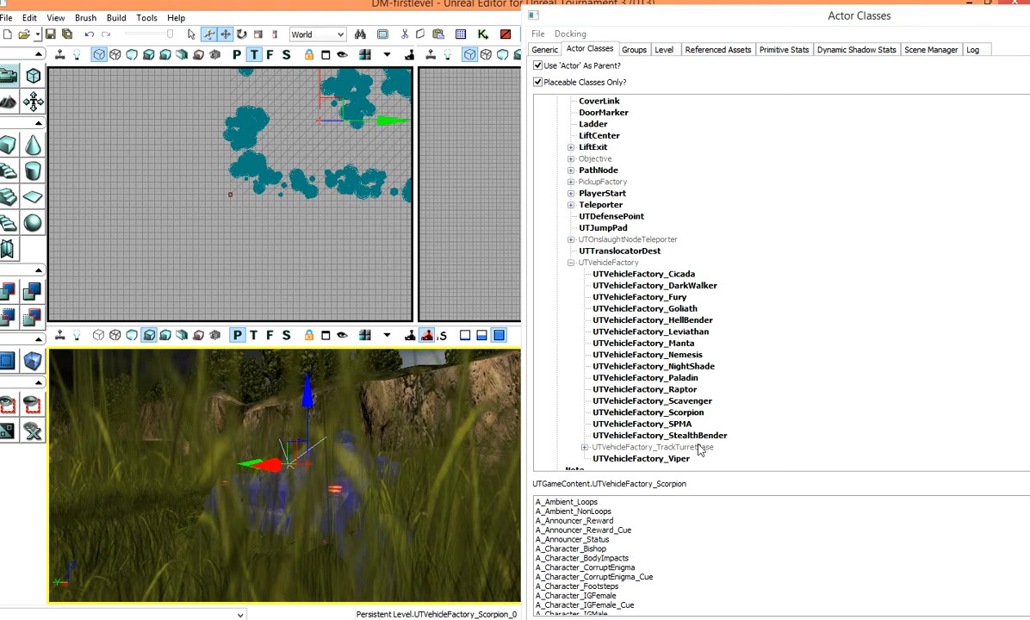
Step: Collapse UTVehicleFactory and select the UTWeaponPickupFactory class under PickupFactory > UTPickupFactory
{"action": "double_click", "coordinate": [584, 264]}
{"action": "scroll", "coordinate": [620, 275], "scroll_direction": "up", "scroll_amount": 3}
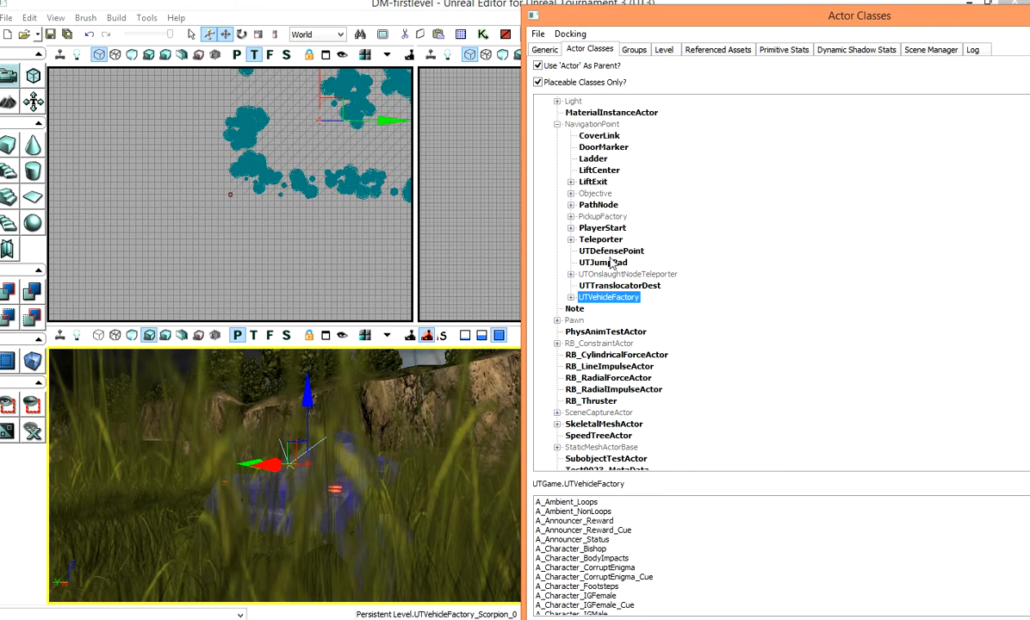
{"action": "scroll", "coordinate": [650, 287], "scroll_direction": "up", "scroll_amount": 1}
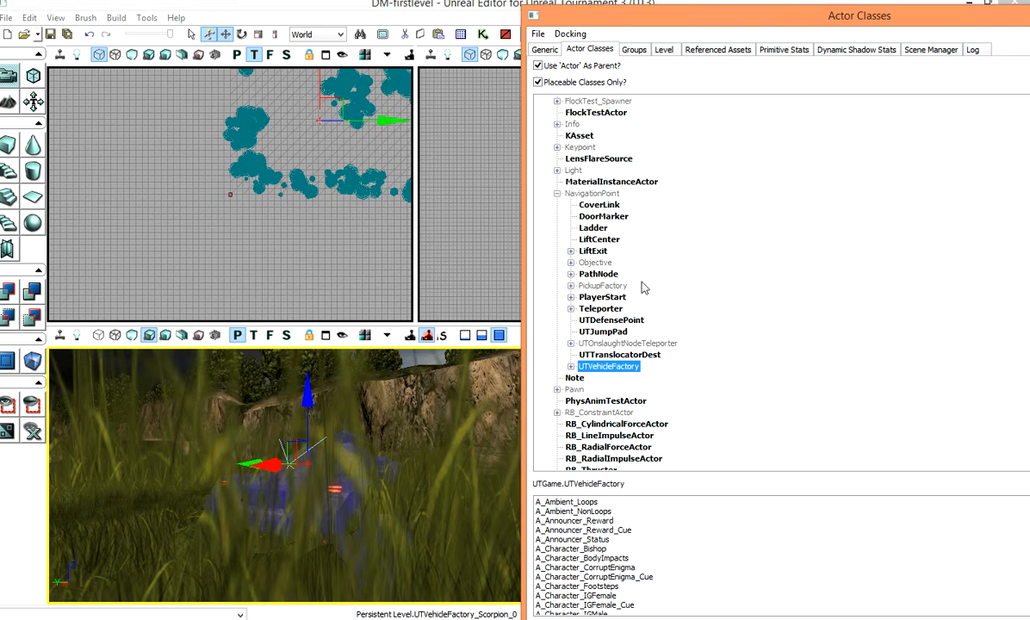
{"action": "left_click", "coordinate": [571, 286]}
{"action": "left_click", "coordinate": [585, 297]}
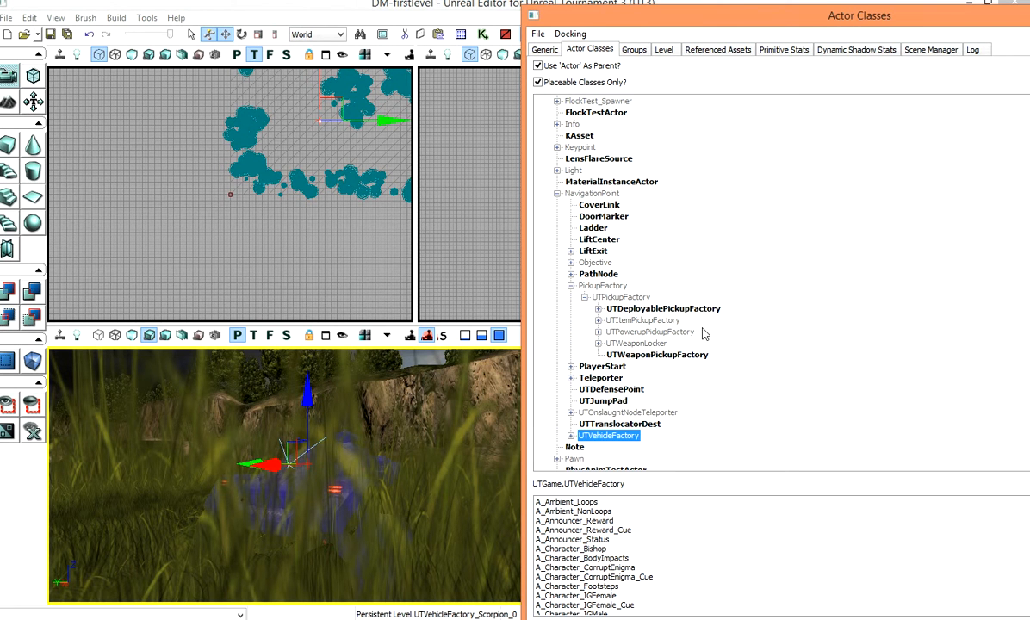
{"action": "left_click", "coordinate": [645, 354]}
Step: Add a UTWeaponPickupFactory on the ground near the Scorpion in the perspective viewport
{"action": "left_click_drag", "start_coordinate": [415, 433], "coordinate": [430, 478]}
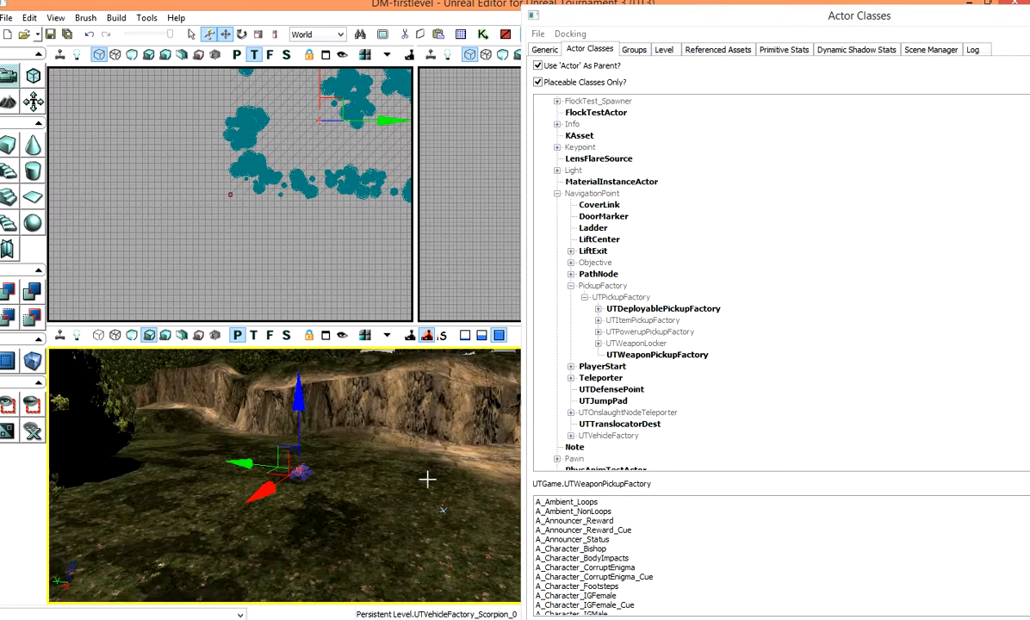
{"action": "right_click", "coordinate": [392, 488]}
{"action": "left_click", "coordinate": [445, 408]}
{"action": "scroll", "coordinate": [443, 481], "scroll_direction": "up", "scroll_amount": 5}
{"action": "left_click_drag", "start_coordinate": [441, 480], "coordinate": [480, 441]}
Step: Set the weapon pickup factory's WeaponPickupClass to UTWeap_SniperRifle in its properties
{"action": "right_click", "coordinate": [421, 521]}
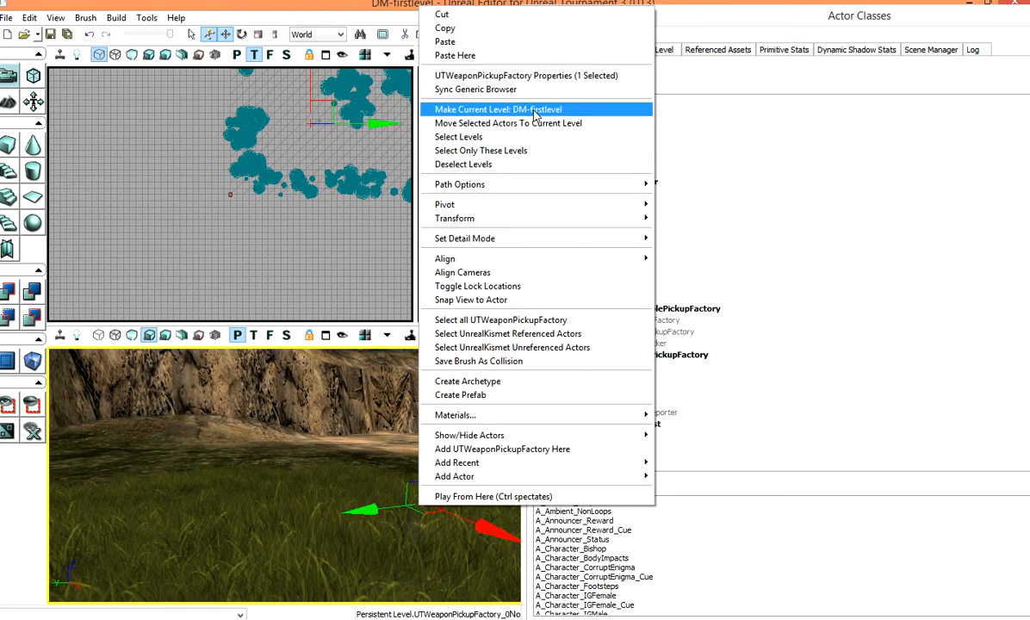
{"action": "left_click", "coordinate": [504, 76]}
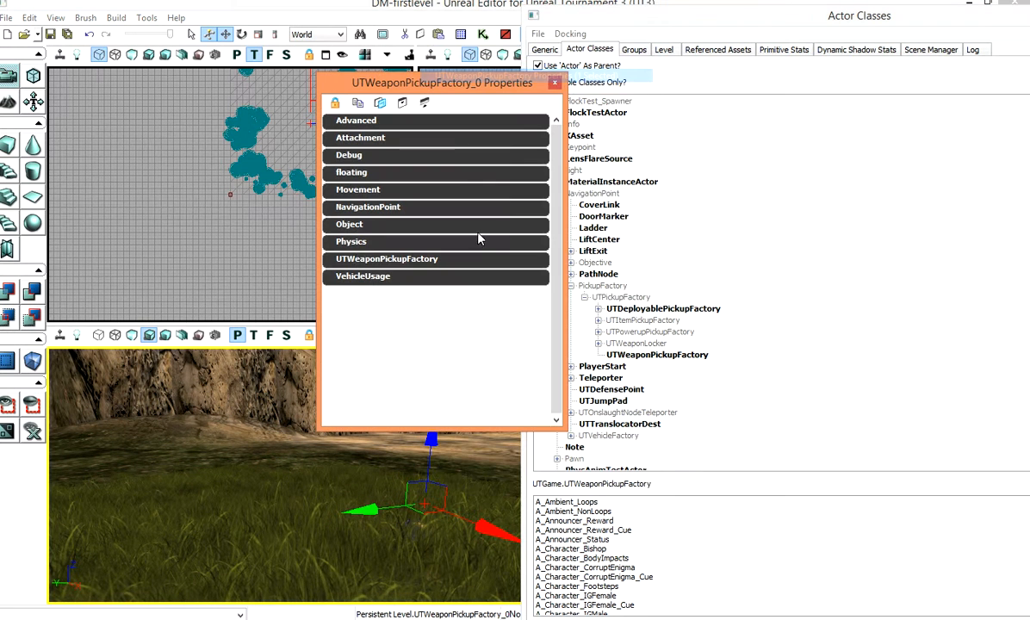
{"action": "left_click", "coordinate": [338, 262]}
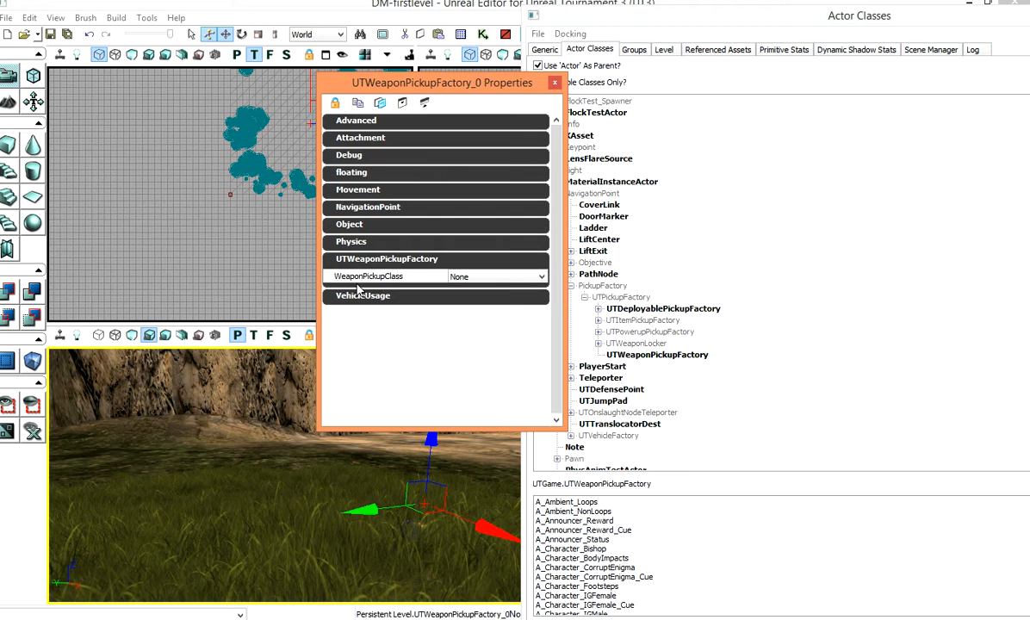
{"action": "left_click", "coordinate": [502, 280]}
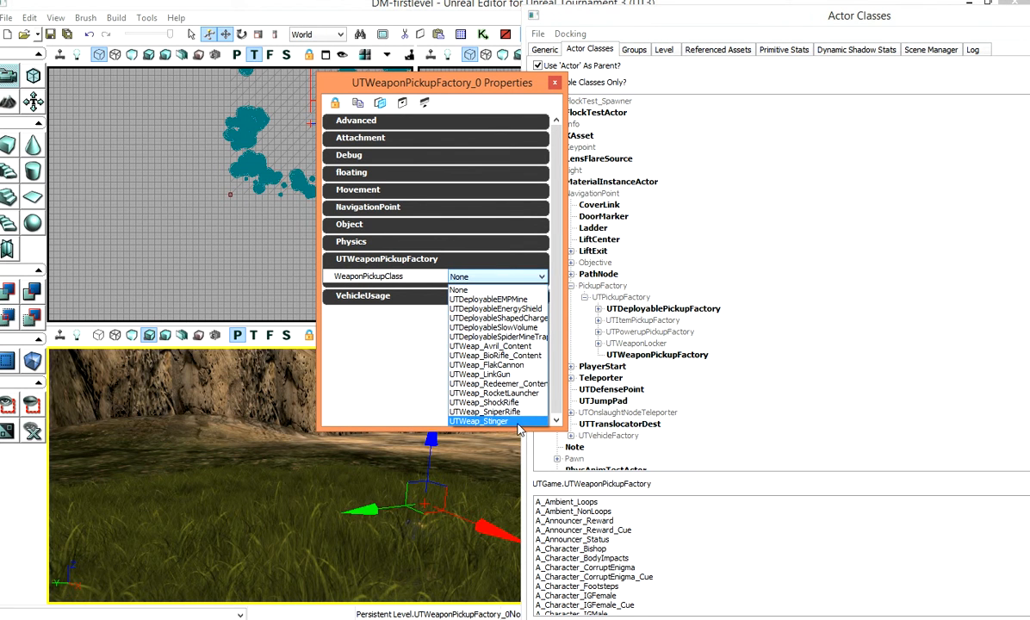
{"action": "left_click", "coordinate": [483, 412]}
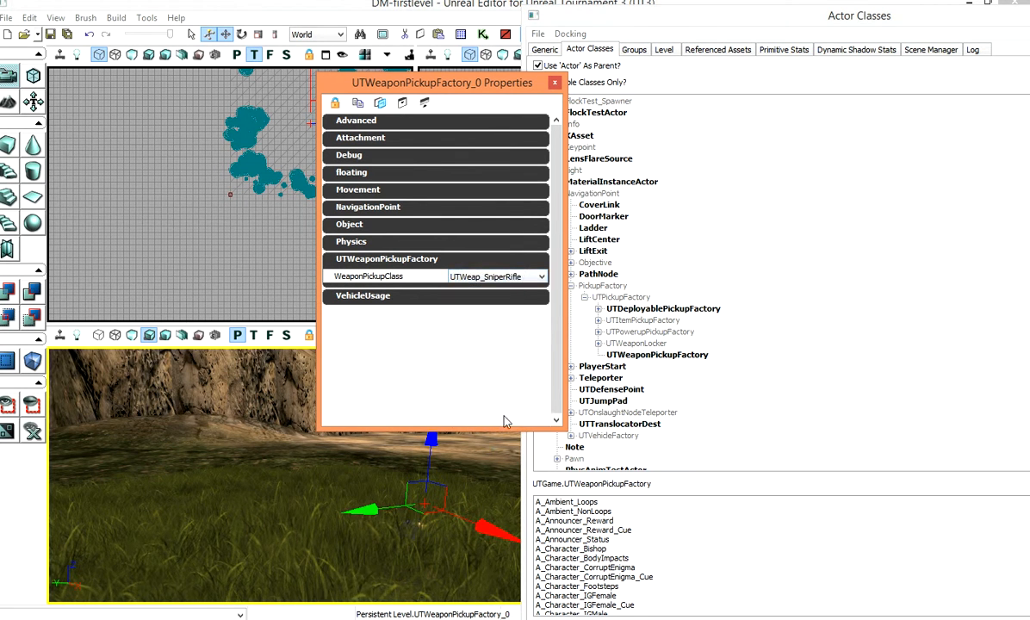
{"action": "left_click", "coordinate": [556, 83]}
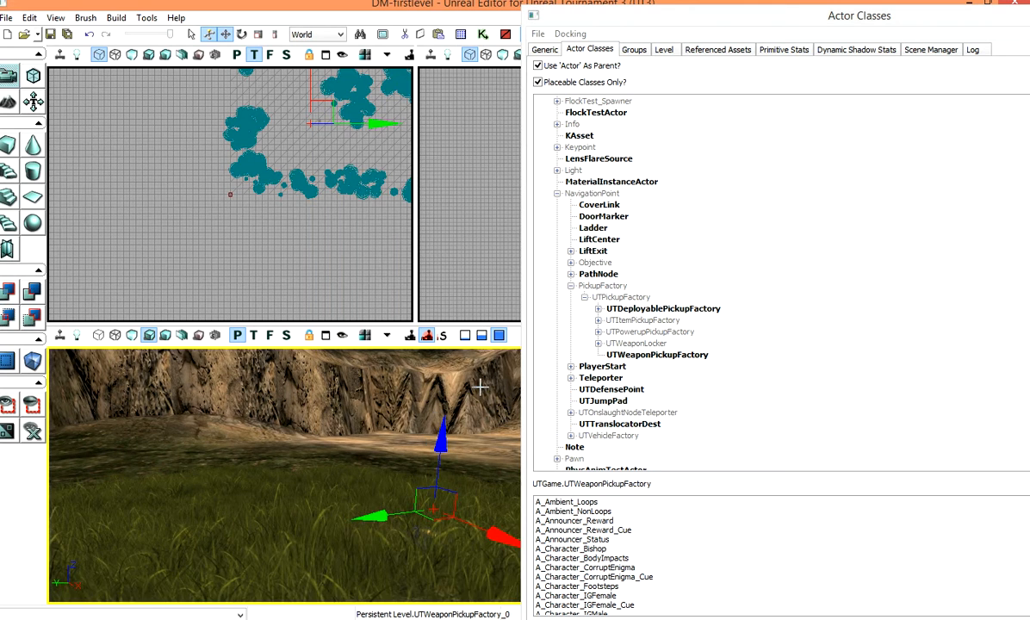
Step: Select the UTTeleporter class under Teleporter > UTTeleporterBase and add a teleporter onto the terrain
{"action": "left_click", "coordinate": [286, 464]}
{"action": "right_click_drag", "start_coordinate": [287, 464], "coordinate": [650, 466]}
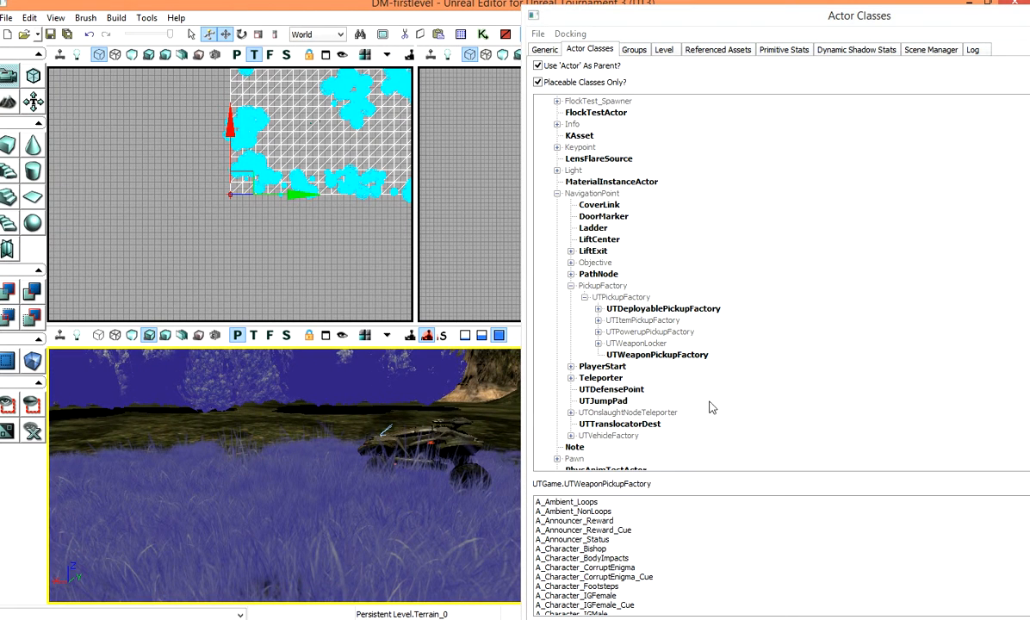
{"action": "left_click", "coordinate": [571, 378]}
{"action": "left_click", "coordinate": [585, 389]}
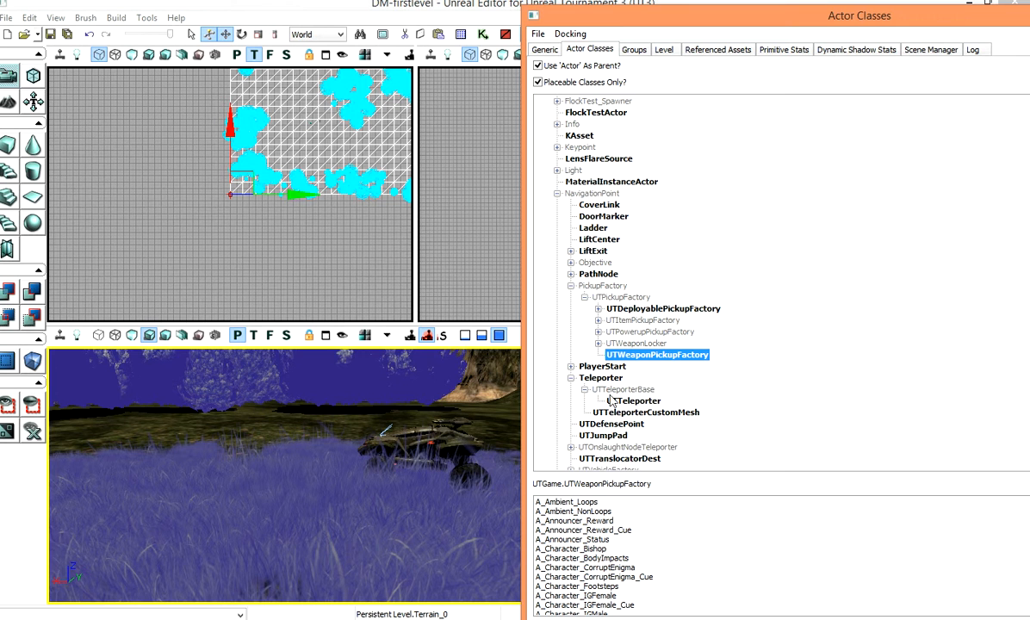
{"action": "left_click", "coordinate": [633, 401]}
{"action": "left_click_drag", "start_coordinate": [294, 430], "coordinate": [294, 430]}
{"action": "right_click", "coordinate": [294, 430]}
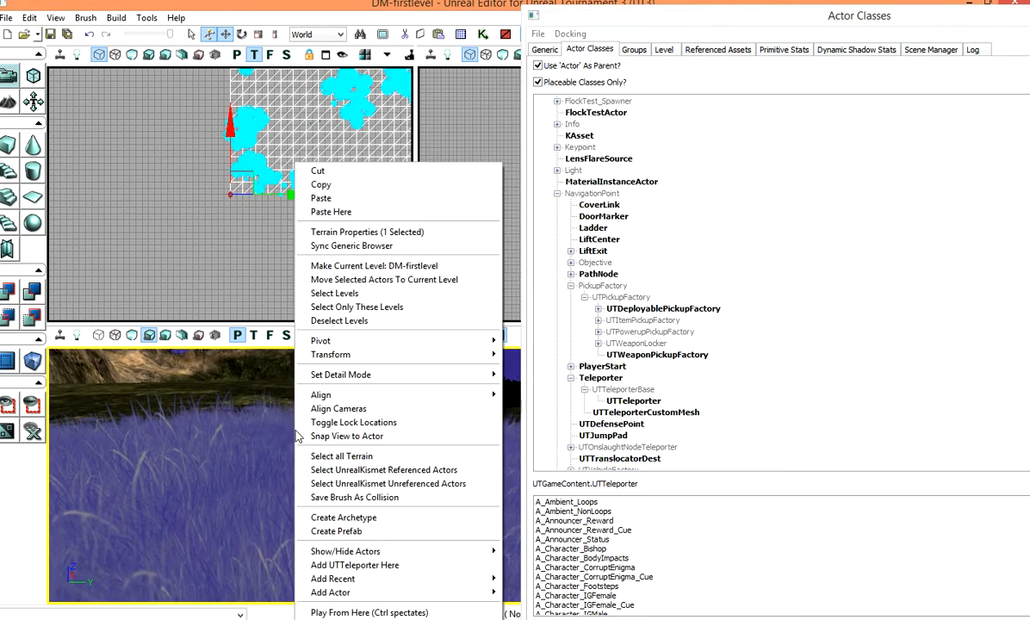
{"action": "left_click", "coordinate": [371, 565]}
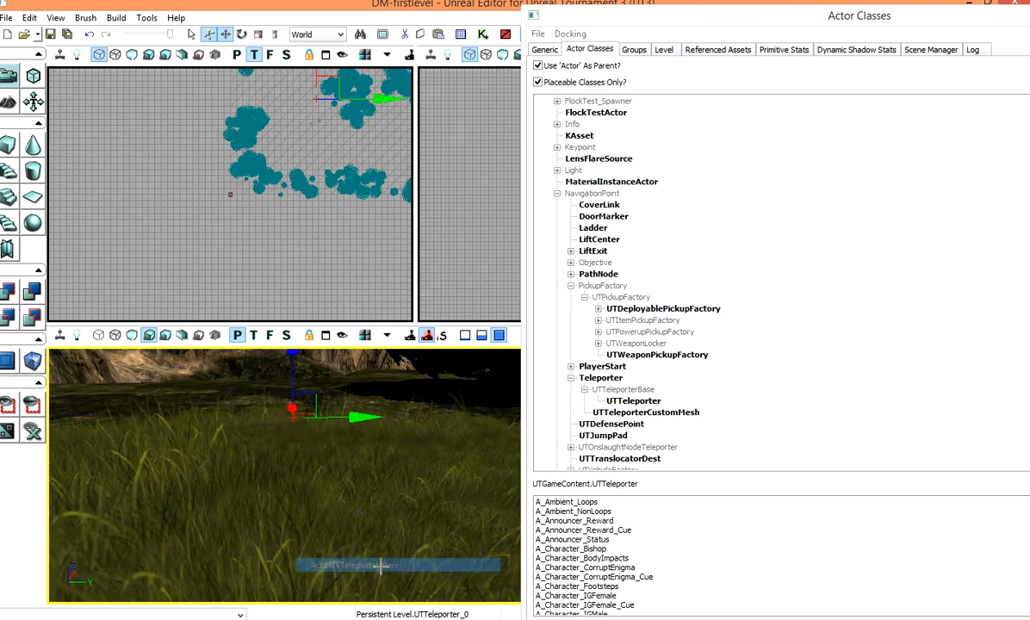
Step: Copy and paste the teleporter to create a second one, moving it beside the first
{"action": "left_click", "coordinate": [29, 17]}
{"action": "left_click", "coordinate": [78, 163]}
{"action": "left_click", "coordinate": [29, 17]}
{"action": "left_click", "coordinate": [48, 175]}
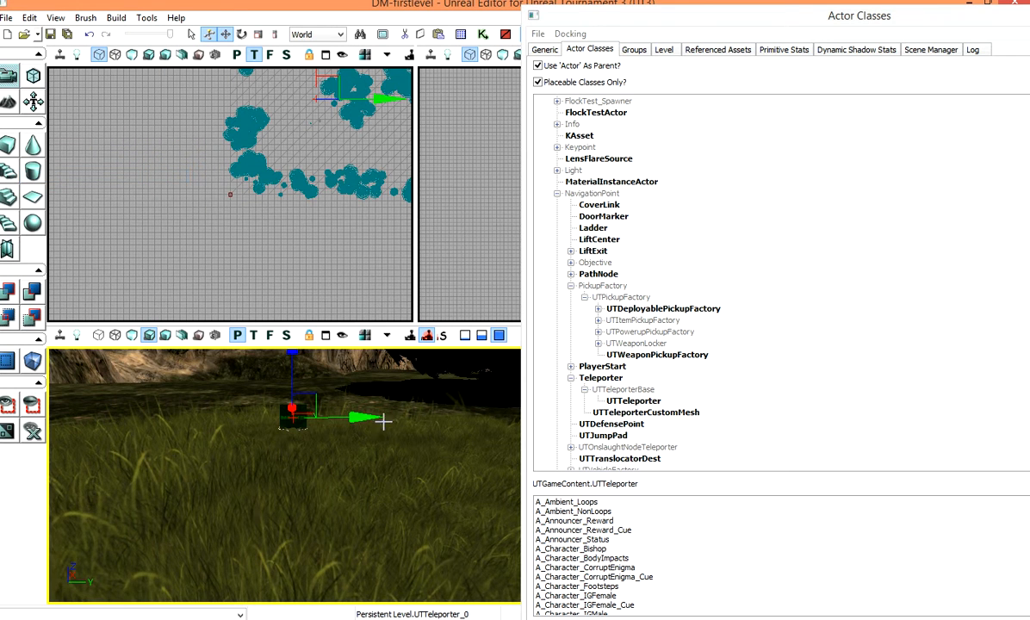
{"action": "left_click_drag", "start_coordinate": [368, 418], "coordinate": [444, 418]}
{"action": "scroll", "coordinate": [354, 448], "scroll_direction": "up", "scroll_amount": 2}
{"action": "scroll", "coordinate": [354, 447], "scroll_direction": "down", "scroll_amount": 2}
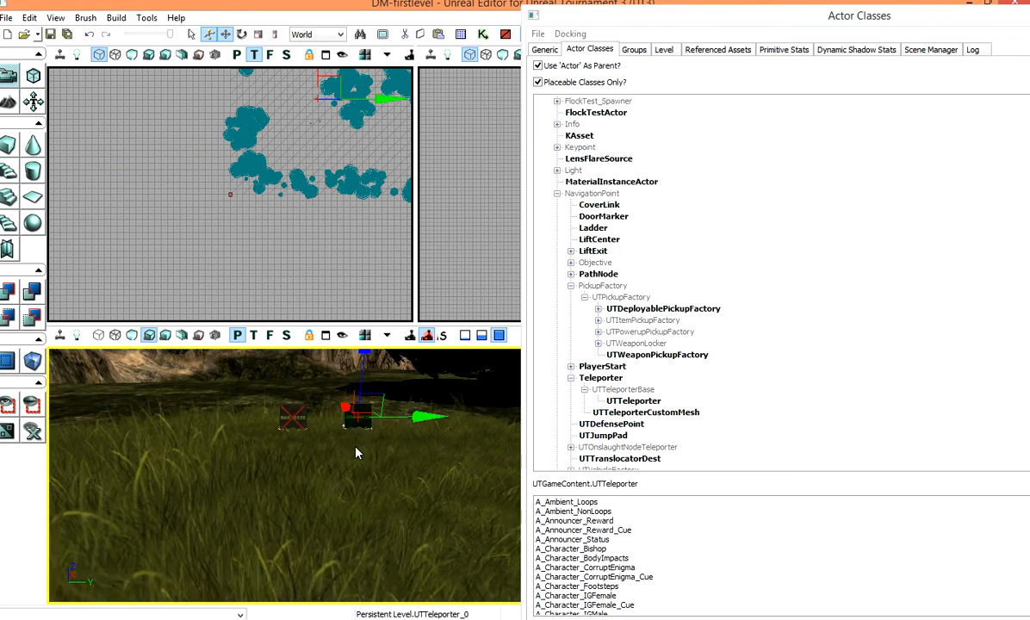
{"action": "scroll", "coordinate": [339, 428], "scroll_direction": "down", "scroll_amount": 2}
{"action": "left_click_drag", "start_coordinate": [315, 424], "coordinate": [316, 403]}
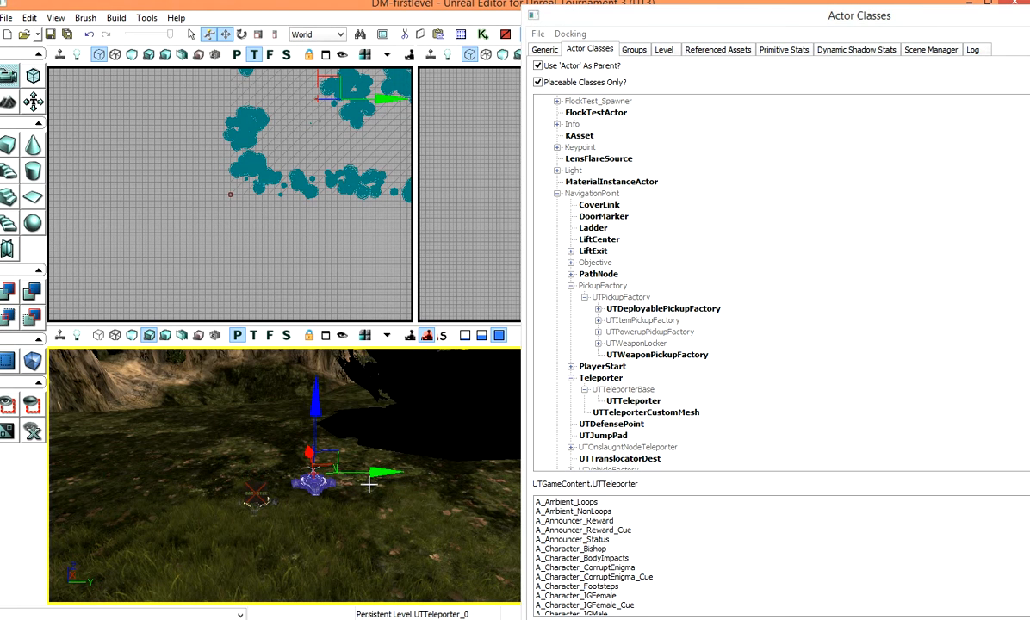
Step: Open the second teleporter's properties, set its Tag to T1, and expand its Teleporter settings
{"action": "left_click", "coordinate": [256, 495]}
{"action": "left_click_drag", "start_coordinate": [250, 432], "coordinate": [250, 422]}
{"action": "right_click_drag", "start_coordinate": [290, 533], "coordinate": [137, 560]}
{"action": "scroll", "coordinate": [290, 533], "scroll_direction": "up", "scroll_amount": 3}
{"action": "right_click", "coordinate": [288, 528]}
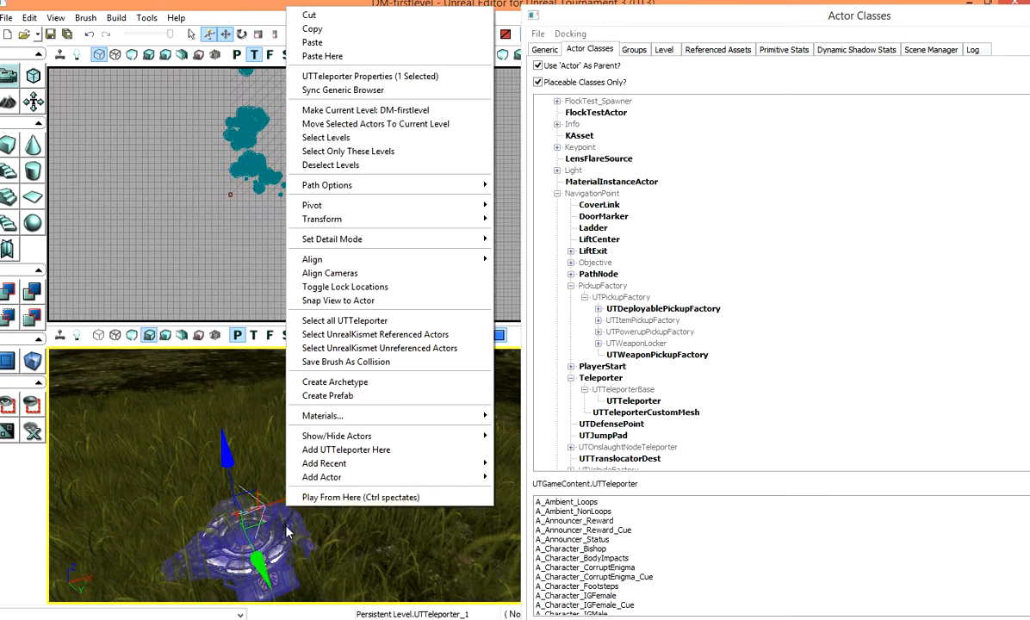
{"action": "left_click", "coordinate": [367, 77]}
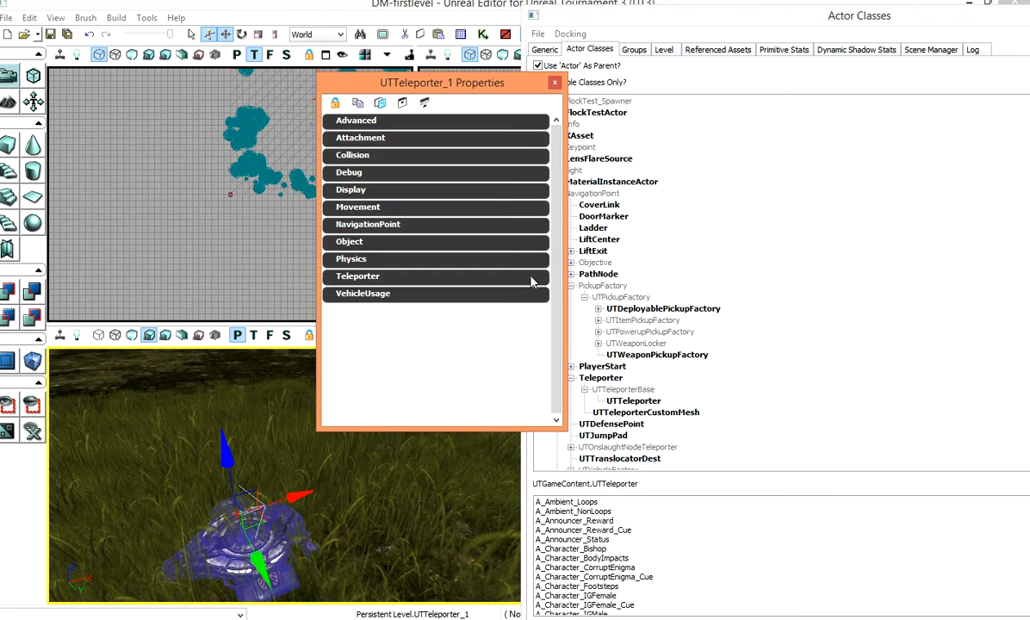
{"action": "left_click", "coordinate": [349, 242]}
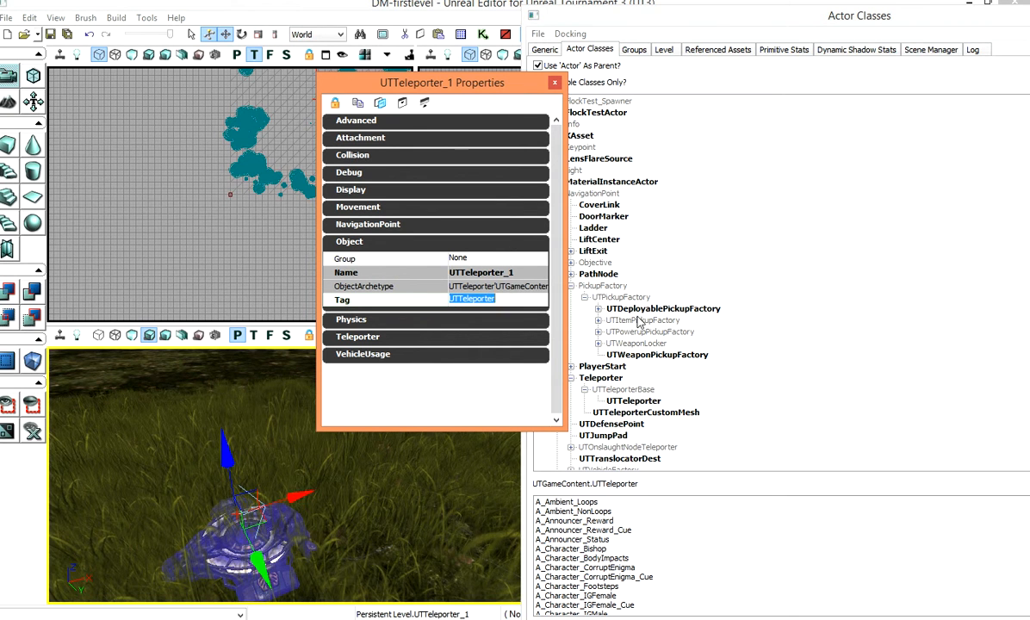
{"action": "type", "text": "T"}
{"action": "left_click", "coordinate": [366, 338]}
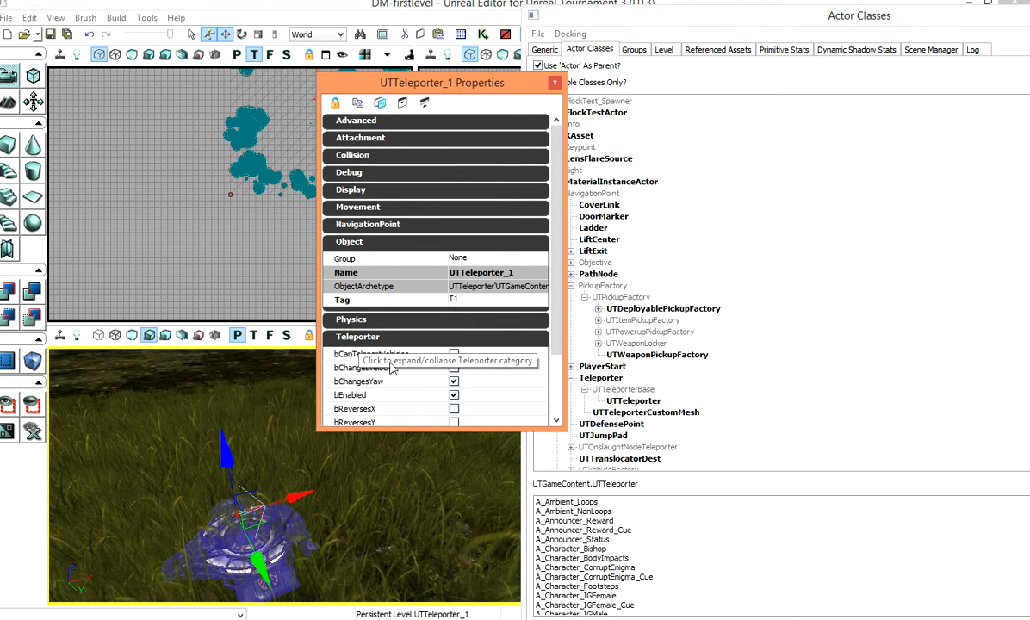
Step: Set the second teleporter's URL to T2 in its Teleporter settings
{"action": "scroll", "coordinate": [477, 342], "scroll_direction": "down", "scroll_amount": 2}
{"action": "scroll", "coordinate": [477, 341], "scroll_direction": "down", "scroll_amount": 2}
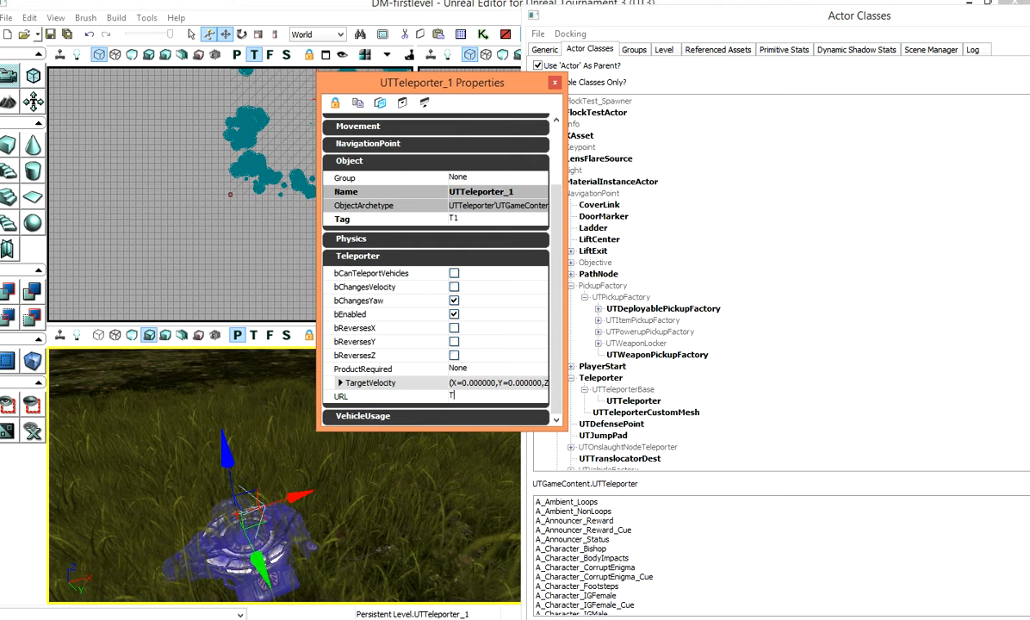
{"action": "key", "text": "Return"}
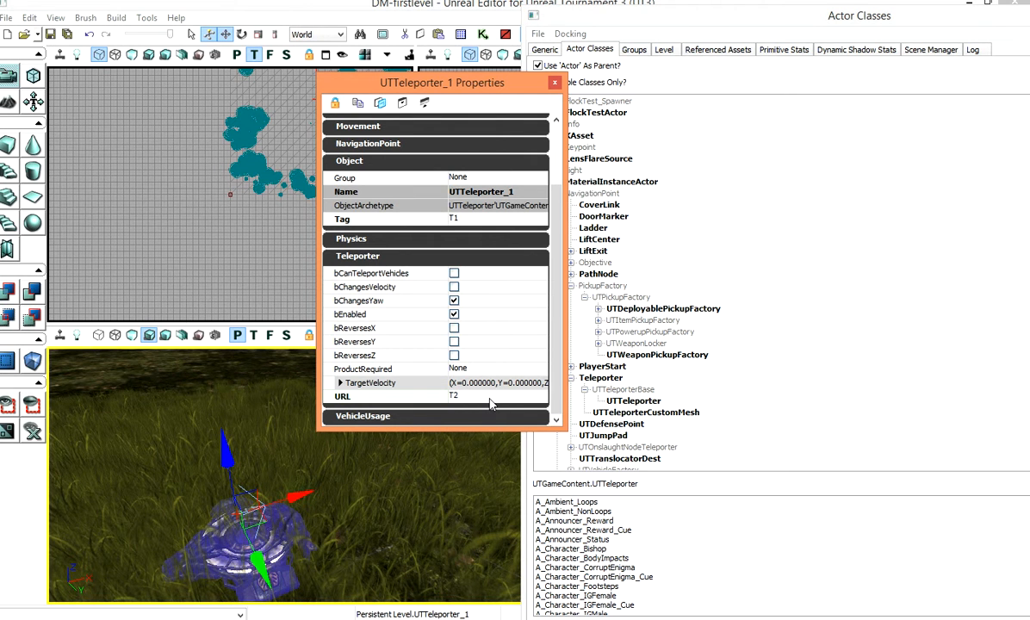
Step: Select the first teleporter, set its Tag to T2 and its URL to T1, and close its properties
{"action": "left_click", "coordinate": [411, 456]}
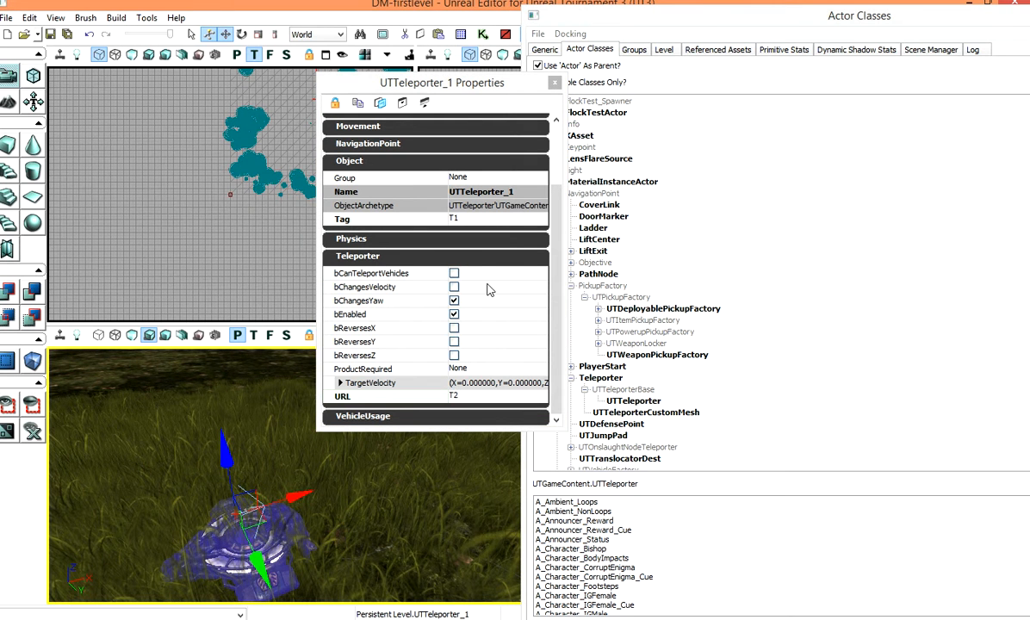
{"action": "mouse_move", "coordinate": [365, 538]}
{"action": "left_mouse_down"}
{"action": "mouse_move", "coordinate": [430, 534]}
{"action": "mouse_move", "coordinate": [365, 539]}
{"action": "left_mouse_up"}
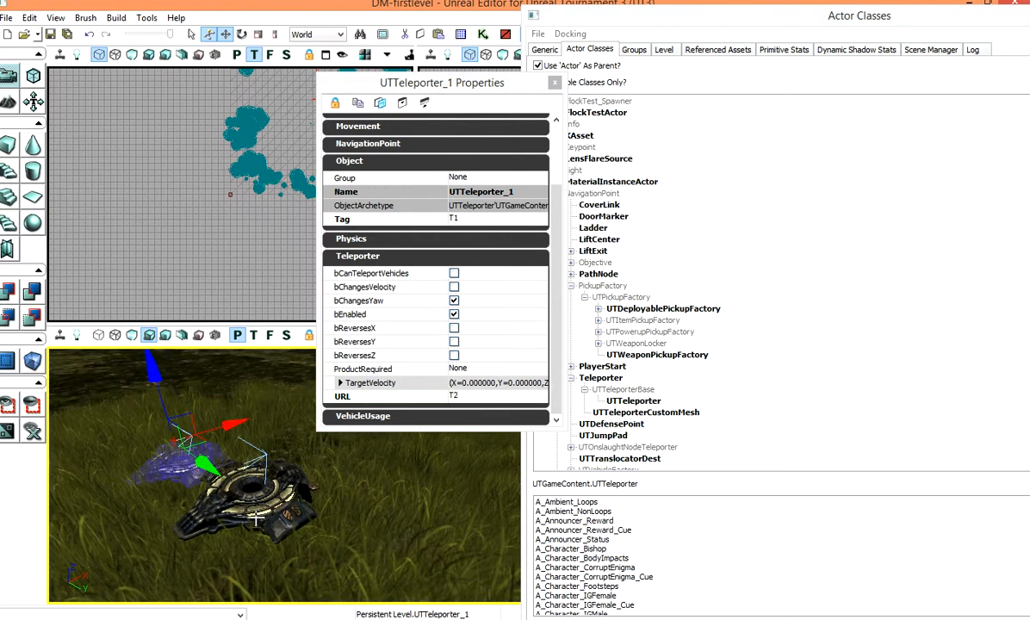
{"action": "left_click", "coordinate": [258, 499]}
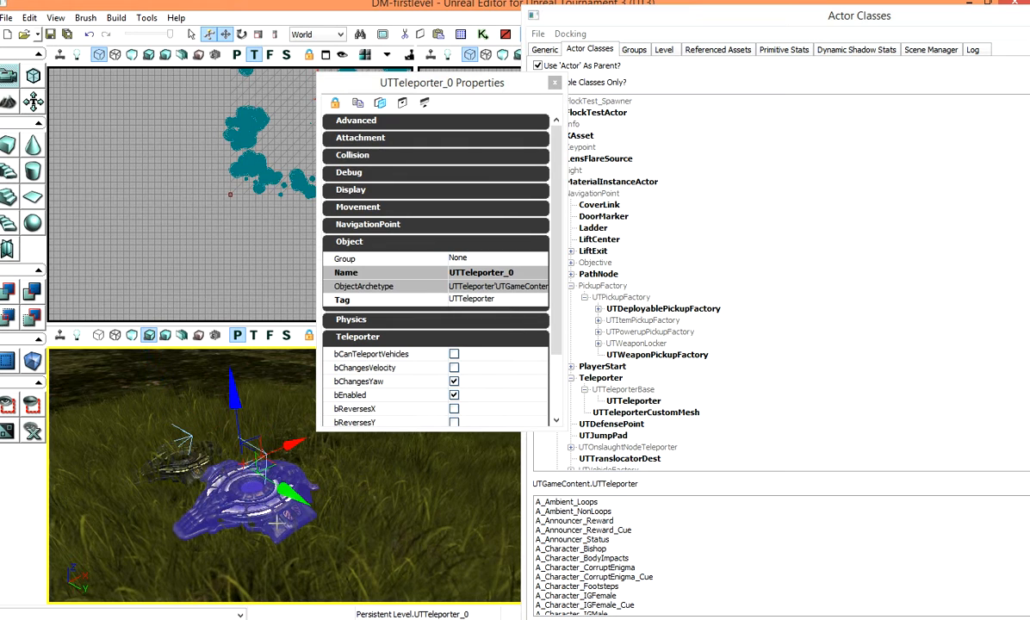
{"action": "left_click", "coordinate": [502, 307]}
{"action": "type", "text": "T2"}
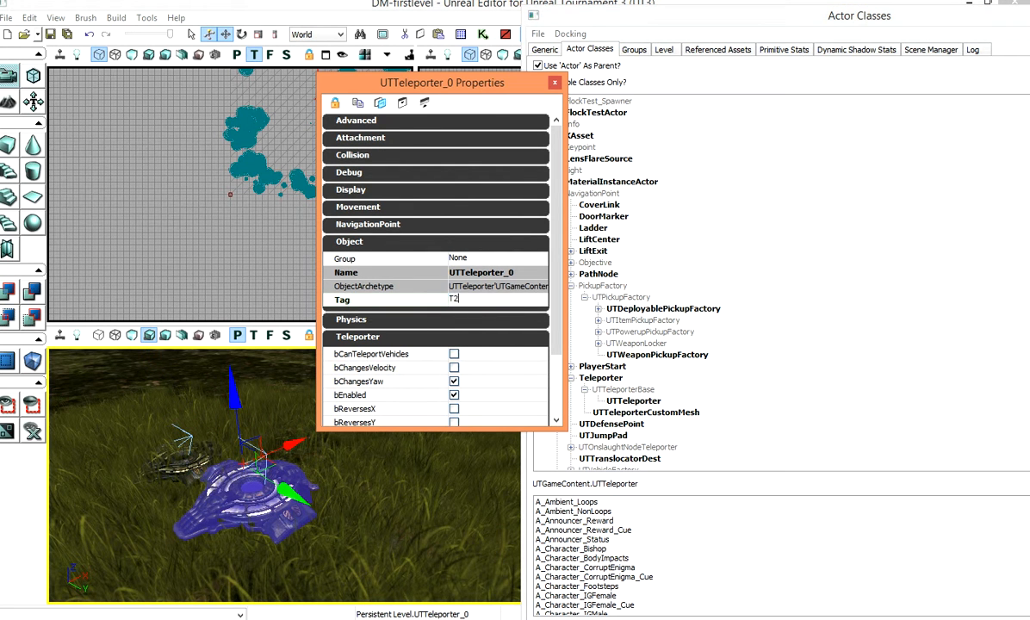
{"action": "scroll", "coordinate": [462, 393], "scroll_direction": "down", "scroll_amount": 3}
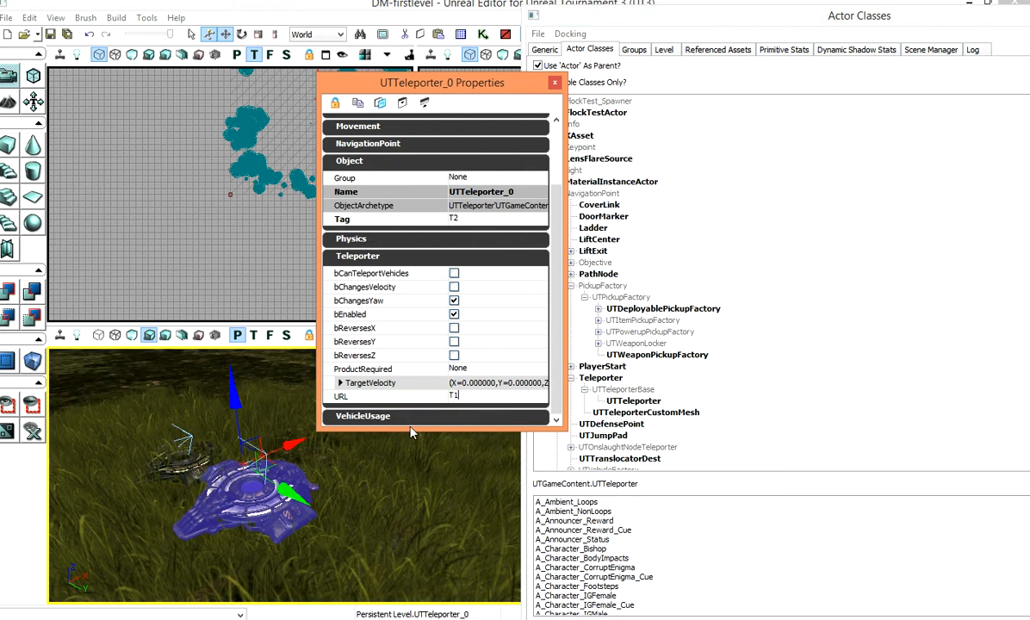
{"action": "left_click", "coordinate": [554, 84]}
Step: Select the UTJumpPad class and add a jump pad onto the grassy terrain
{"action": "left_click_drag", "start_coordinate": [290, 444], "coordinate": [440, 382]}
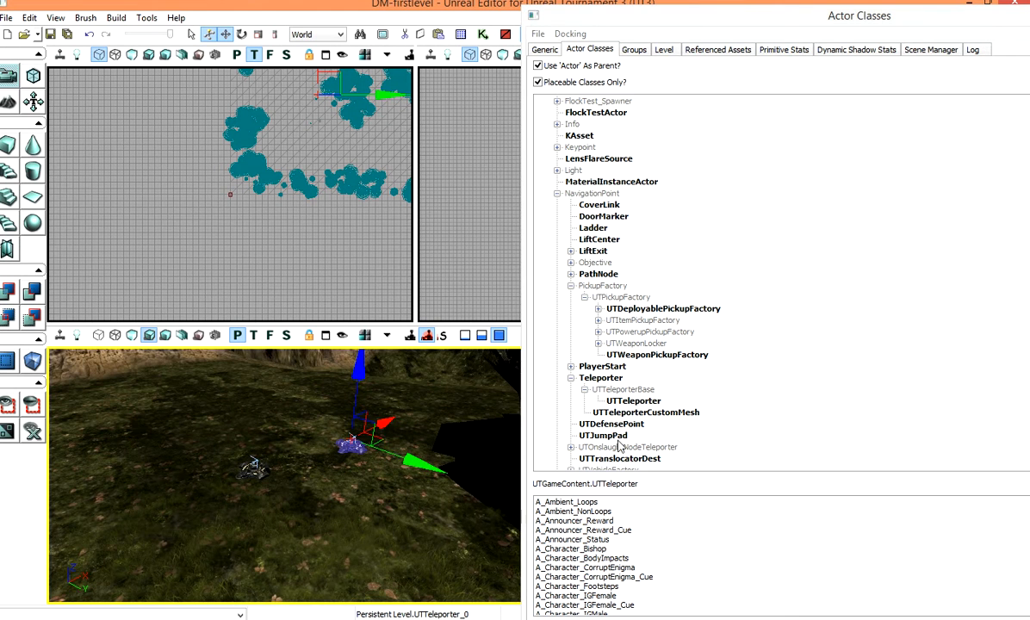
{"action": "left_click", "coordinate": [608, 437]}
{"action": "right_click_drag", "start_coordinate": [371, 469], "coordinate": [250, 465]}
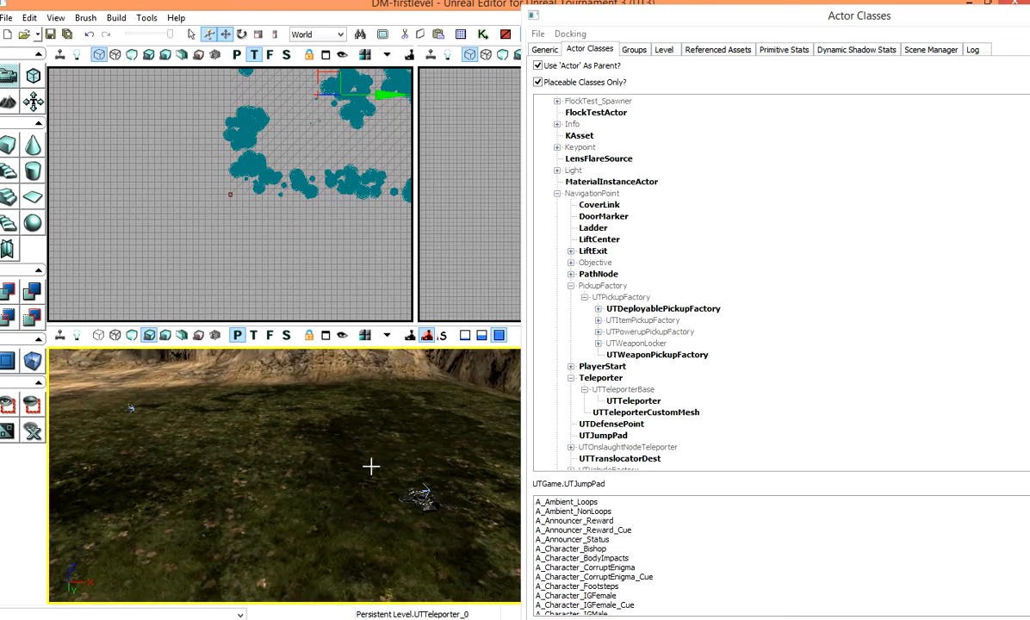
{"action": "right_click", "coordinate": [340, 428]}
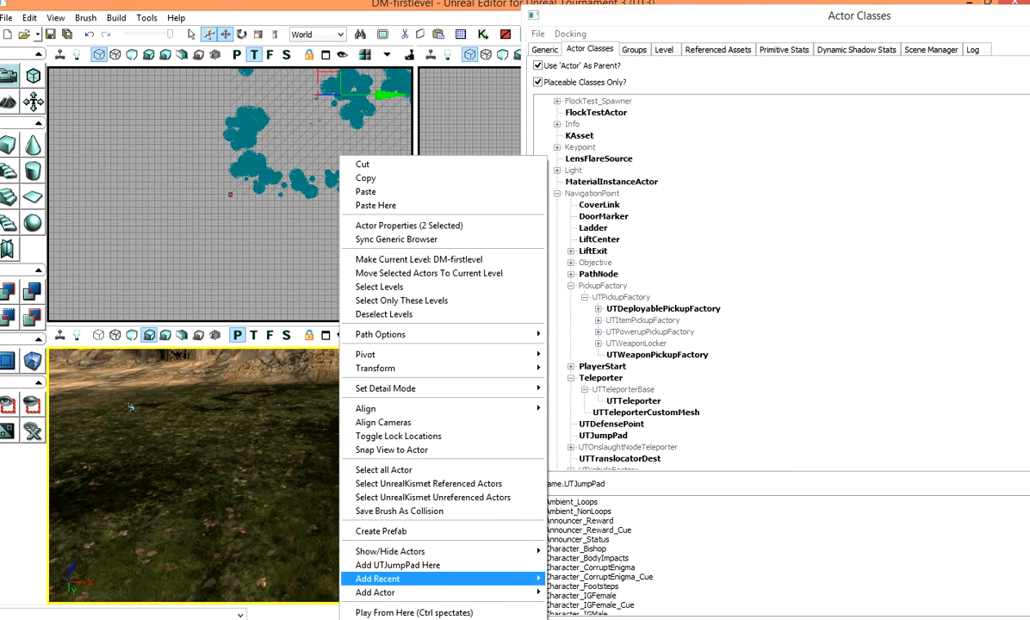
{"action": "left_click", "coordinate": [399, 565]}
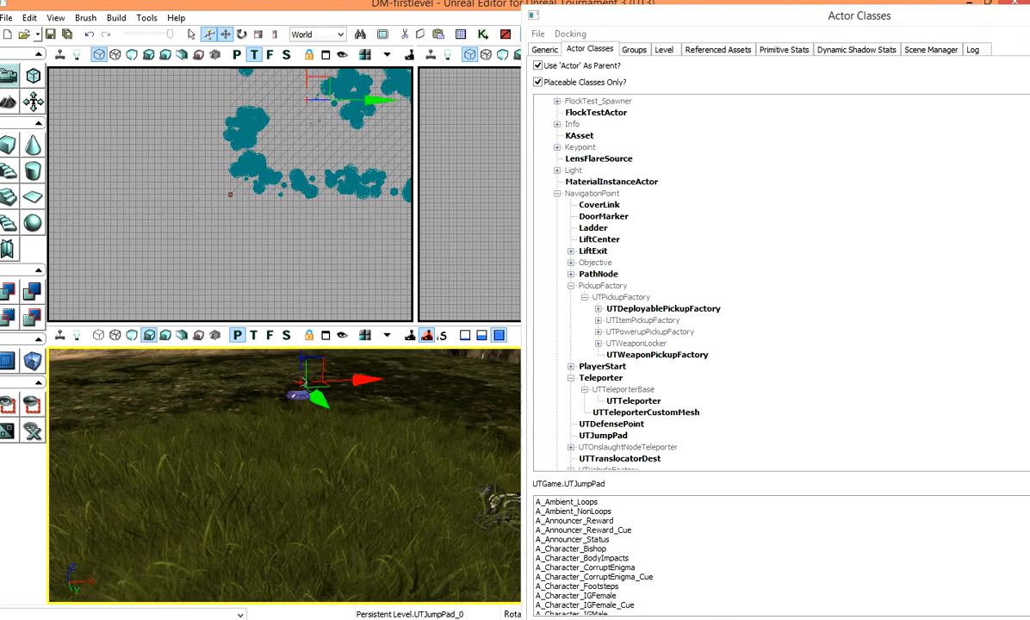
Step: Open the jump pad's properties and lock the properties window to it
{"action": "right_click_drag", "start_coordinate": [334, 415], "coordinate": [325, 391]}
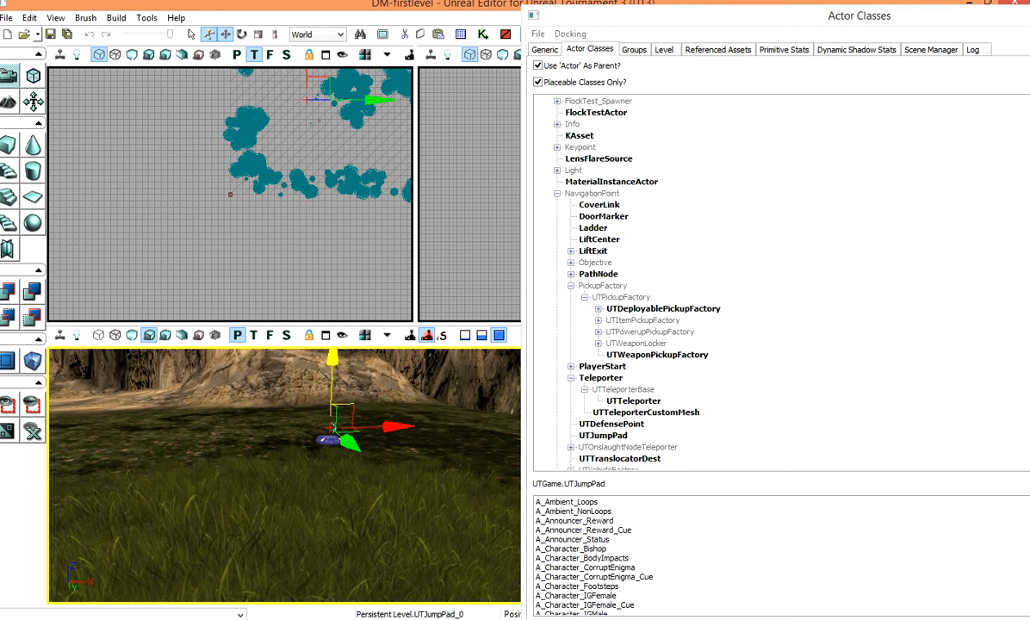
{"action": "right_click", "coordinate": [326, 444]}
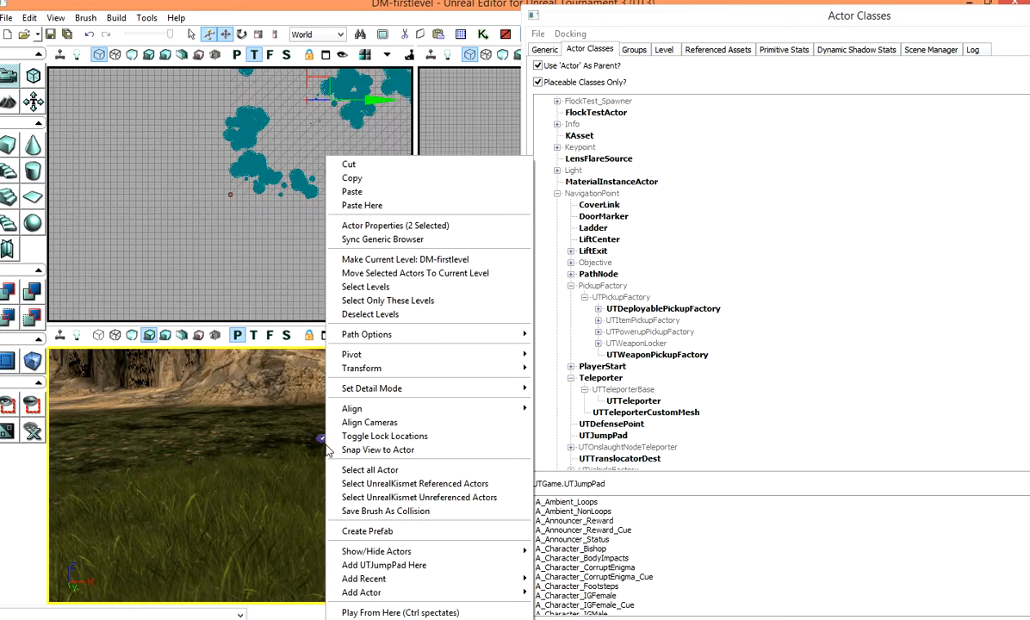
{"action": "left_click", "coordinate": [422, 226]}
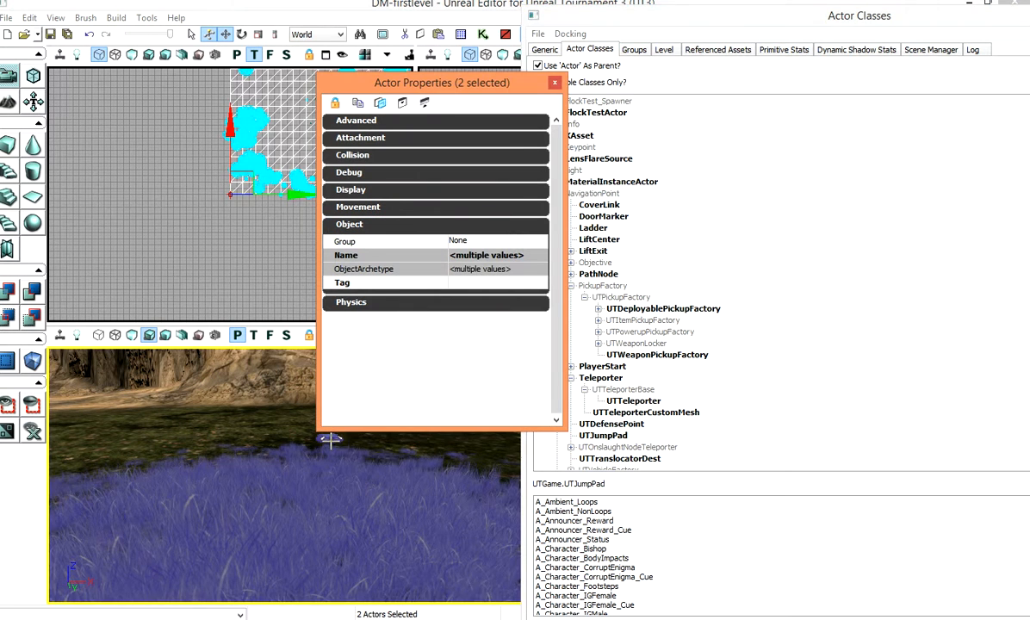
{"action": "left_click", "coordinate": [330, 441]}
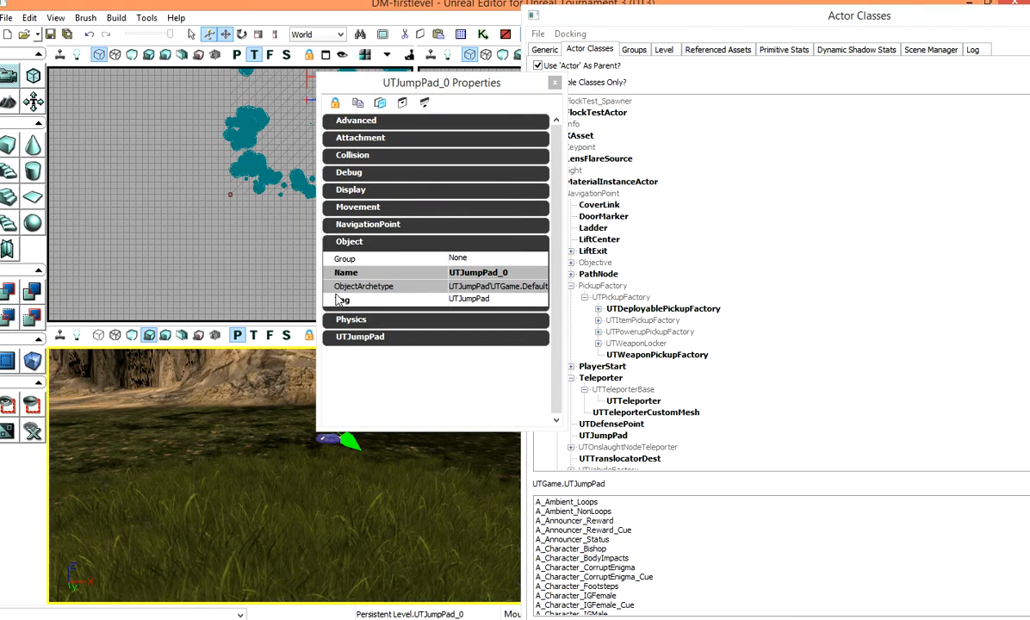
{"action": "left_click", "coordinate": [336, 103]}
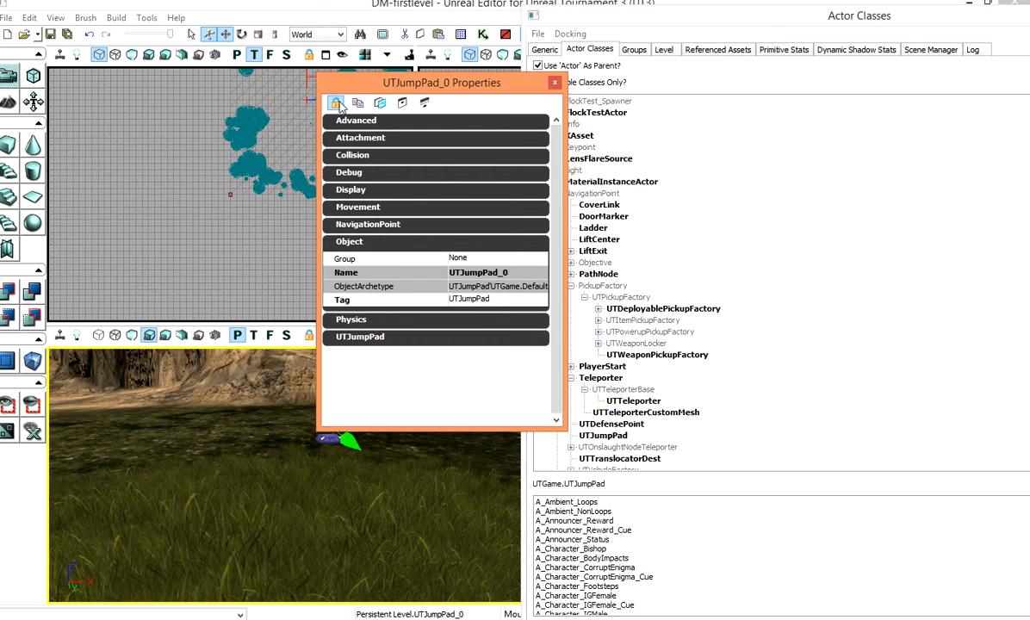
Step: Add a path node on the rocky slope to serve as the jump destination
{"action": "left_click_drag", "start_coordinate": [182, 464], "coordinate": [64, 452]}
{"action": "mouse_move", "coordinate": [187, 541]}
{"action": "left_mouse_down"}
{"action": "mouse_move", "coordinate": [187, 486]}
{"action": "mouse_move", "coordinate": [187, 534]}
{"action": "left_mouse_up"}
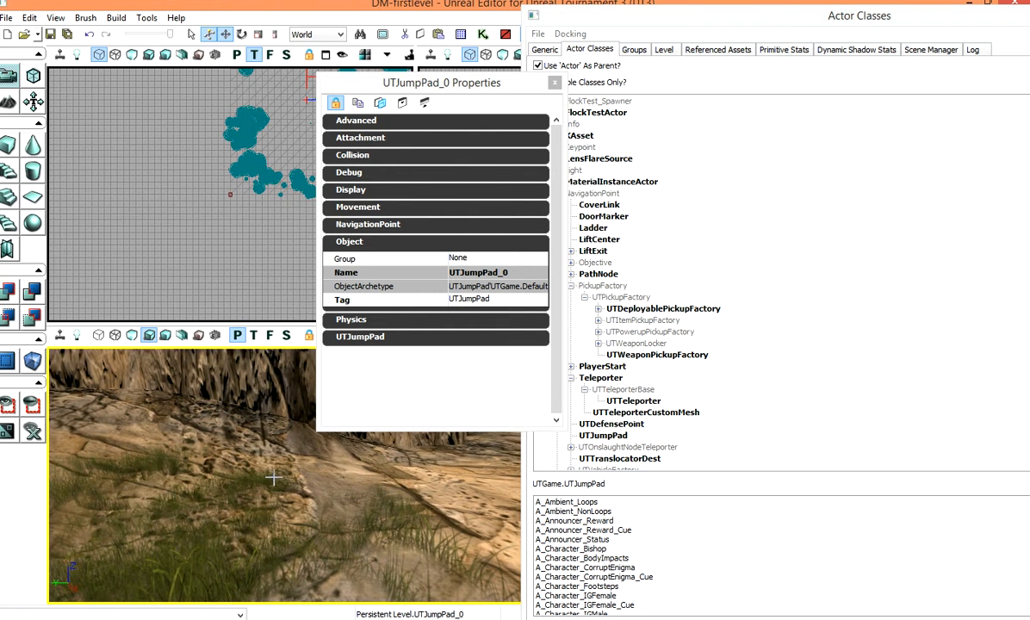
{"action": "right_click_drag", "start_coordinate": [276, 478], "coordinate": [282, 461]}
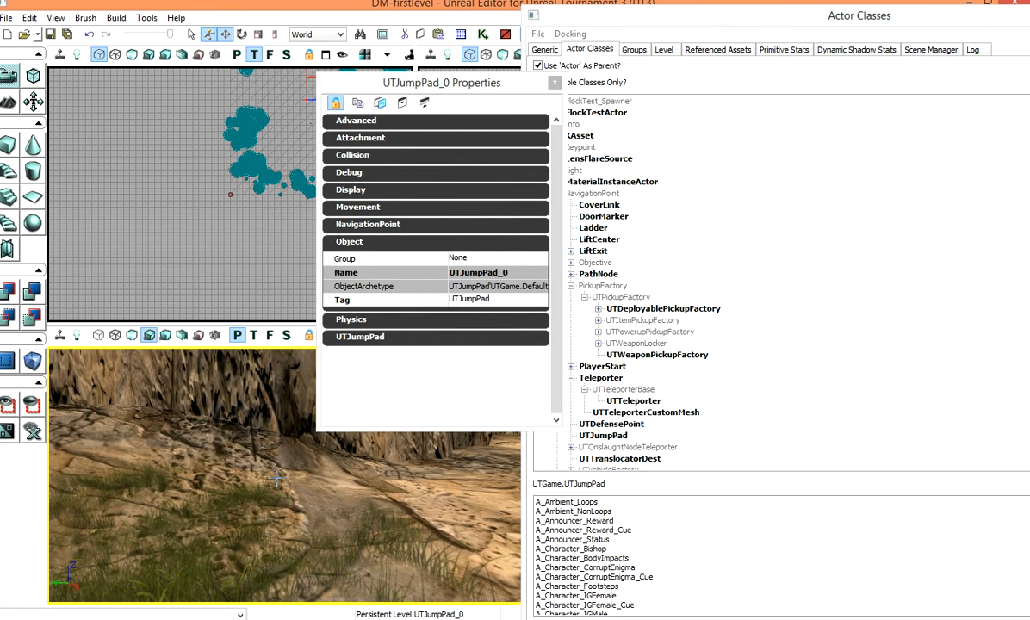
{"action": "right_click_drag", "start_coordinate": [197, 465], "coordinate": [191, 534]}
{"action": "right_click", "coordinate": [197, 465]}
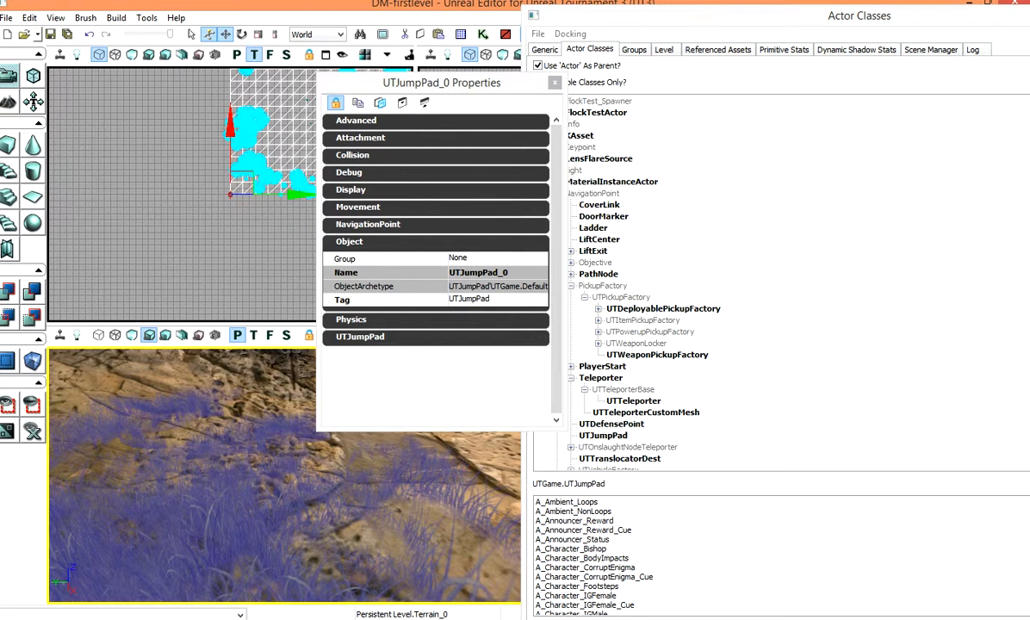
{"action": "mouse_move", "coordinate": [259, 436]}
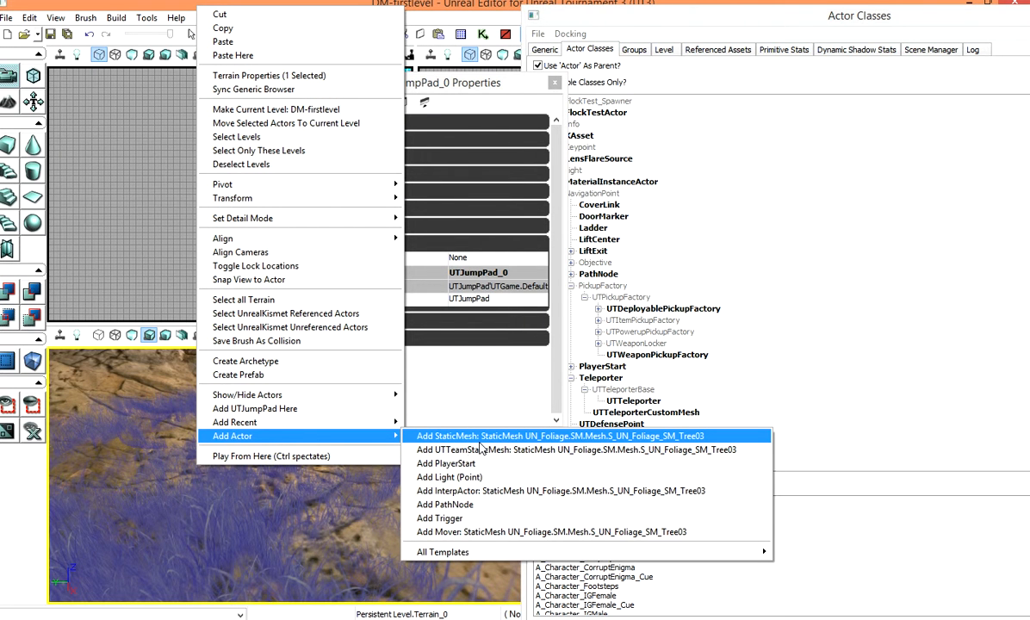
{"action": "left_click", "coordinate": [445, 504]}
{"action": "left_click_drag", "start_coordinate": [166, 365], "coordinate": [161, 334]}
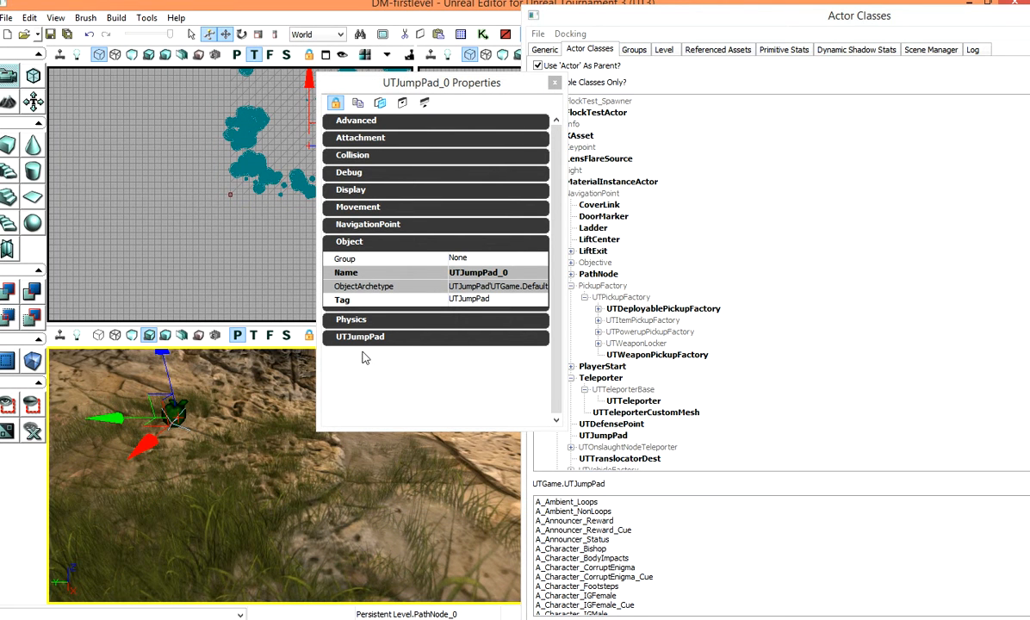
Step: Set the jump pad's JumpTarget to the new path node and its JumpTime to 5, then close the properties
{"action": "left_click", "coordinate": [341, 78]}
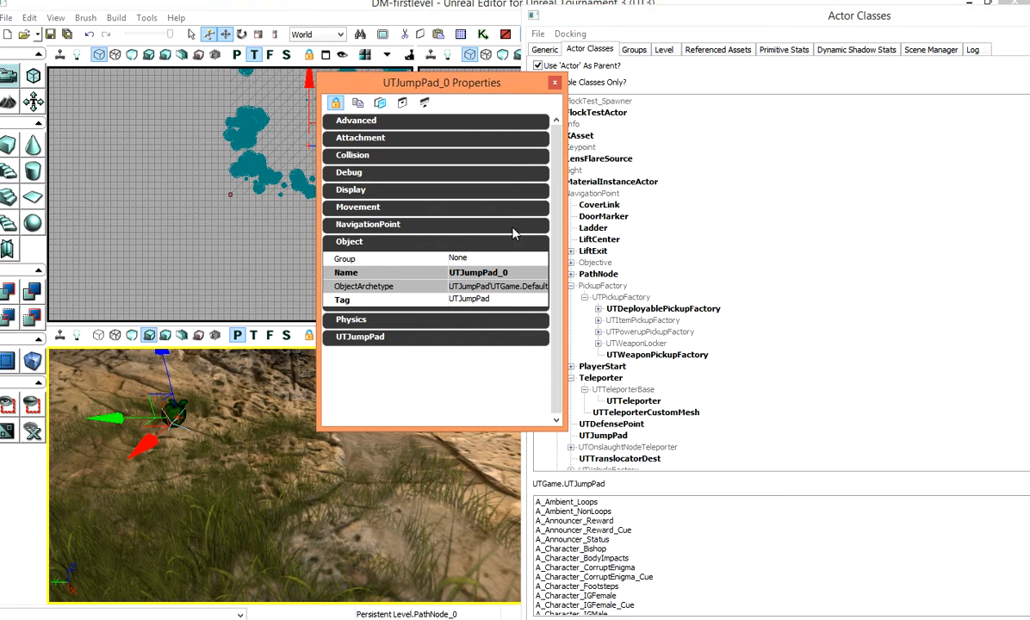
{"action": "left_click", "coordinate": [368, 336]}
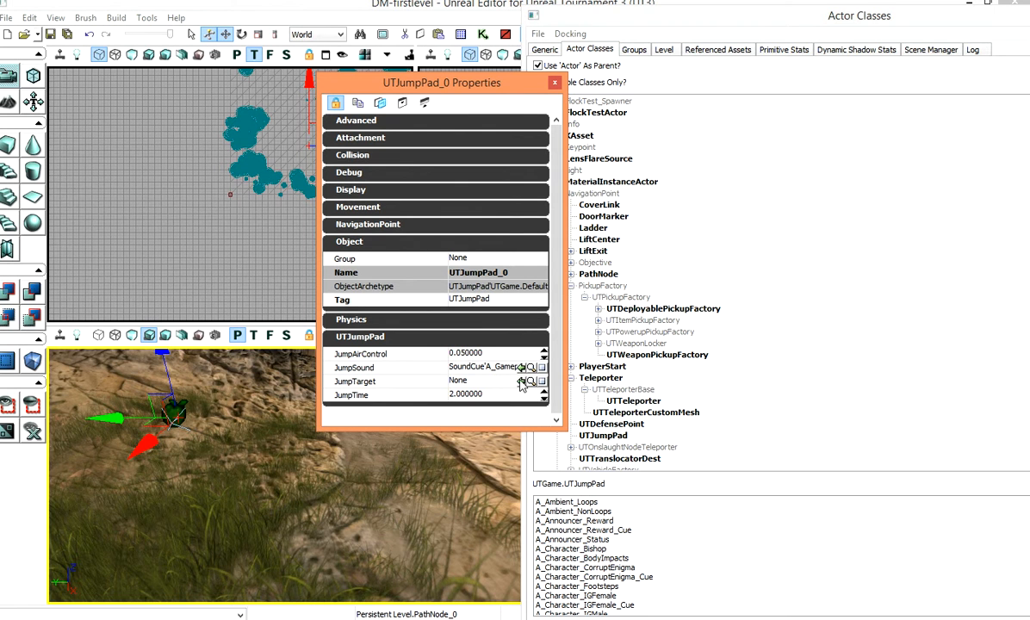
{"action": "left_click", "coordinate": [521, 381]}
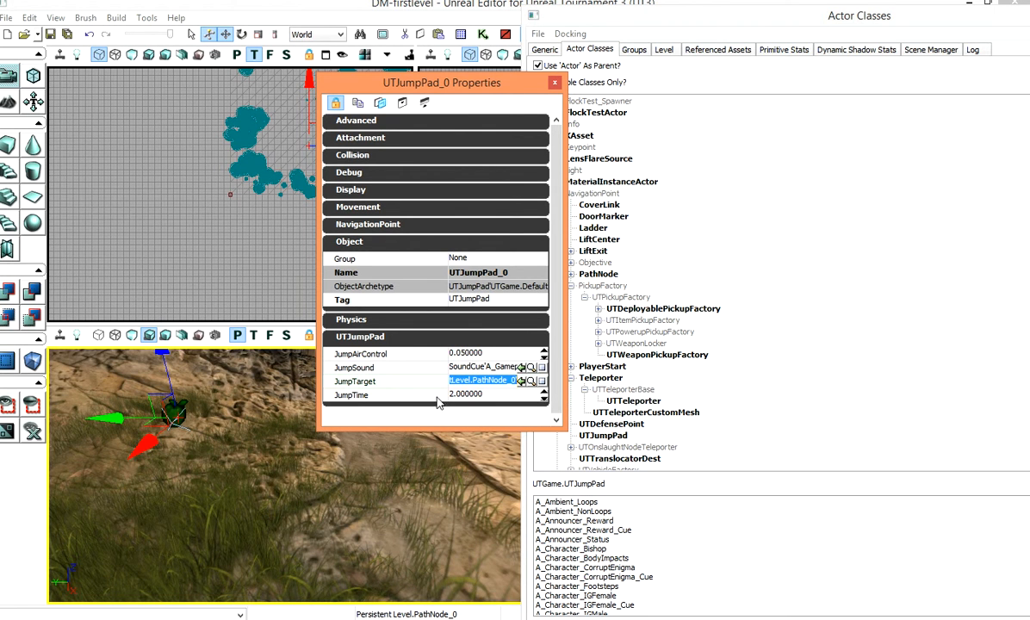
{"action": "left_click", "coordinate": [495, 397]}
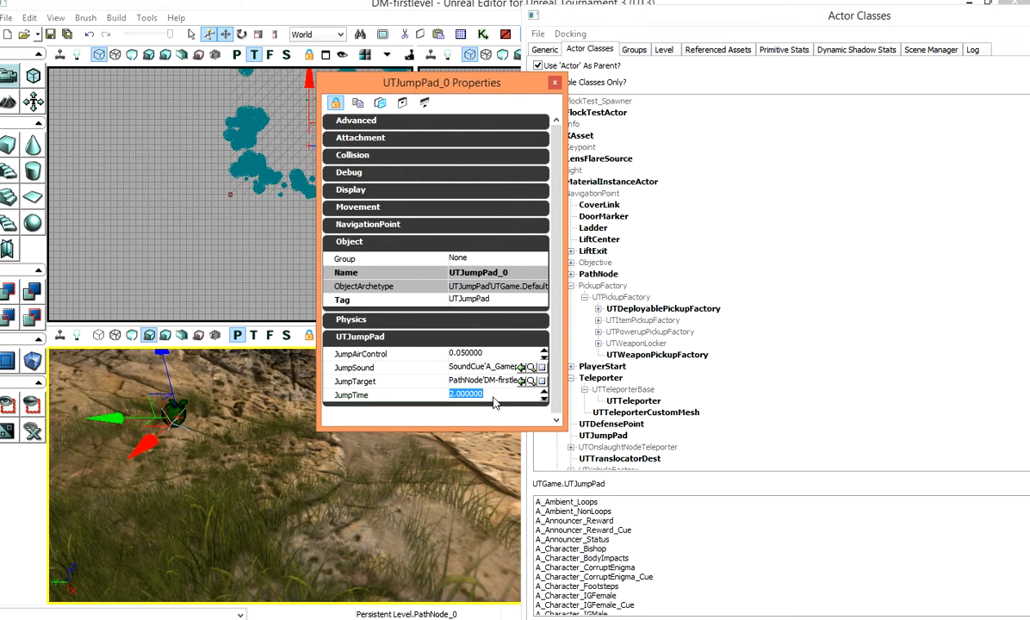
{"action": "type", "text": "5"}
{"action": "key", "text": "Return"}
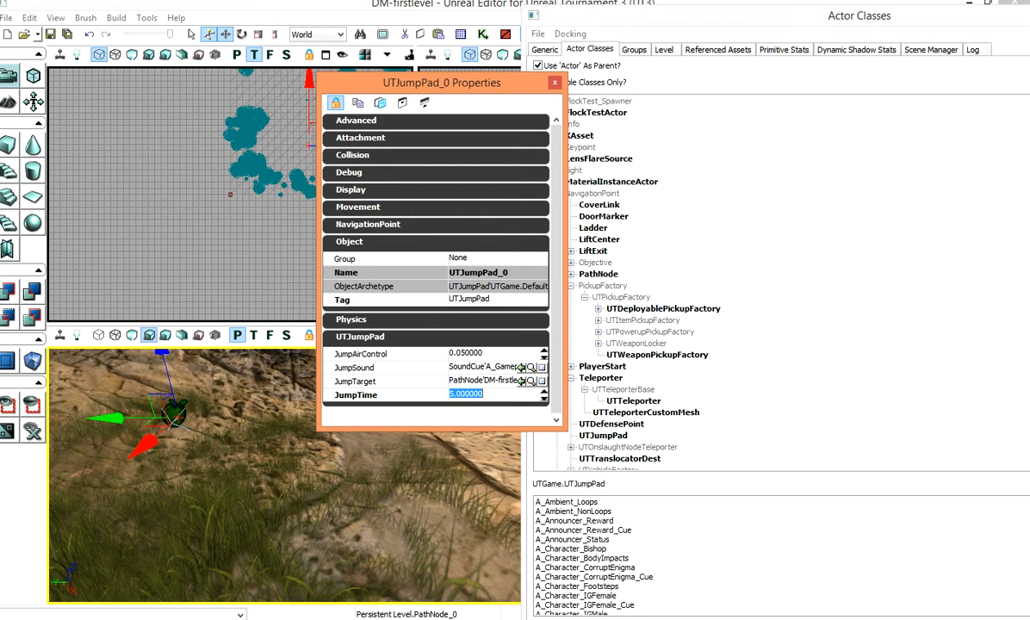
{"action": "left_click", "coordinate": [555, 82]}
{"action": "right_click_drag", "start_coordinate": [311, 498], "coordinate": [351, 423]}
{"action": "left_click", "coordinate": [387, 335]}
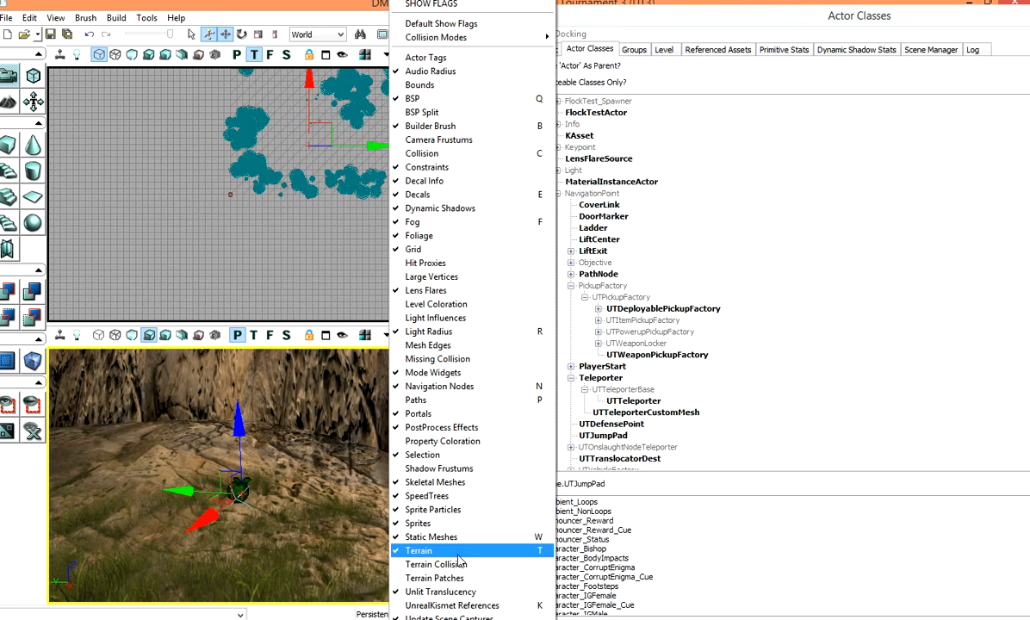
{"action": "left_click", "coordinate": [330, 434]}
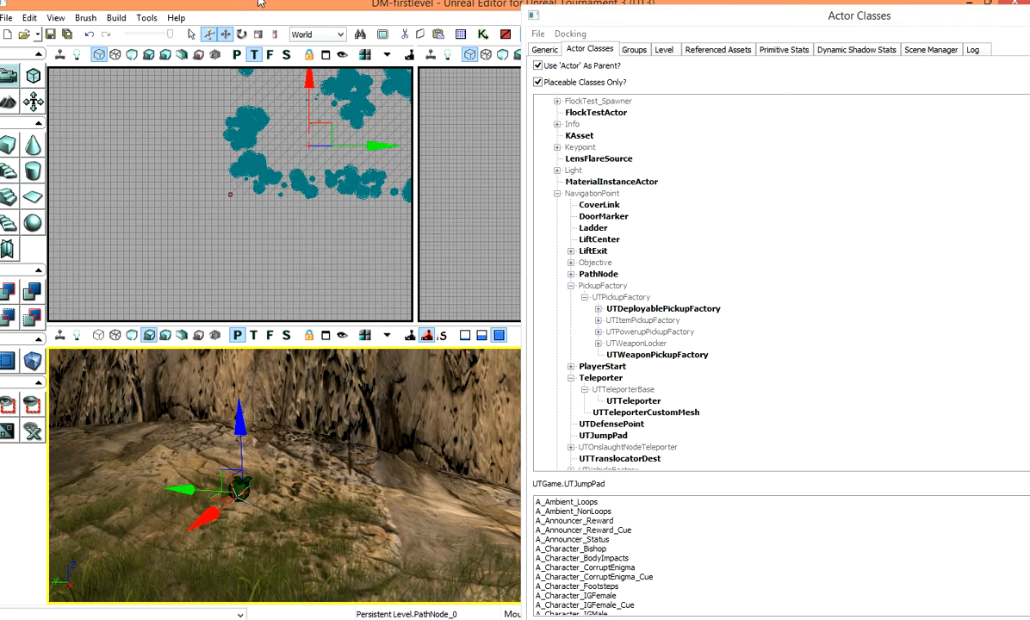
Step: Run a map check on the level and review the listed errors and warnings
{"action": "left_click", "coordinate": [115, 18]}
{"action": "left_click", "coordinate": [180, 95]}
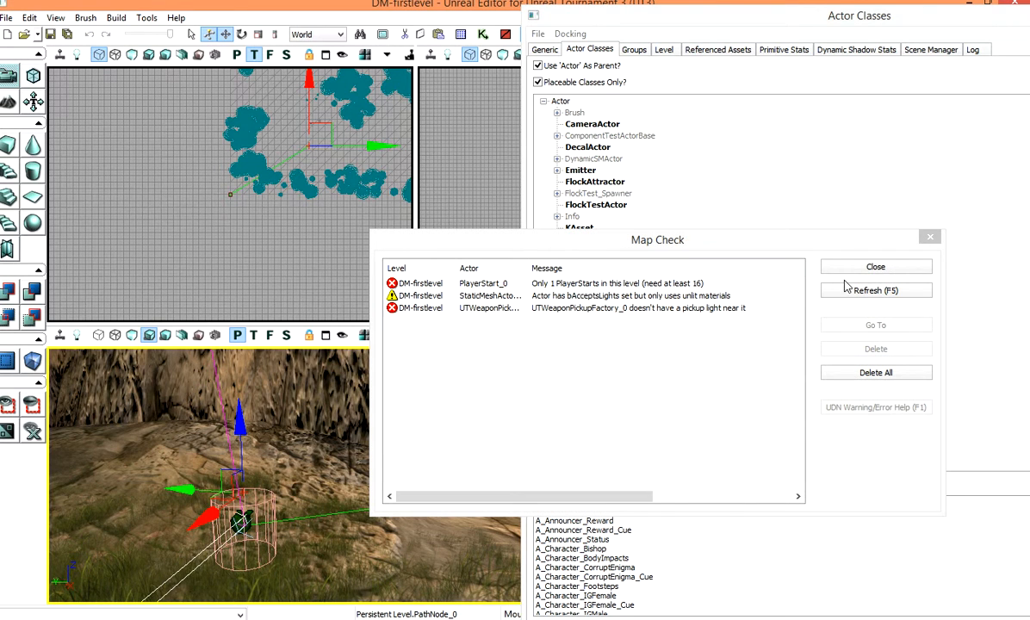
{"action": "left_click", "coordinate": [872, 269]}
{"action": "right_click_drag", "start_coordinate": [405, 478], "coordinate": [413, 439]}
{"action": "left_click_drag", "start_coordinate": [413, 439], "coordinate": [404, 478]}
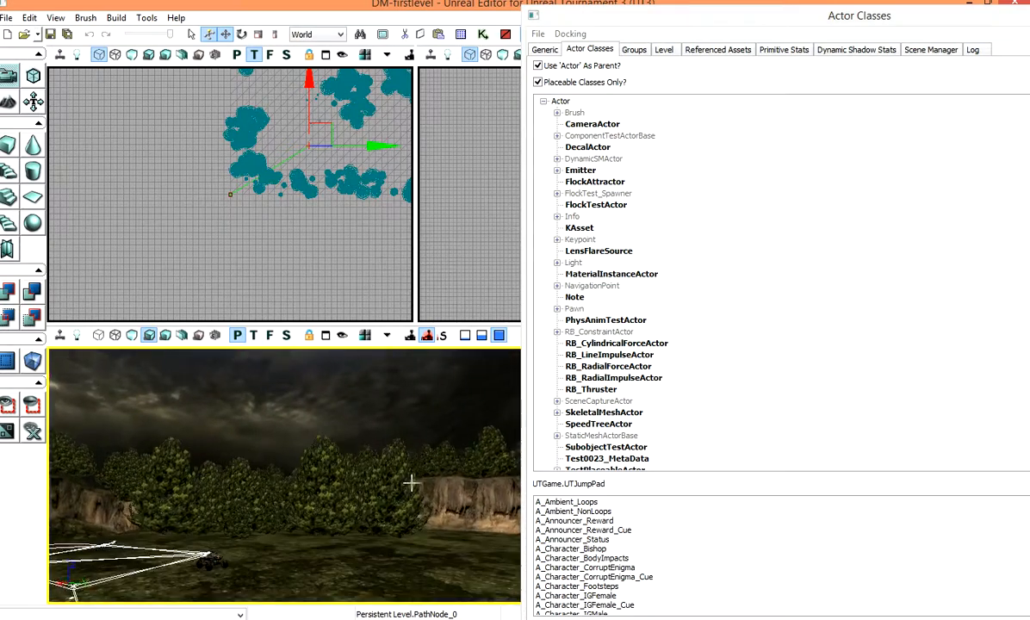